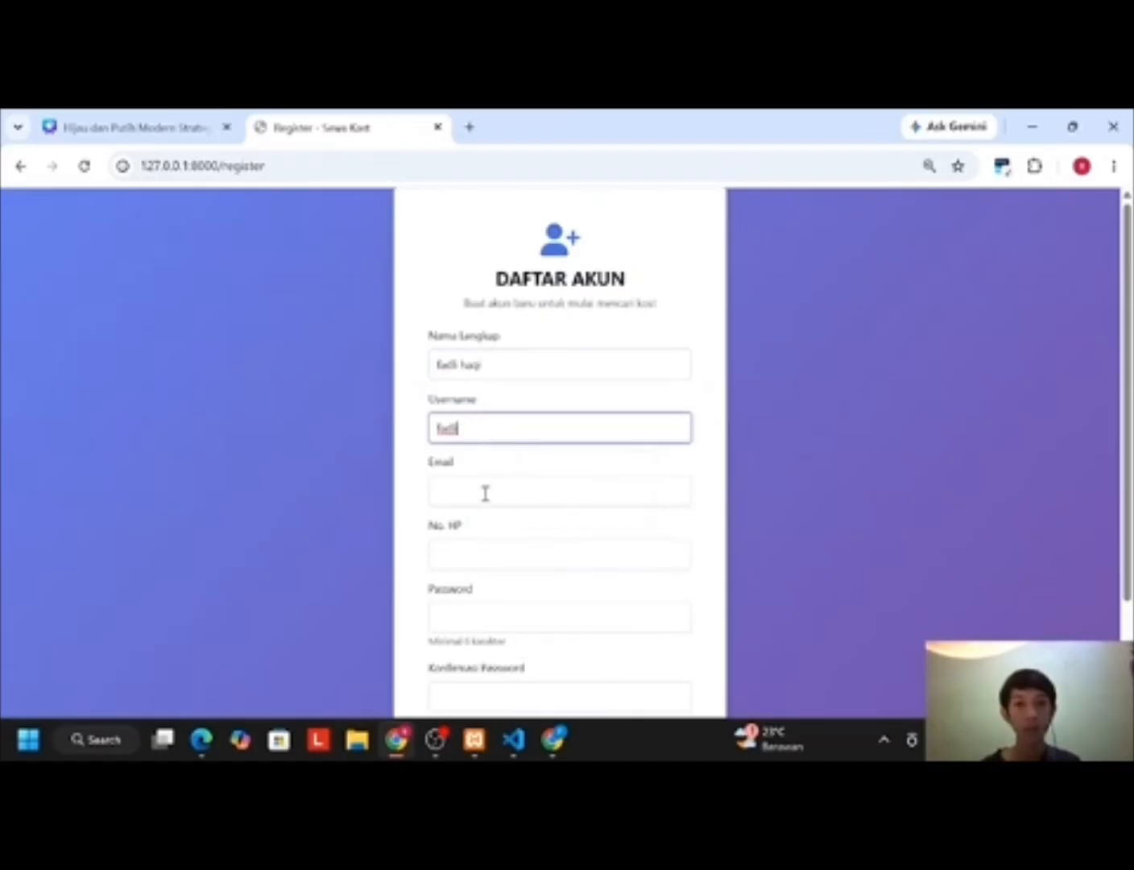
Step: Register the new tenant account with its e-mail, phone number and a confirmed password
{"action": "left_click", "coordinate": [483, 492]}
{"action": "scroll", "coordinate": [483, 491], "scroll_direction": "down", "scroll_amount": 2}
{"action": "left_click", "coordinate": [481, 439]}
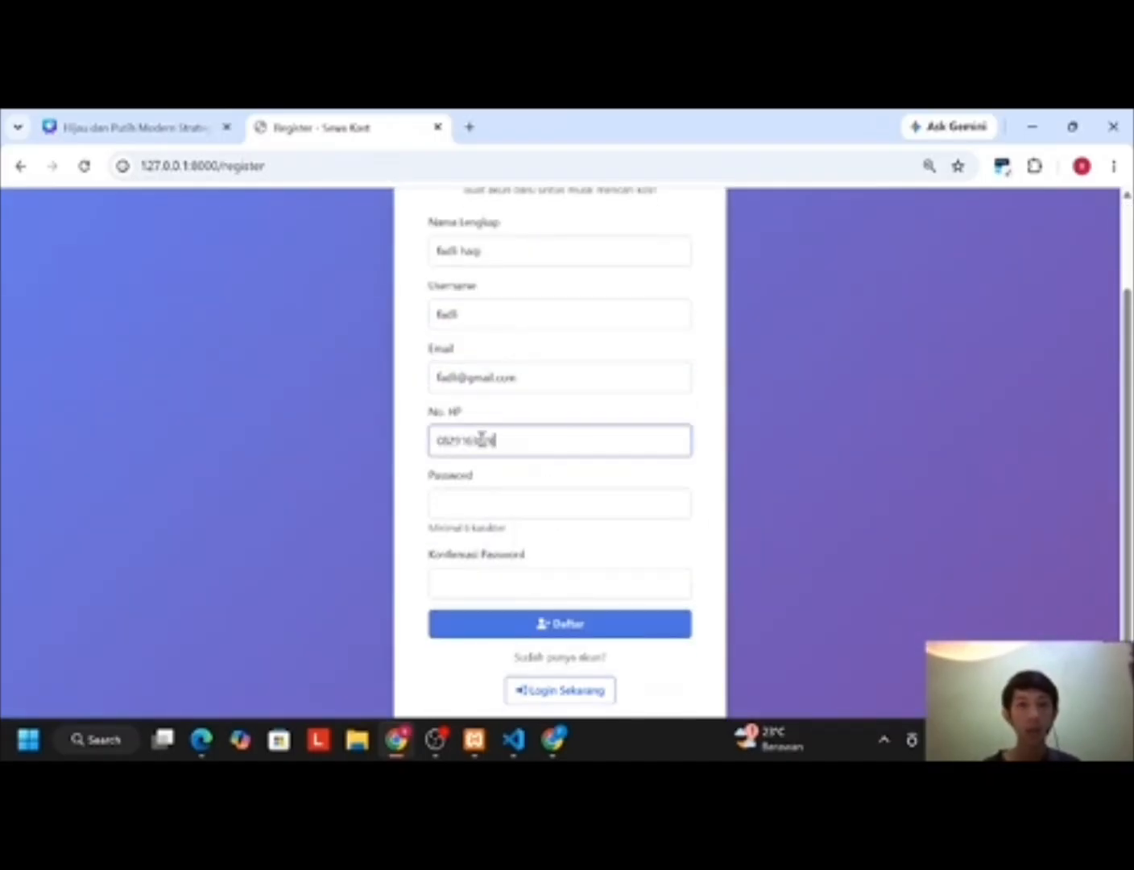
{"action": "left_click", "coordinate": [476, 503]}
{"action": "type", "text": "12345678"}
{"action": "left_click", "coordinate": [489, 590]}
{"action": "type", "text": "12345678"}
{"action": "left_click", "coordinate": [514, 631]}
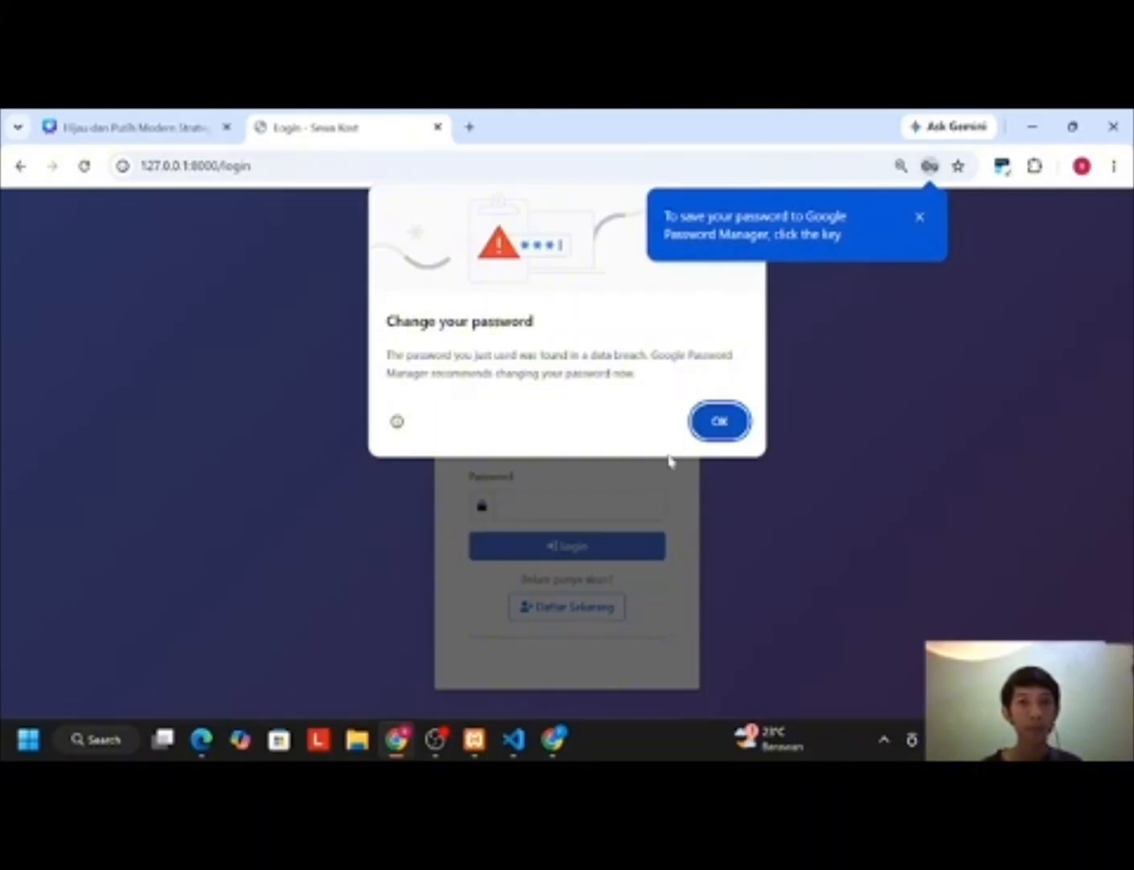
{"action": "left_click", "coordinate": [722, 420]}
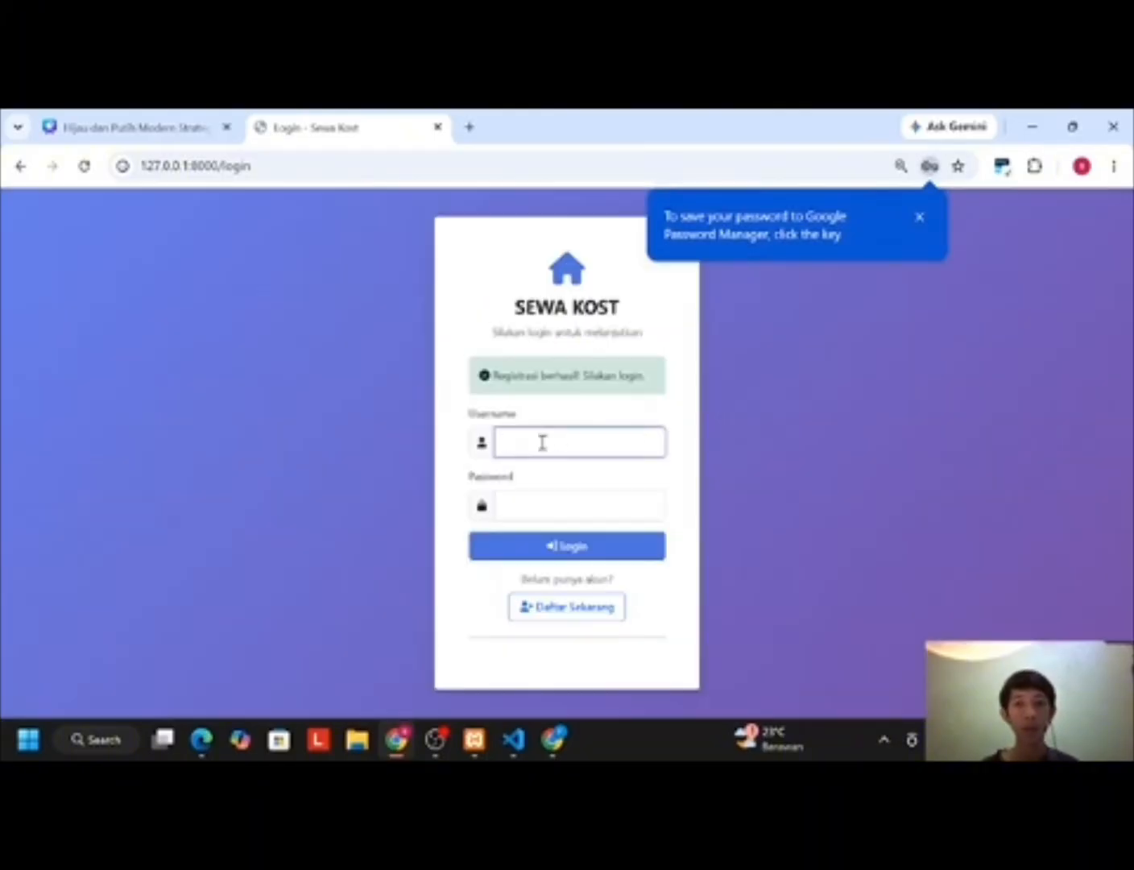
Step: Log in with the new account's username and password to reach the Dashboard Pembeli
{"action": "type", "text": "fadli"}
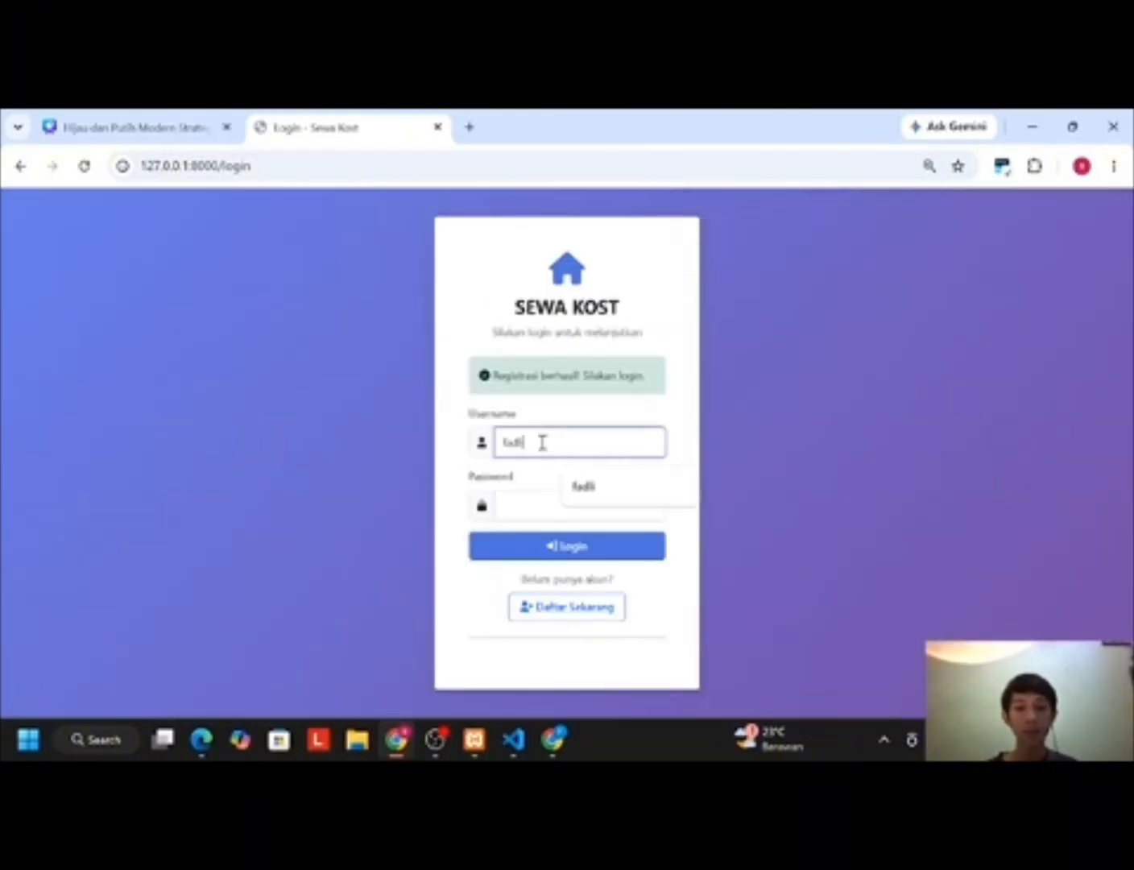
{"action": "left_click", "coordinate": [532, 490]}
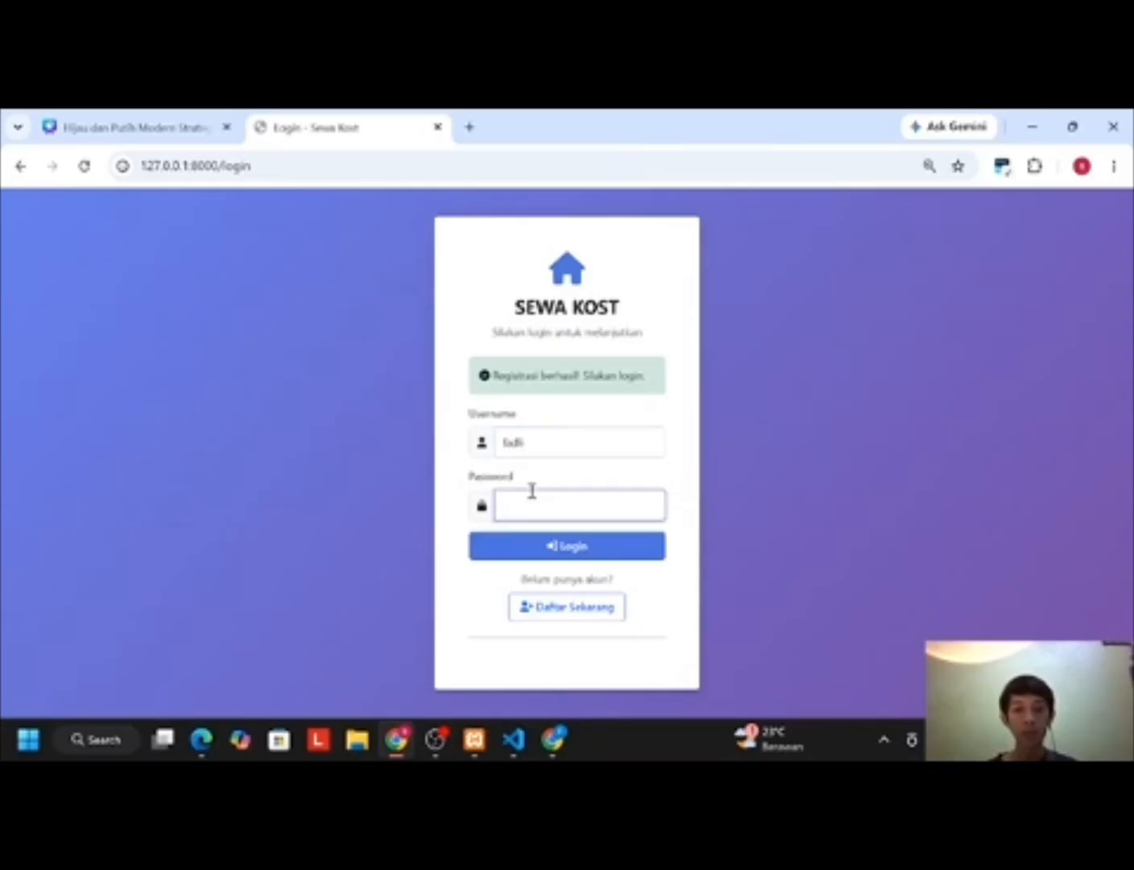
{"action": "type", "text": "••••••••"}
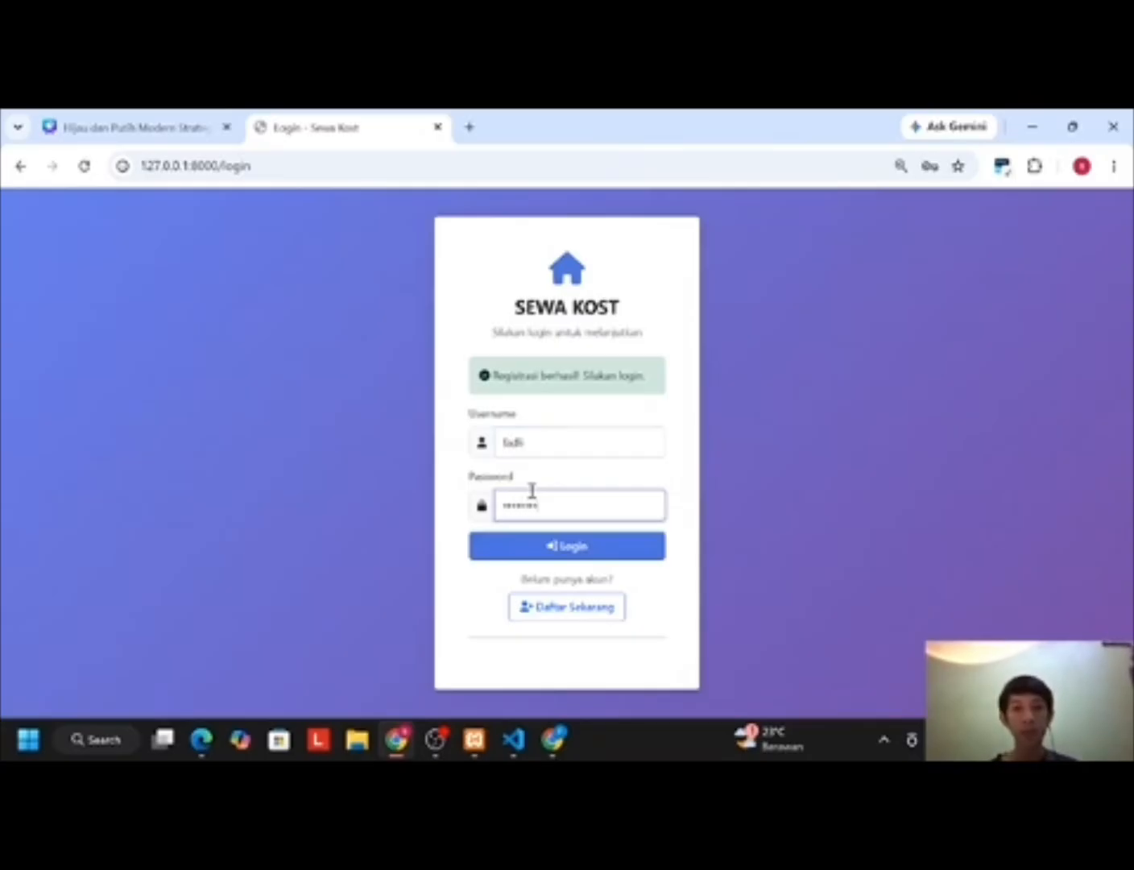
{"action": "key", "text": "Return"}
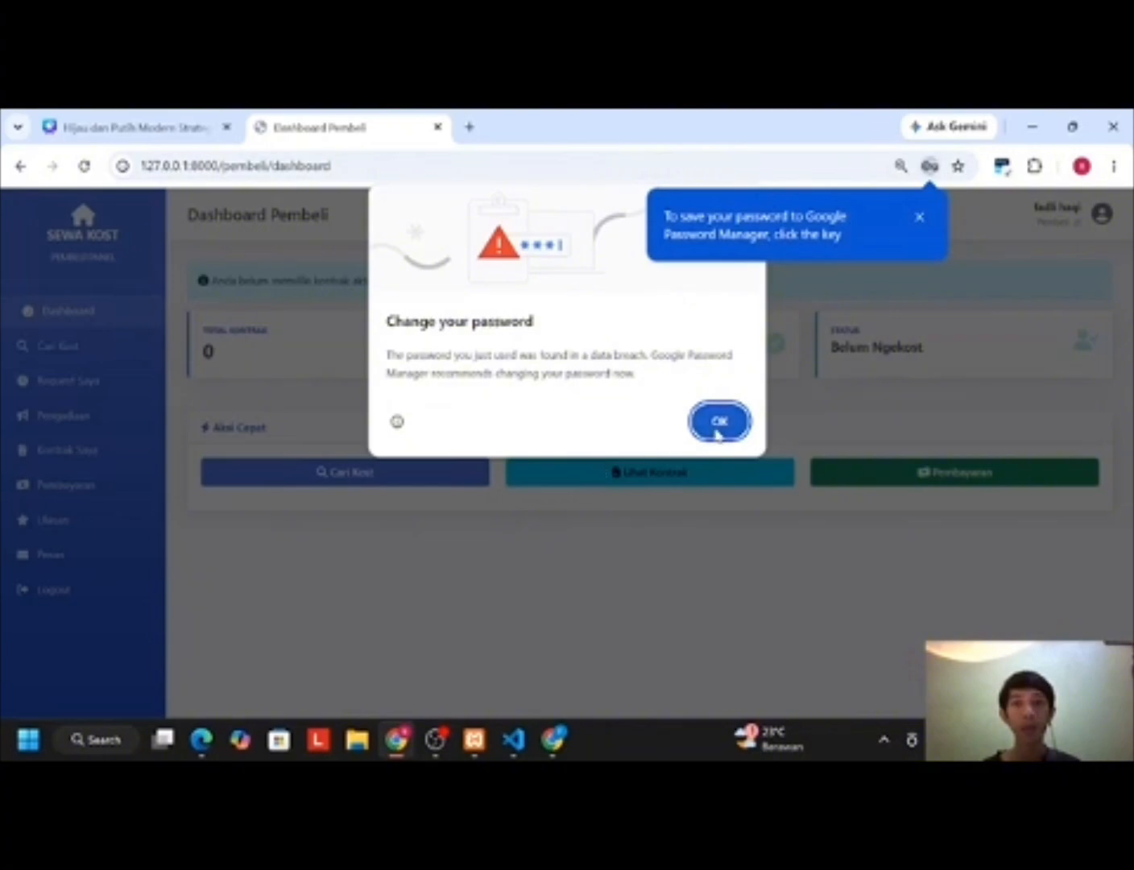
{"action": "left_click", "coordinate": [716, 434]}
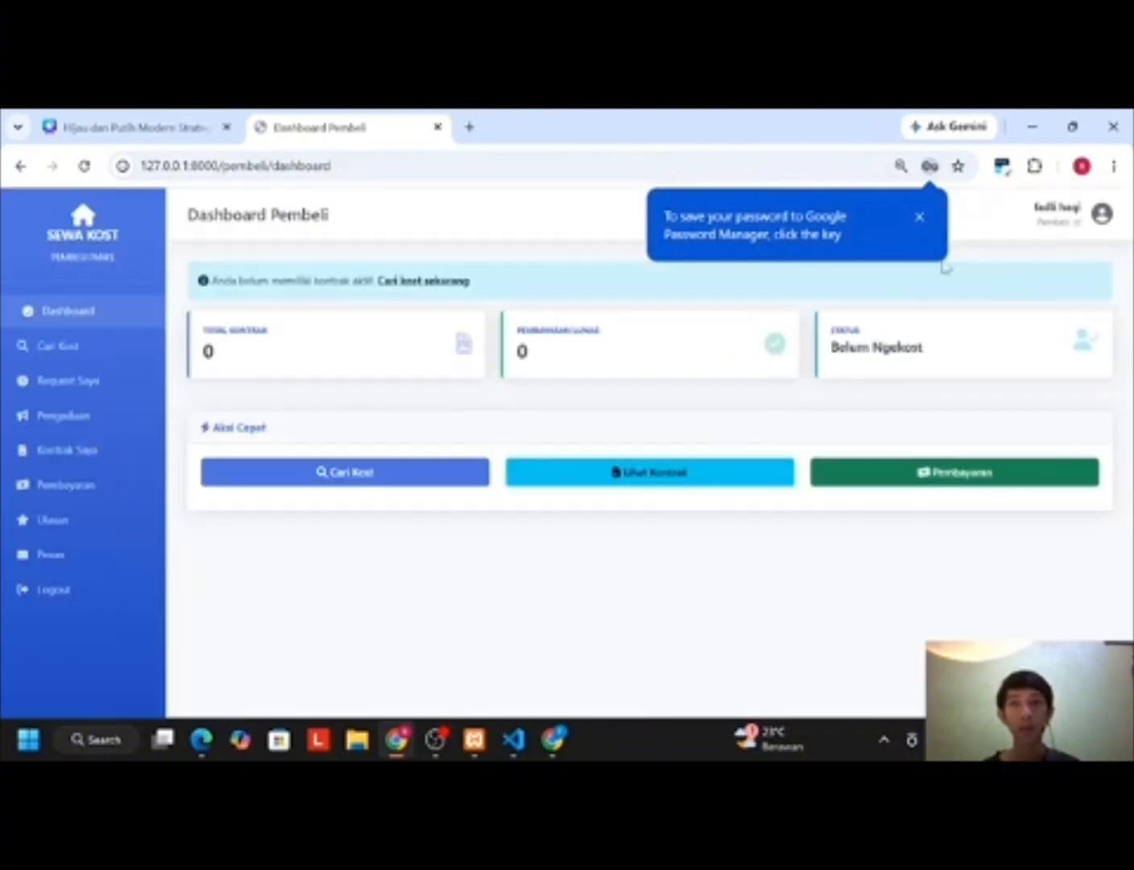
Step: From Cari Kost, open Kost Mawar Indah's details and request to rent room A2
{"action": "left_click", "coordinate": [919, 218]}
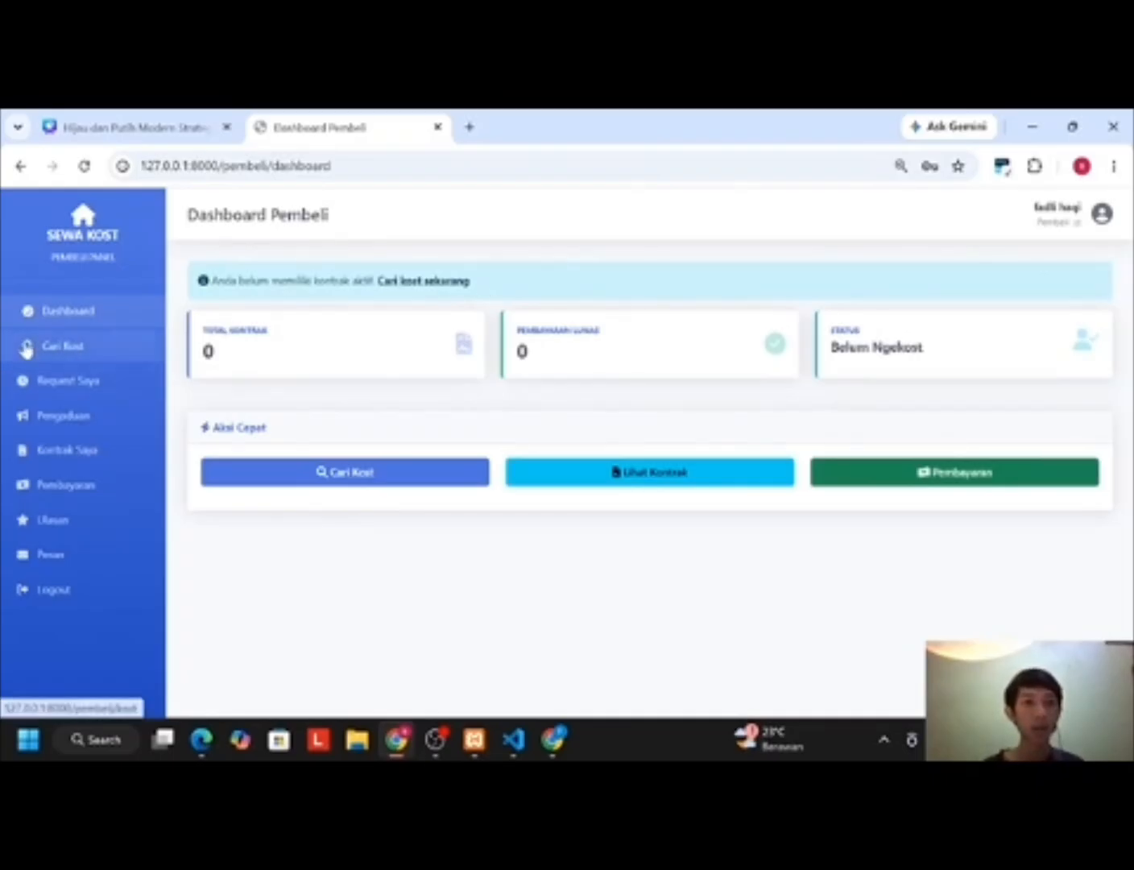
{"action": "left_click", "coordinate": [64, 351]}
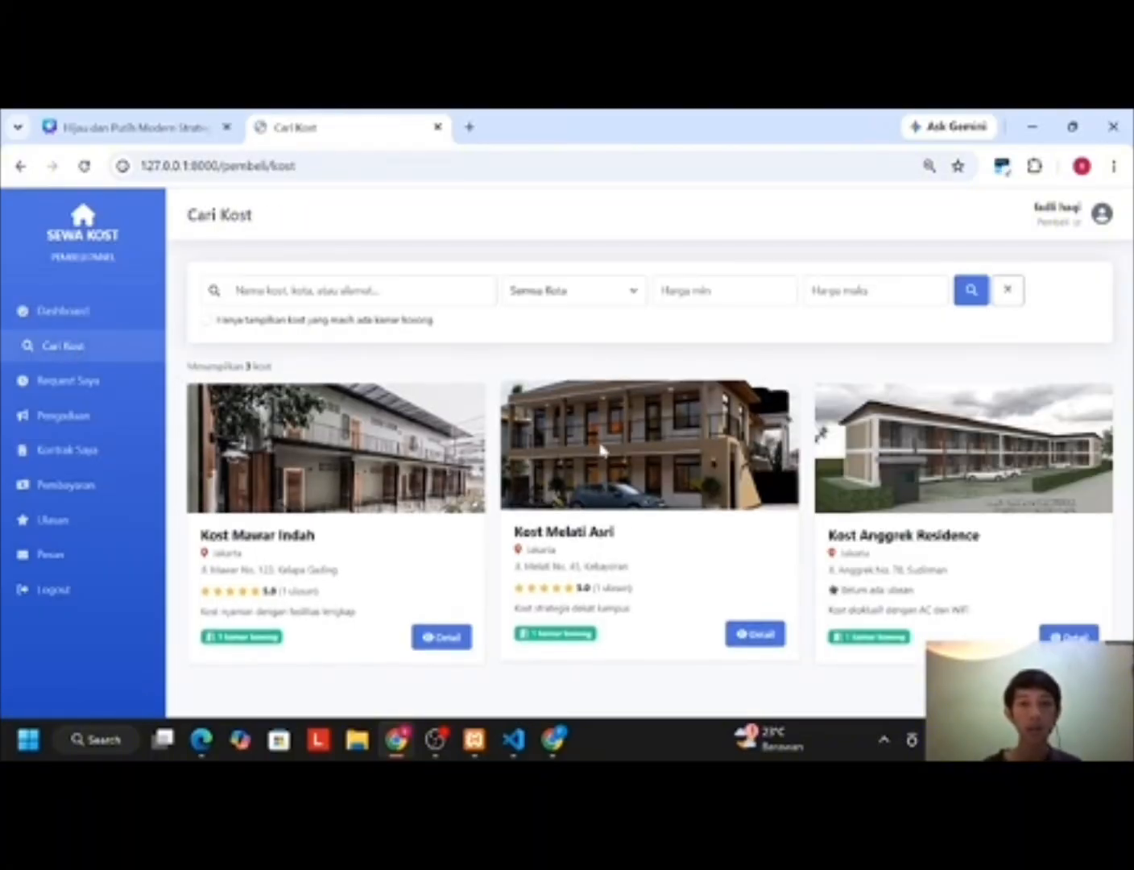
{"action": "left_click", "coordinate": [435, 635]}
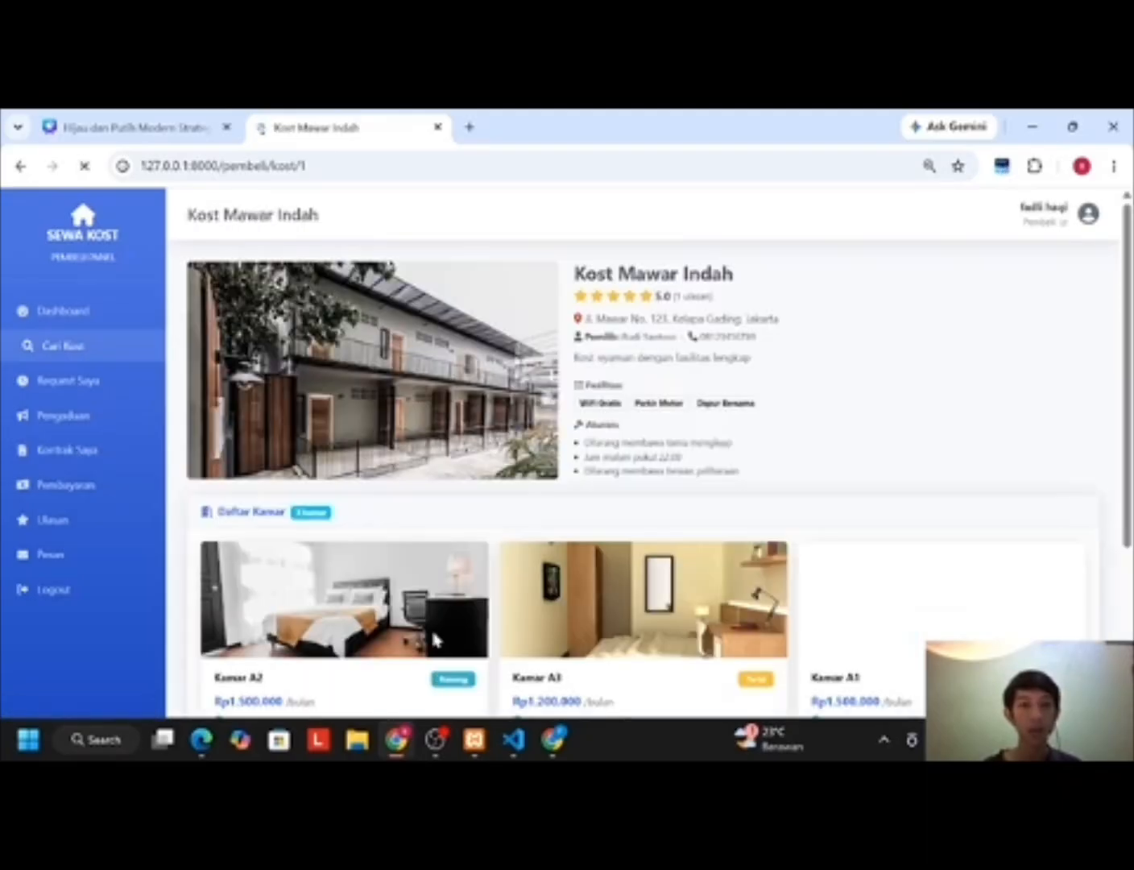
{"action": "scroll", "coordinate": [430, 626], "scroll_direction": "down", "scroll_amount": 3}
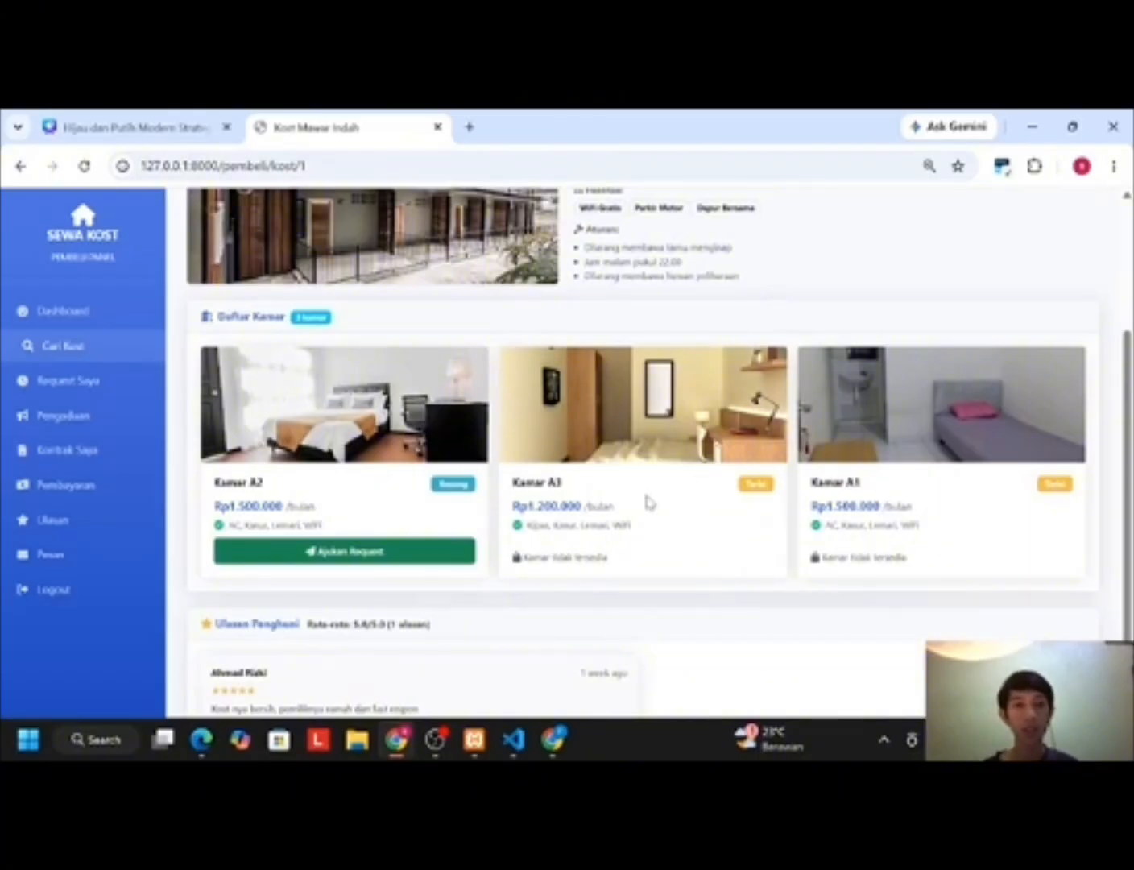
{"action": "scroll", "coordinate": [334, 584], "scroll_direction": "down", "scroll_amount": 1}
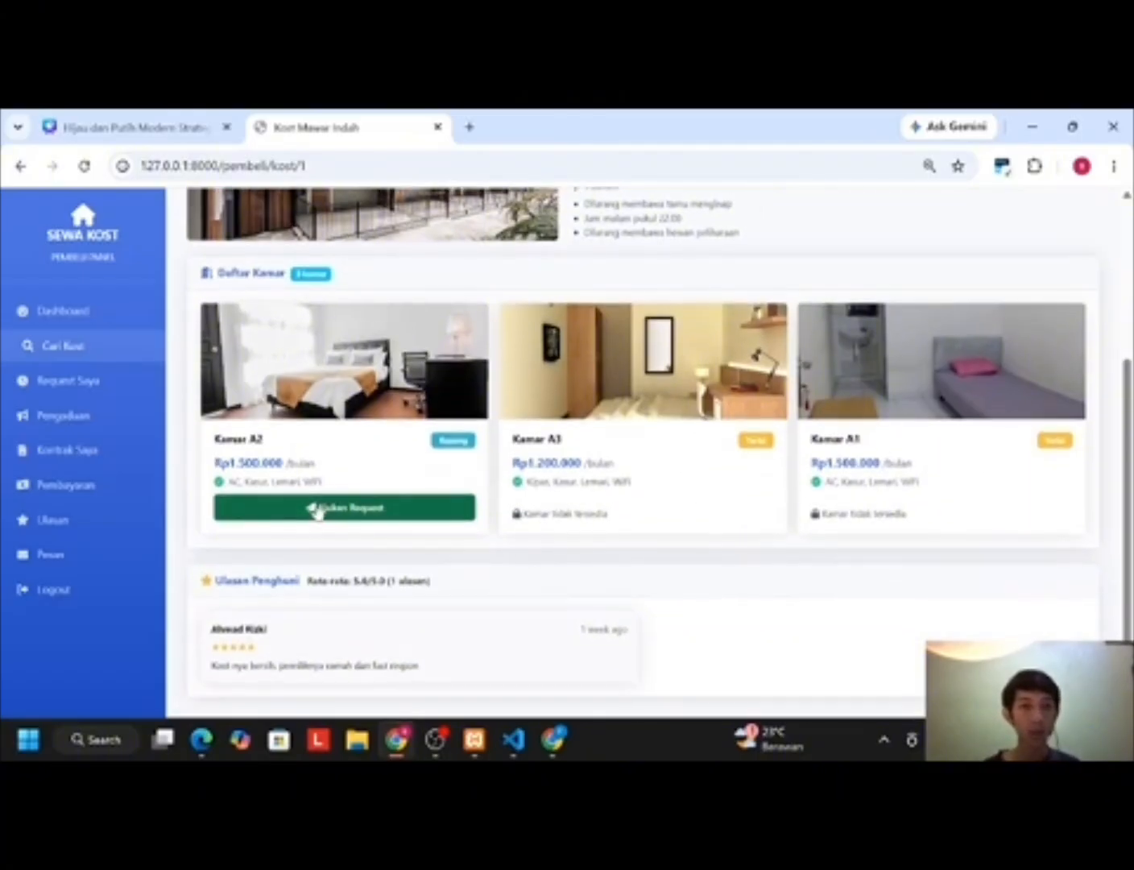
{"action": "left_click", "coordinate": [316, 509]}
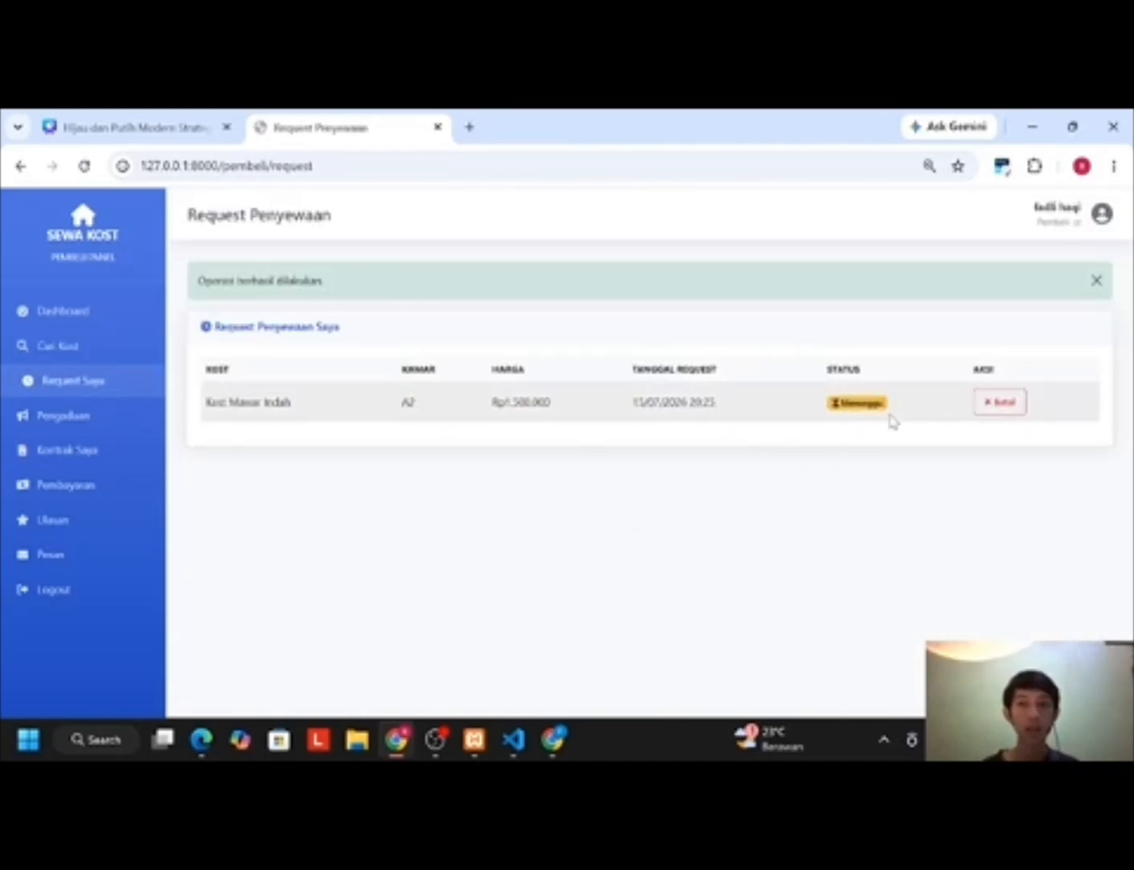
Step: In the owner's Request Penyewaan list, accept the room A2 request, then return to the tenant's window
{"action": "left_click", "coordinate": [197, 740]}
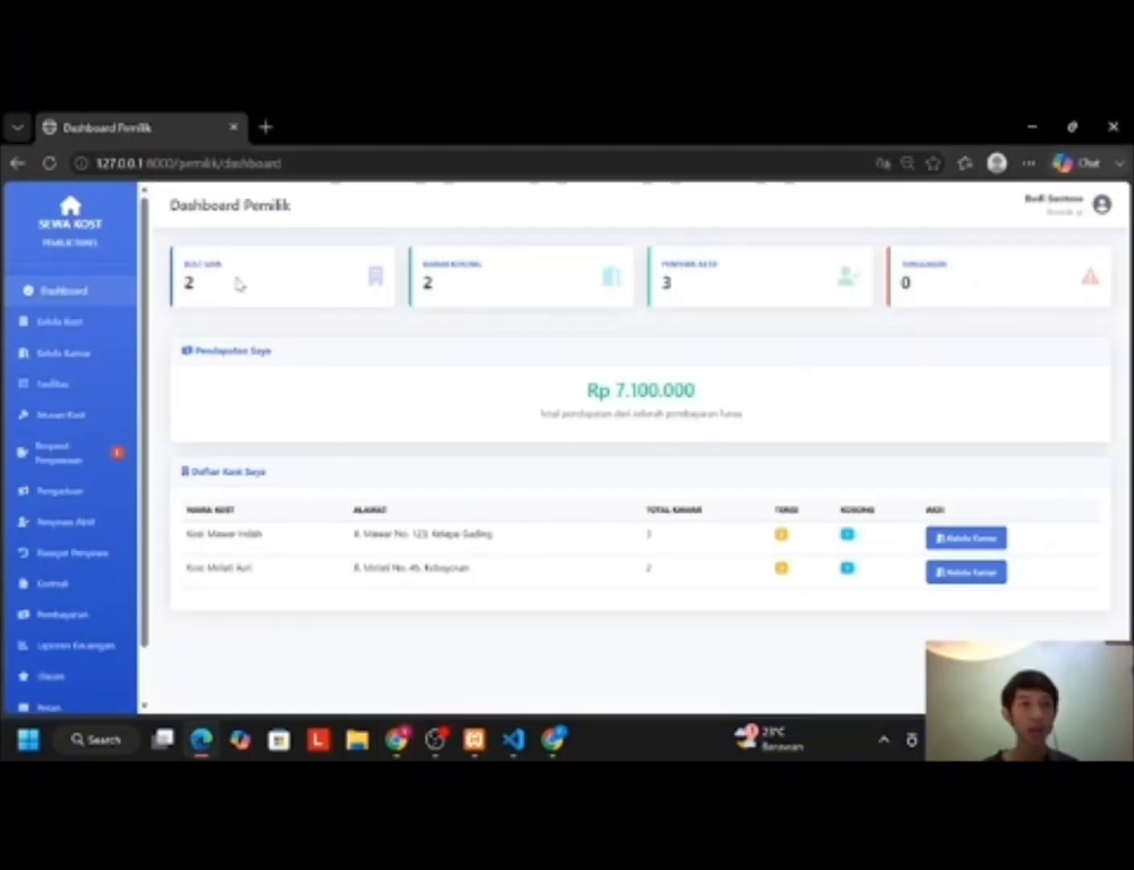
{"action": "left_click", "coordinate": [48, 163]}
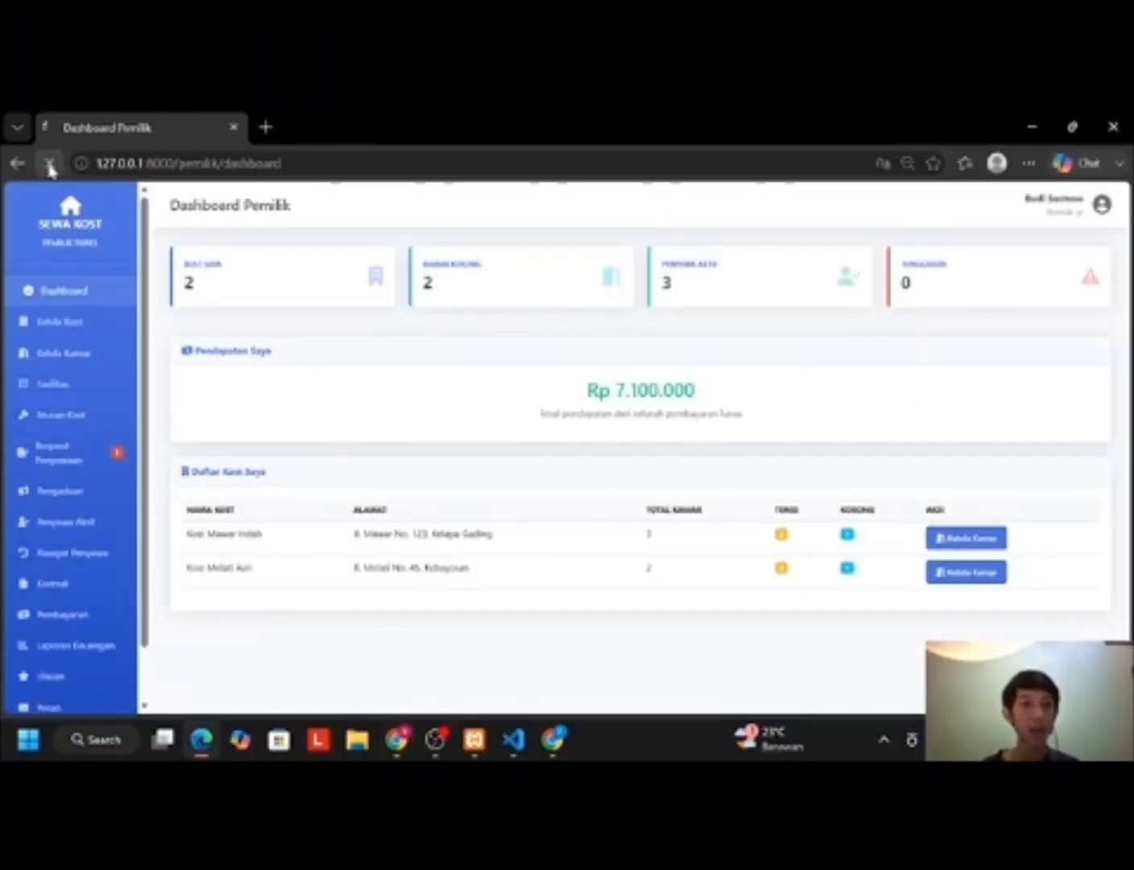
{"action": "left_click", "coordinate": [103, 465]}
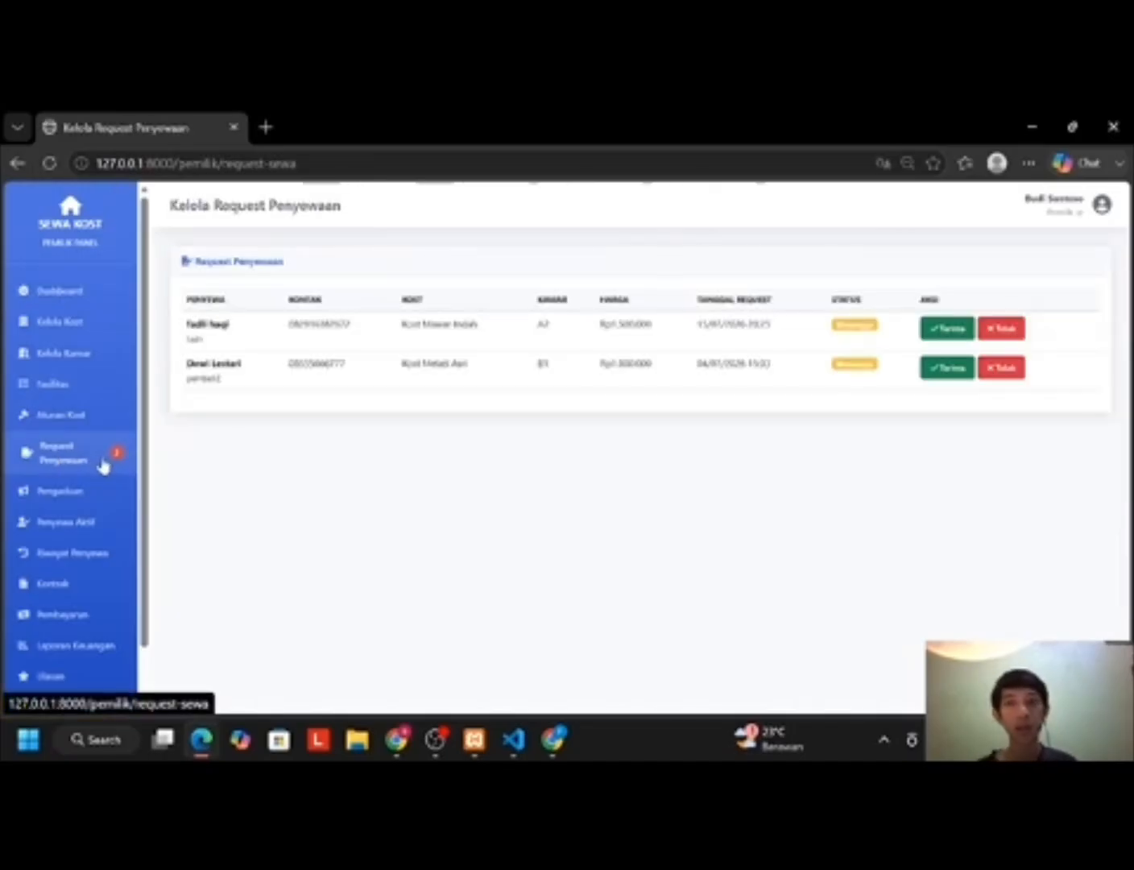
{"action": "left_click", "coordinate": [946, 330]}
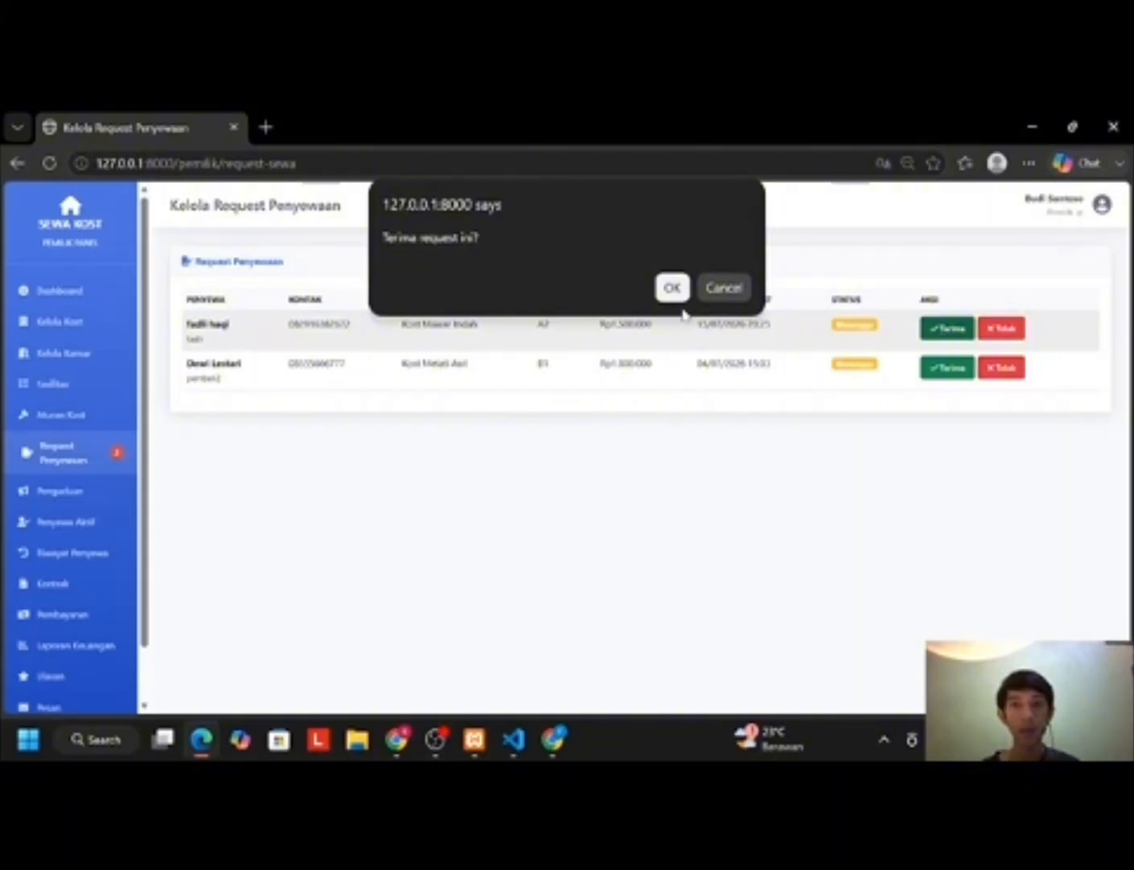
{"action": "left_click", "coordinate": [671, 288]}
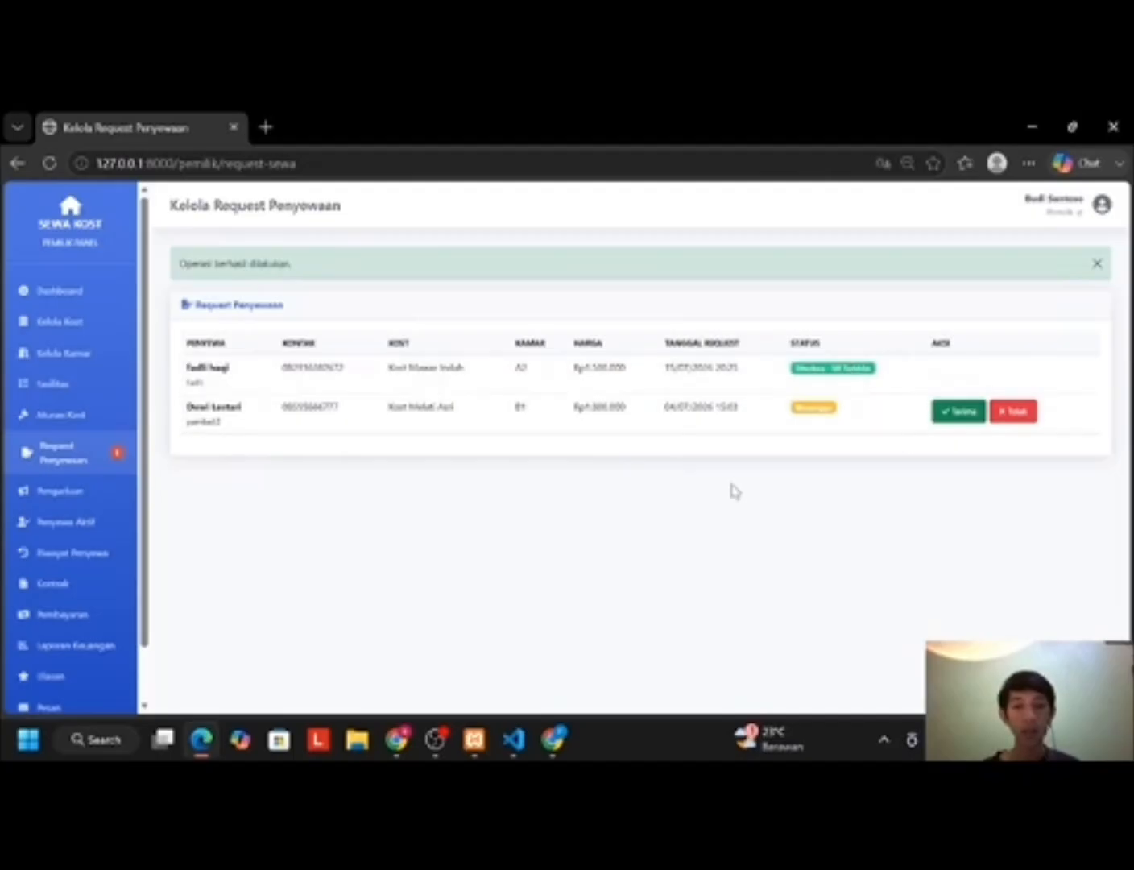
{"action": "mouse_move", "coordinate": [396, 737]}
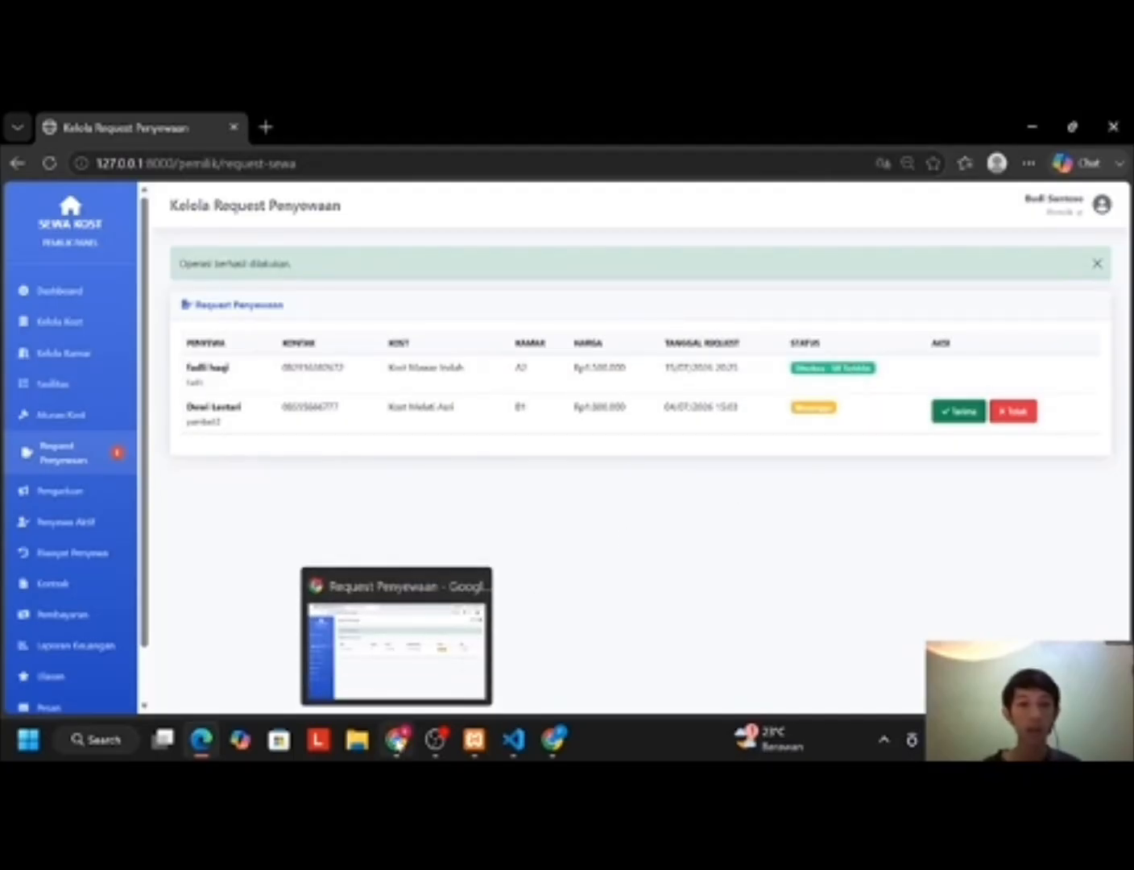
{"action": "left_click", "coordinate": [396, 737]}
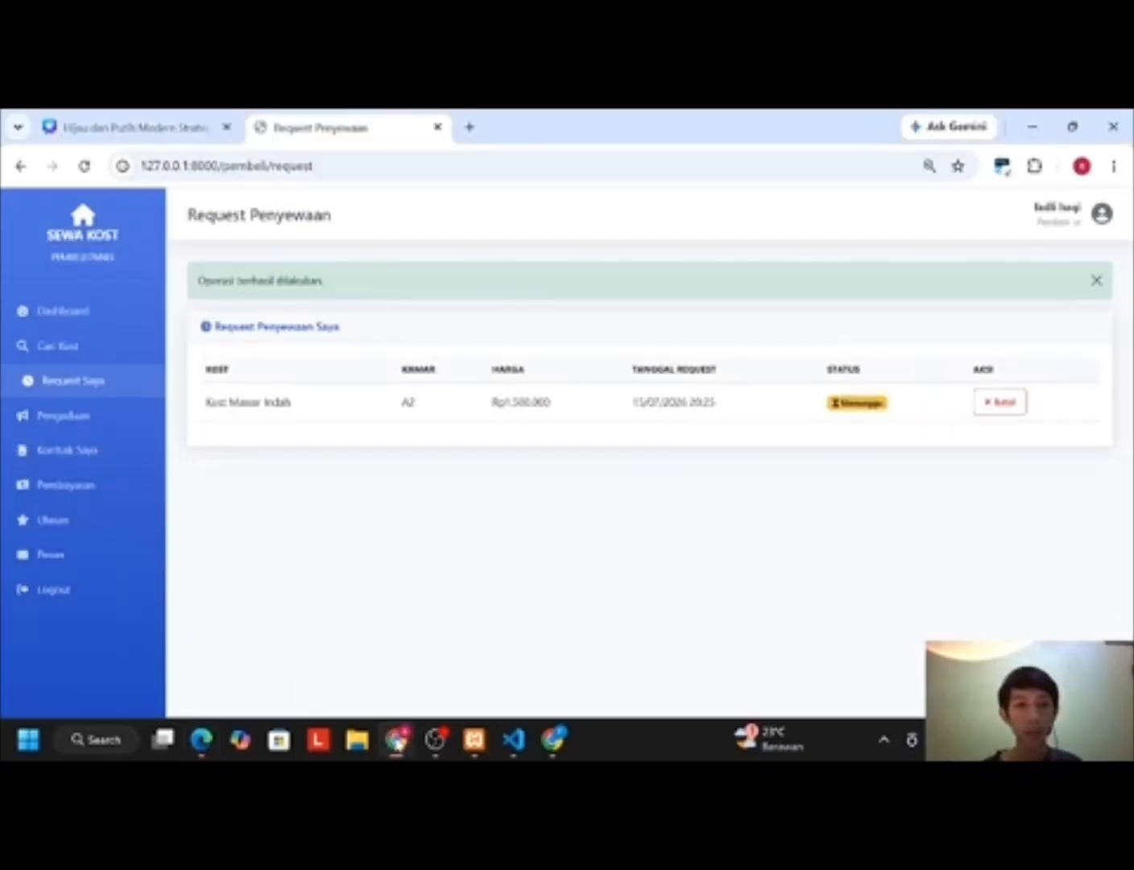
Step: Upload 'BEDROOM VIEW 2 new.jpg' as payment proof for room A2 and send it
{"action": "left_click", "coordinate": [84, 168]}
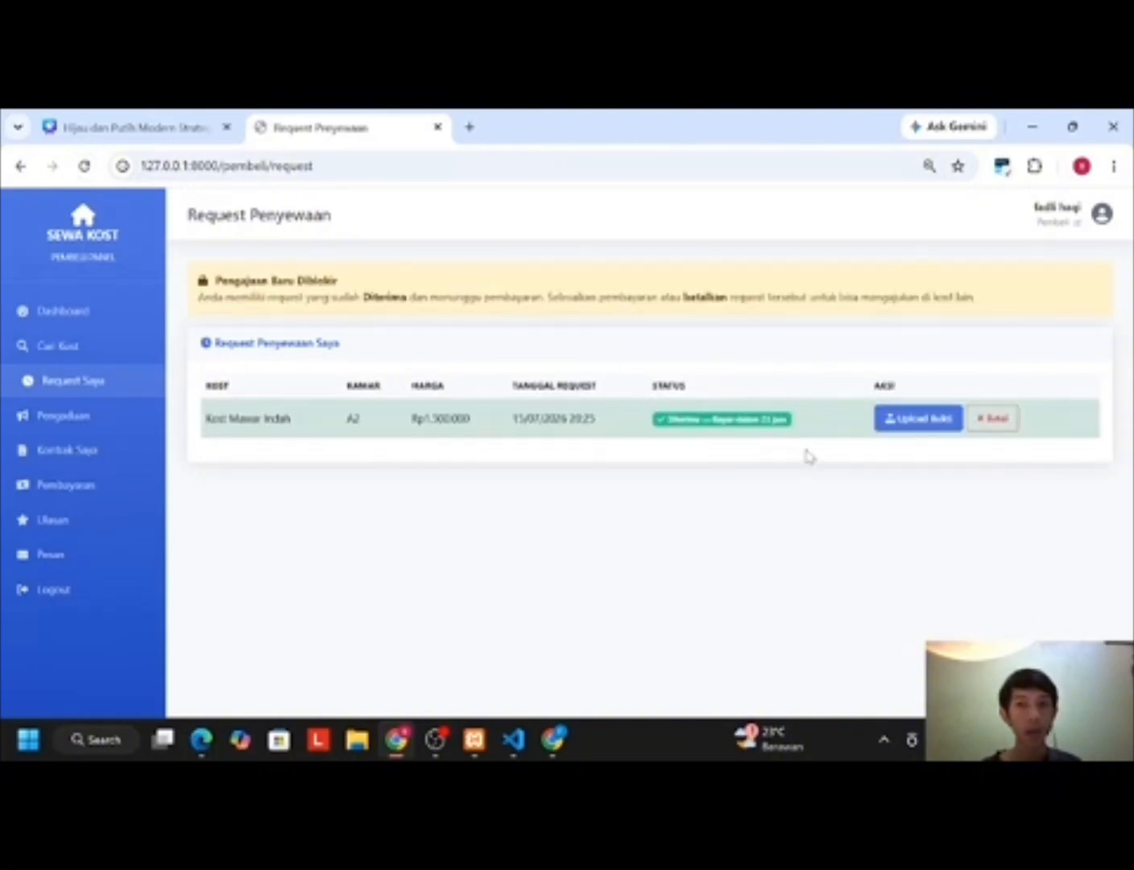
{"action": "left_click", "coordinate": [894, 420]}
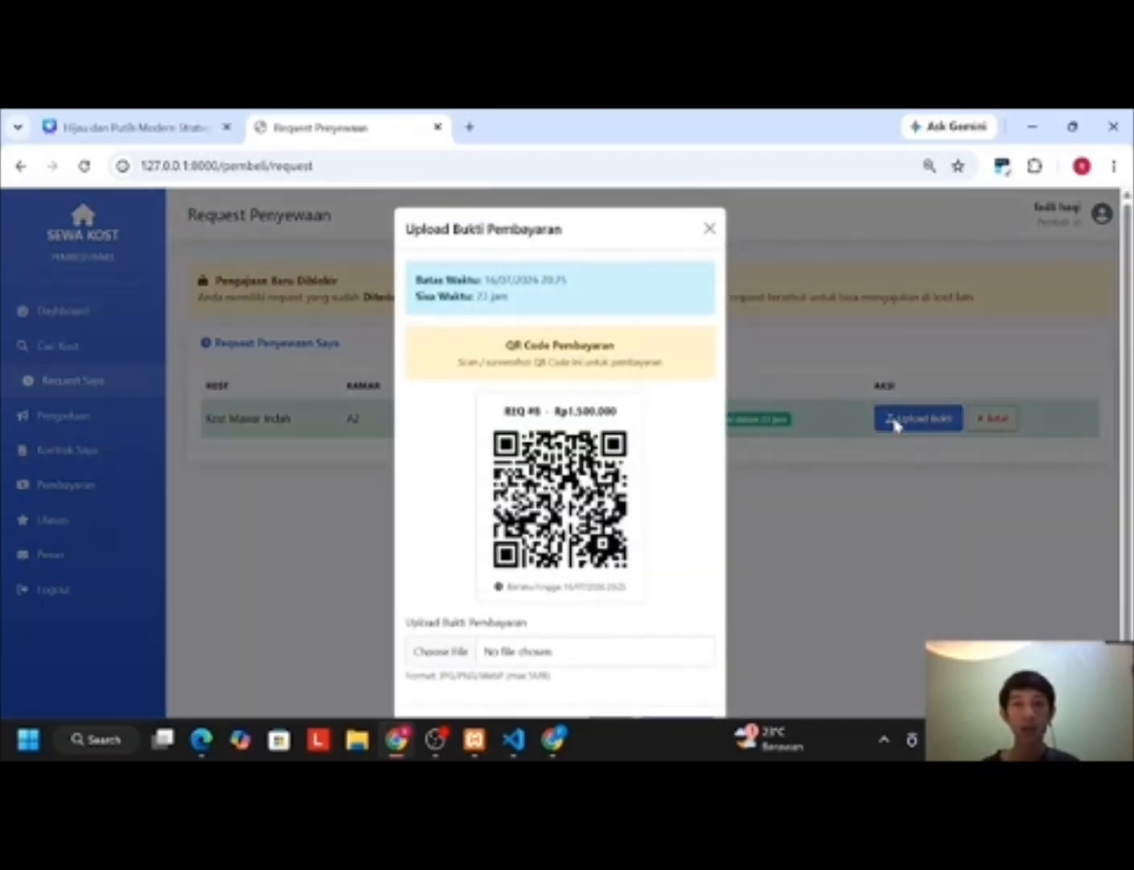
{"action": "scroll", "coordinate": [437, 435], "scroll_direction": "down", "scroll_amount": 1}
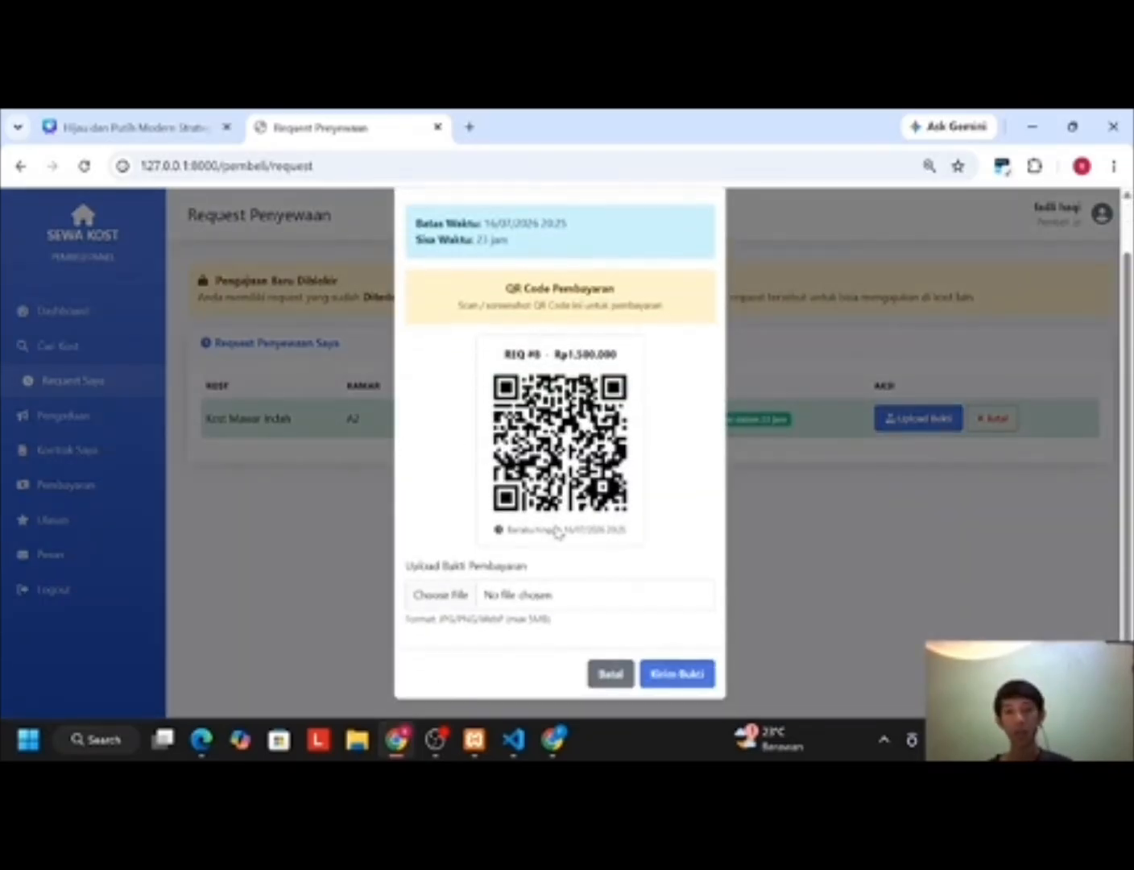
{"action": "left_click", "coordinate": [436, 596]}
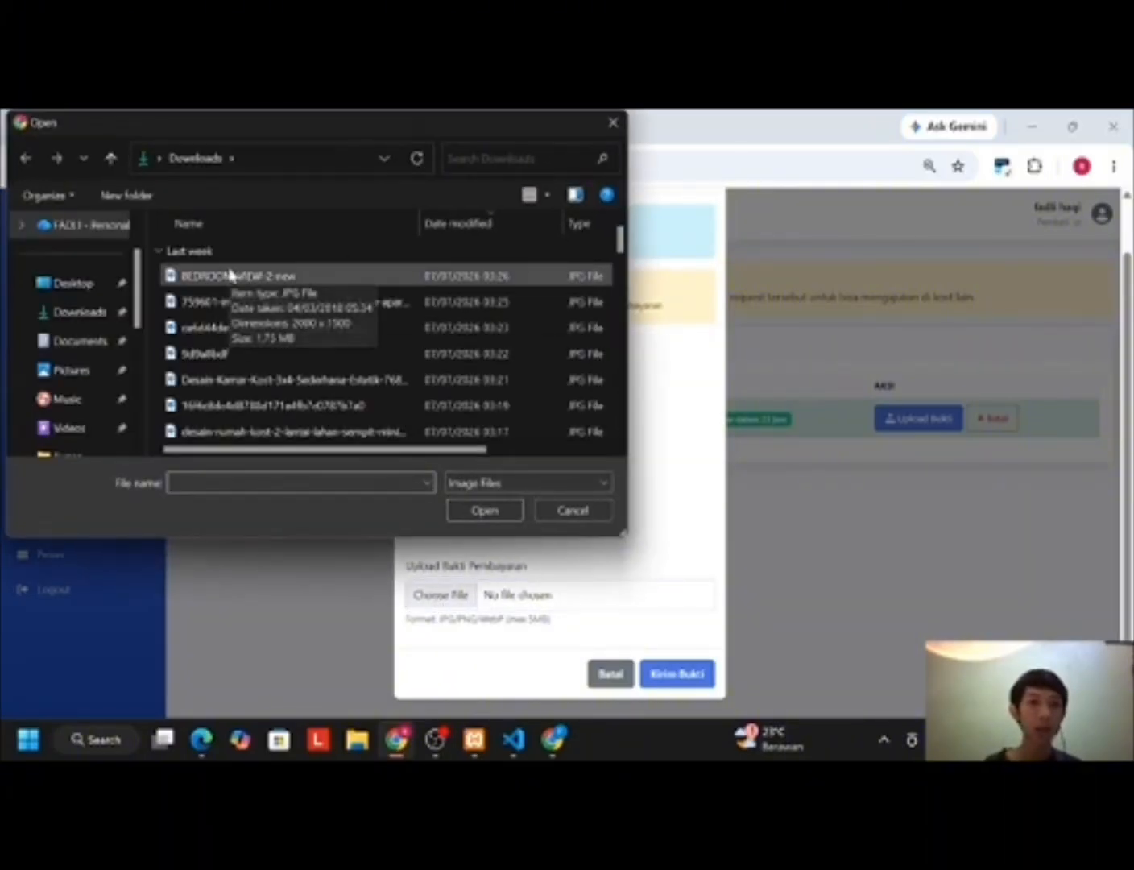
{"action": "left_click", "coordinate": [231, 275]}
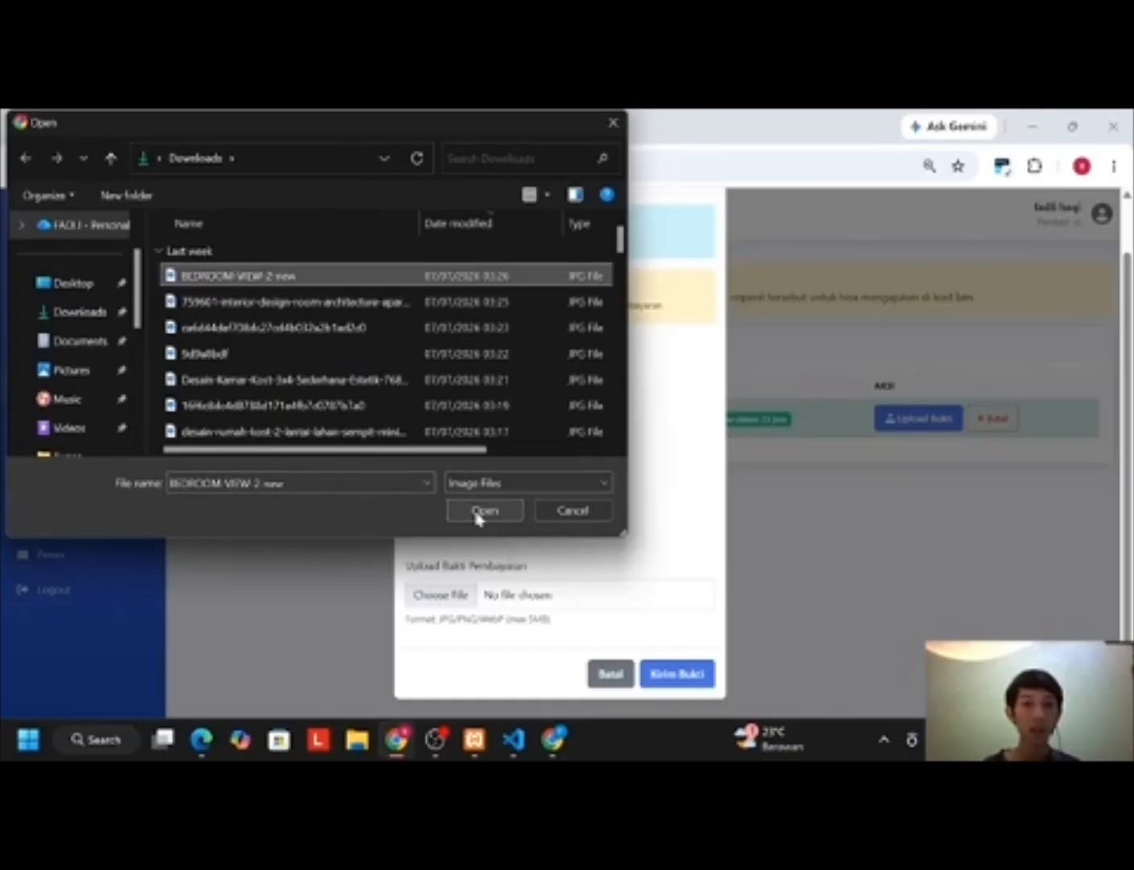
{"action": "left_click", "coordinate": [483, 512]}
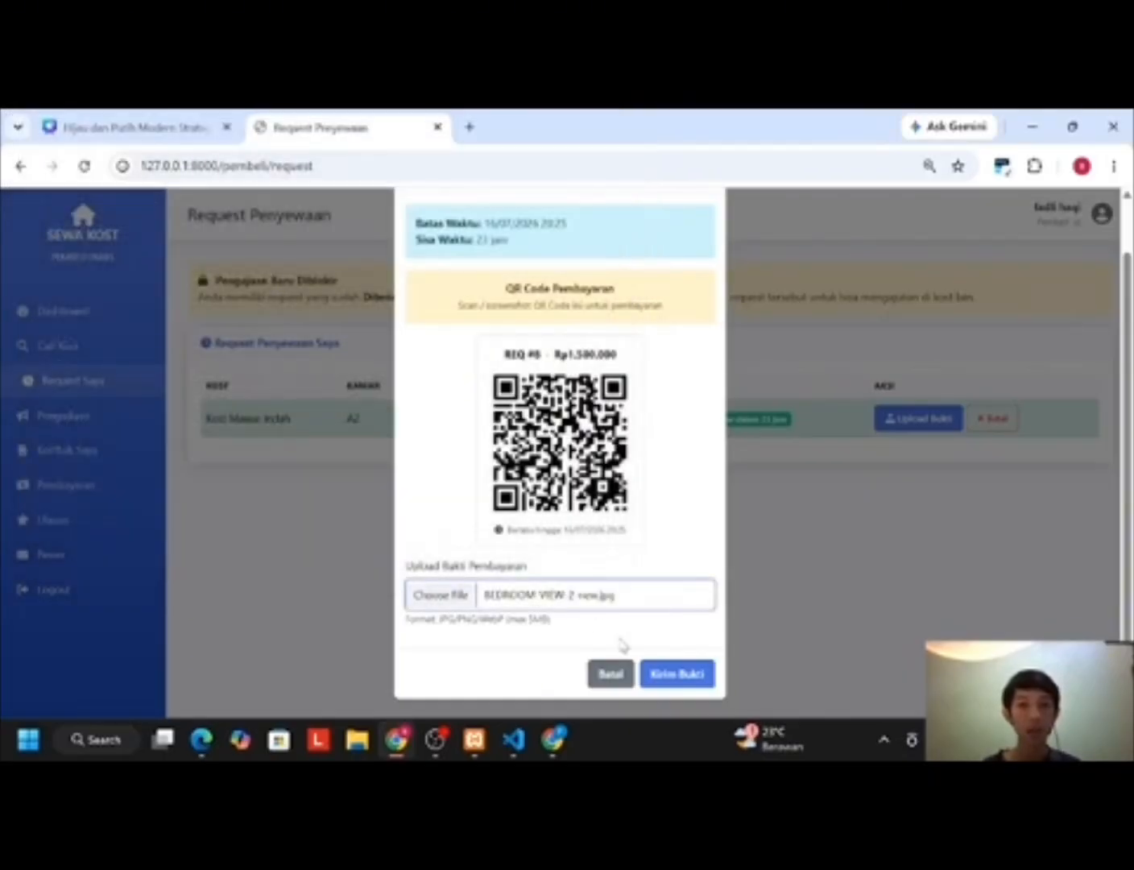
{"action": "left_click", "coordinate": [691, 680]}
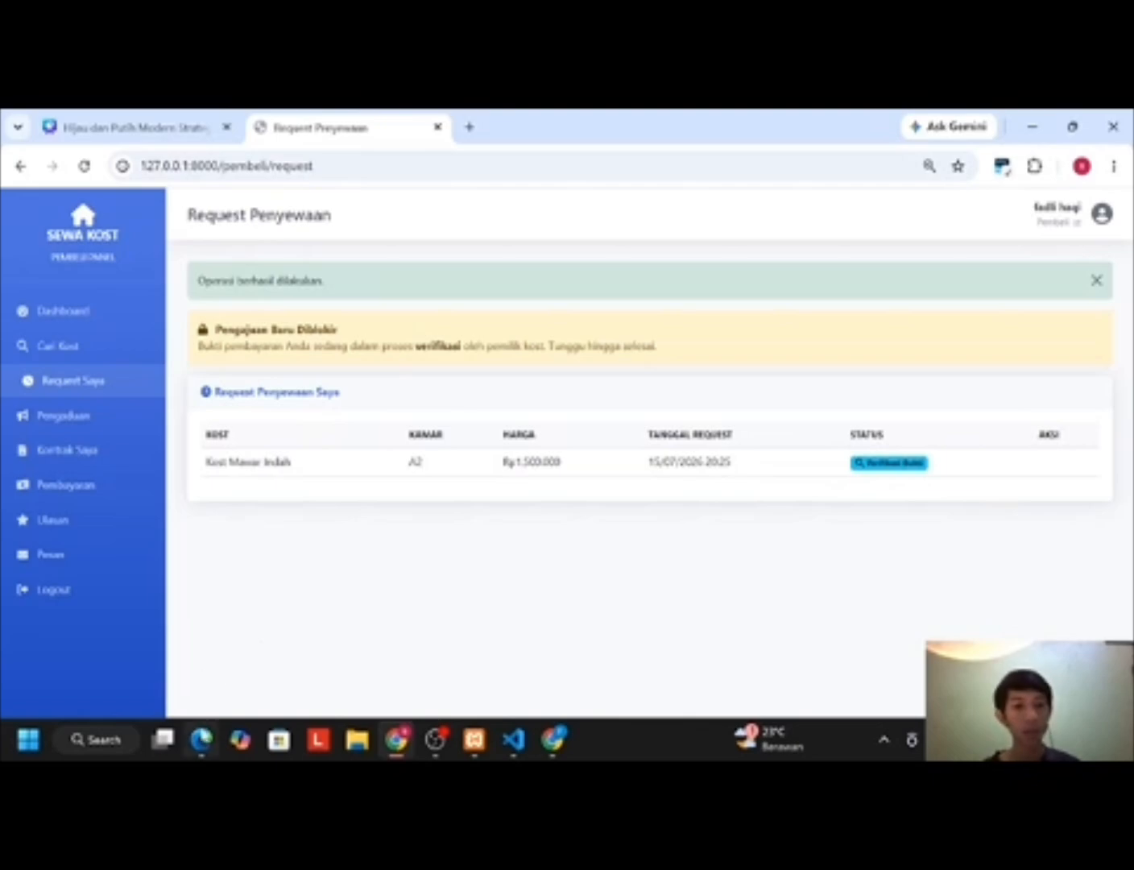
Step: As the owner, confirm the A2 payment with Setujui & Aktifkan and approve it
{"action": "left_click", "coordinate": [202, 740]}
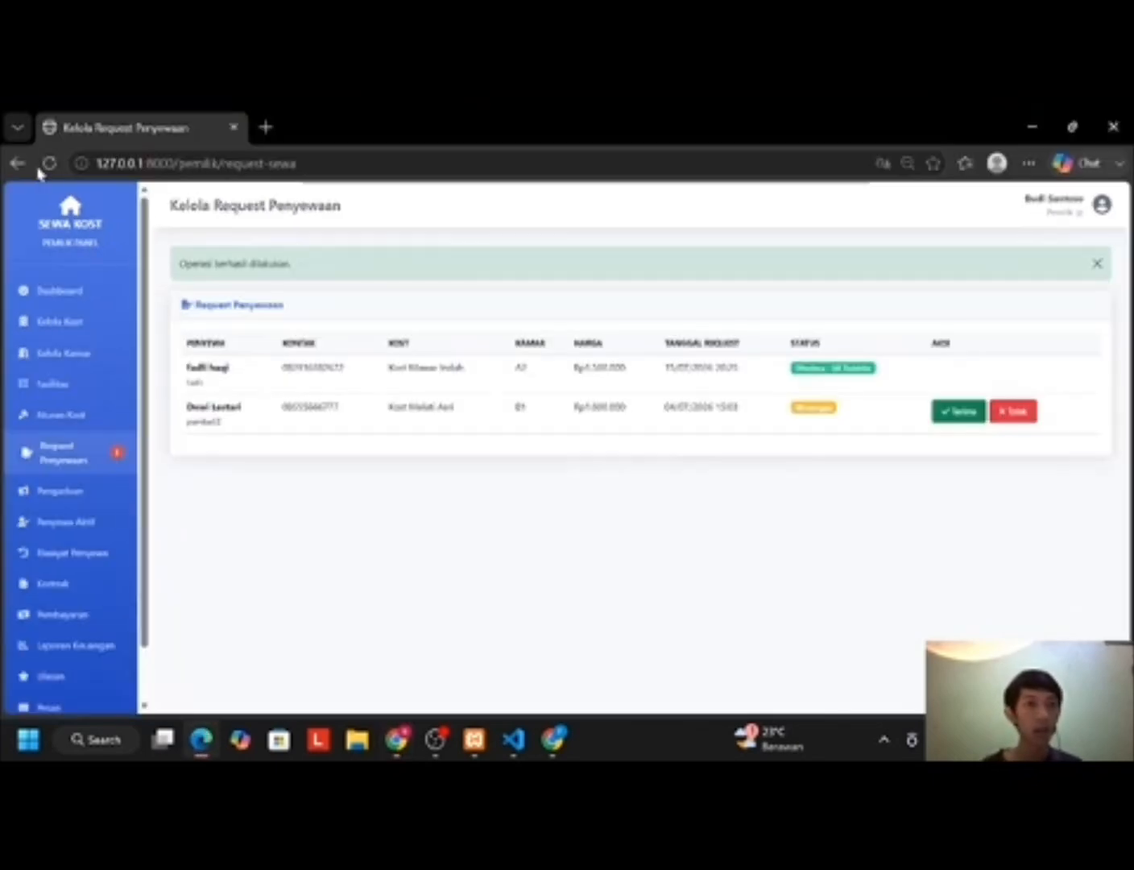
{"action": "left_click", "coordinate": [49, 165]}
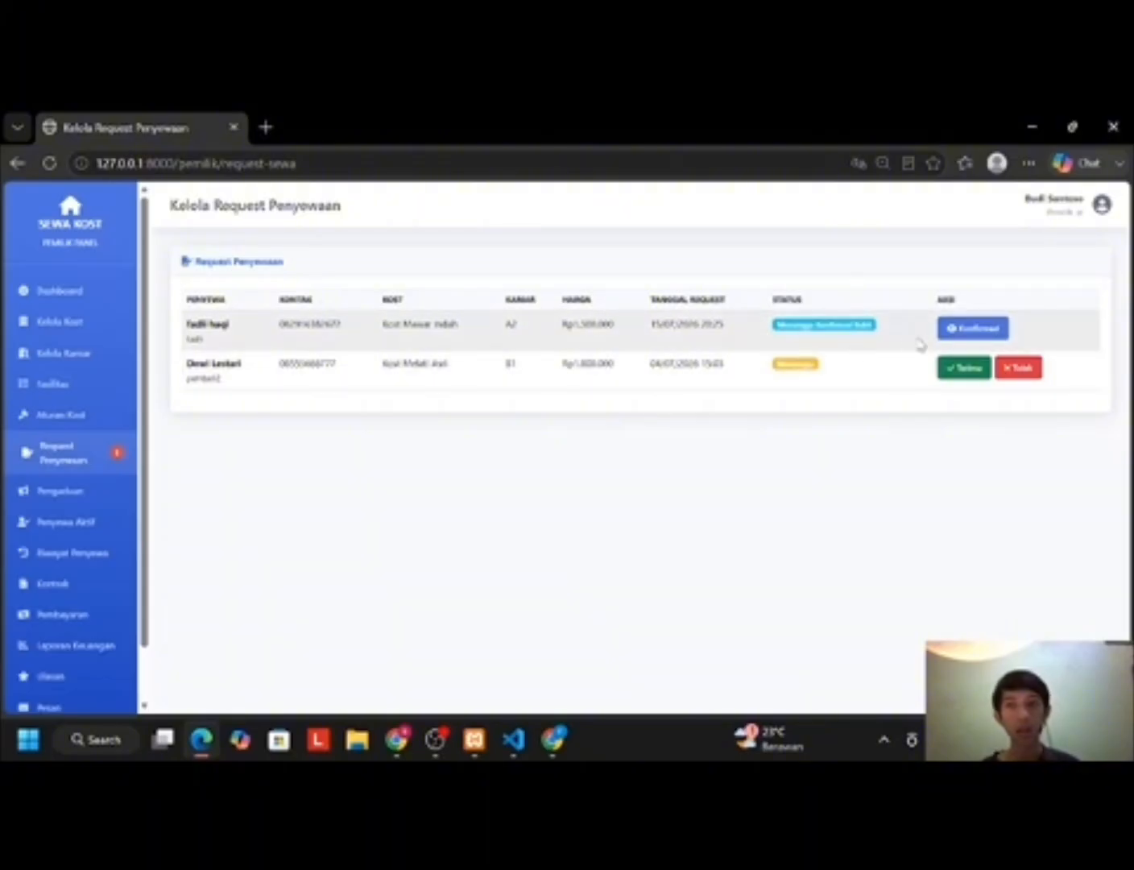
{"action": "left_click", "coordinate": [980, 327]}
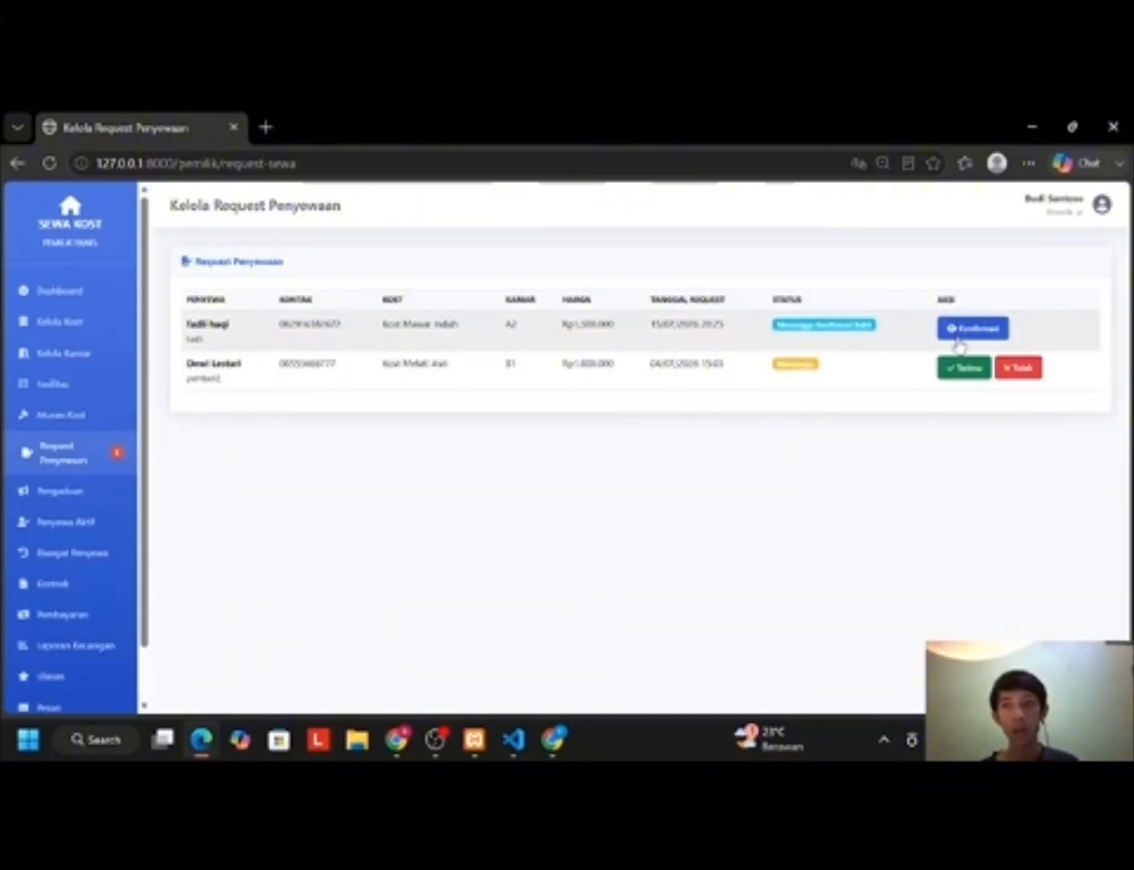
{"action": "left_click", "coordinate": [957, 336]}
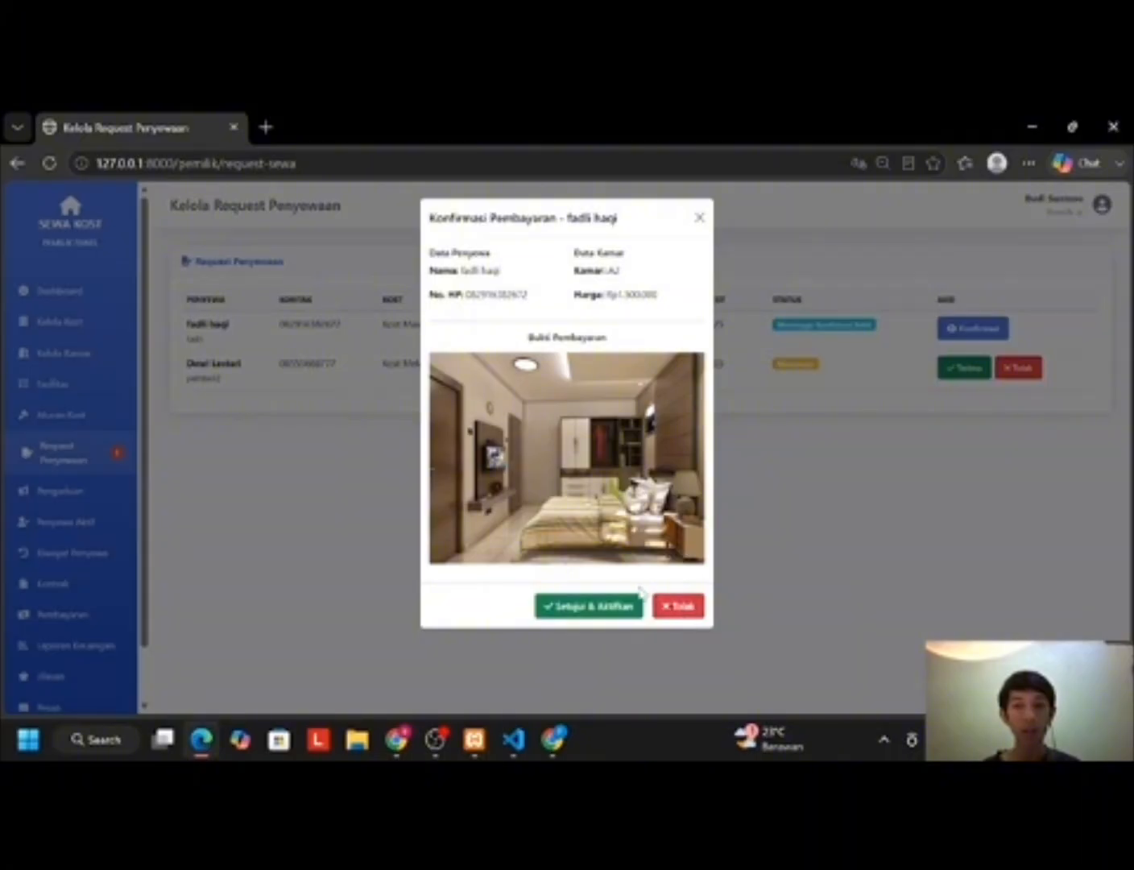
{"action": "left_click", "coordinate": [591, 606]}
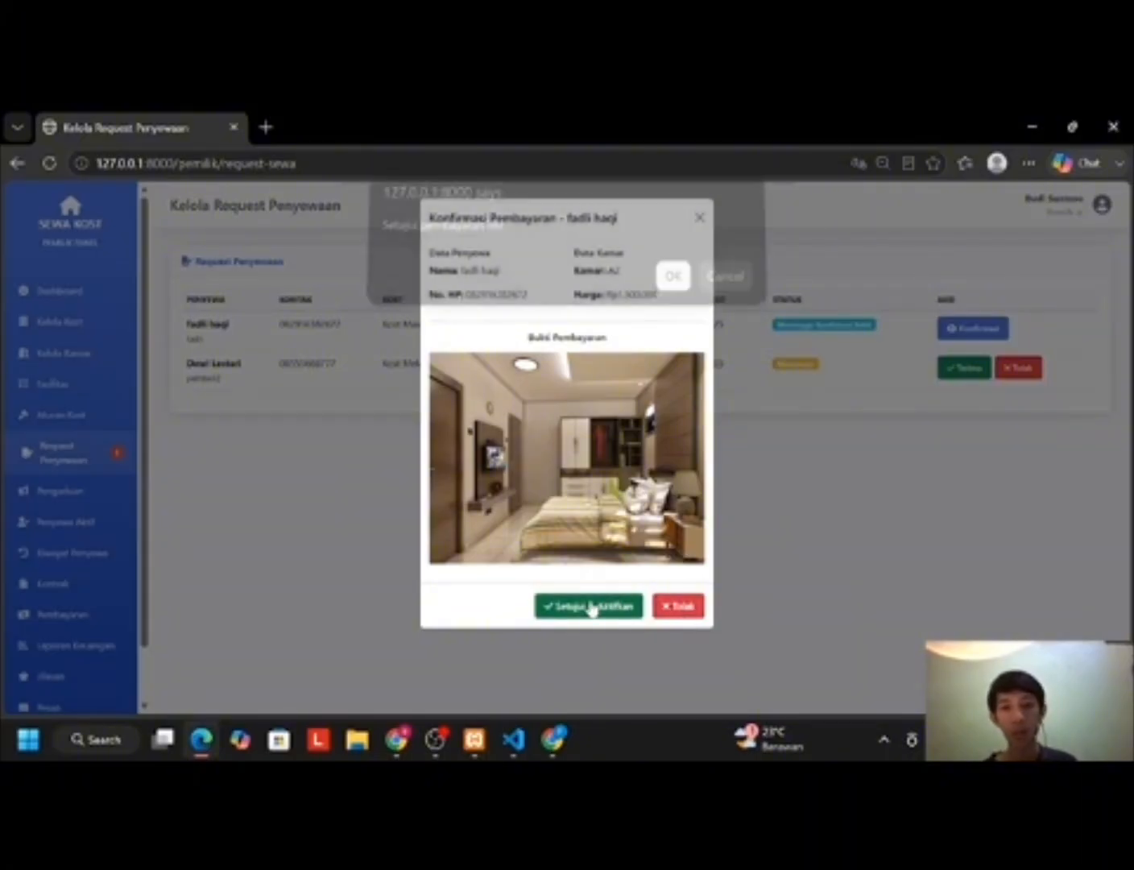
{"action": "left_click", "coordinate": [671, 286]}
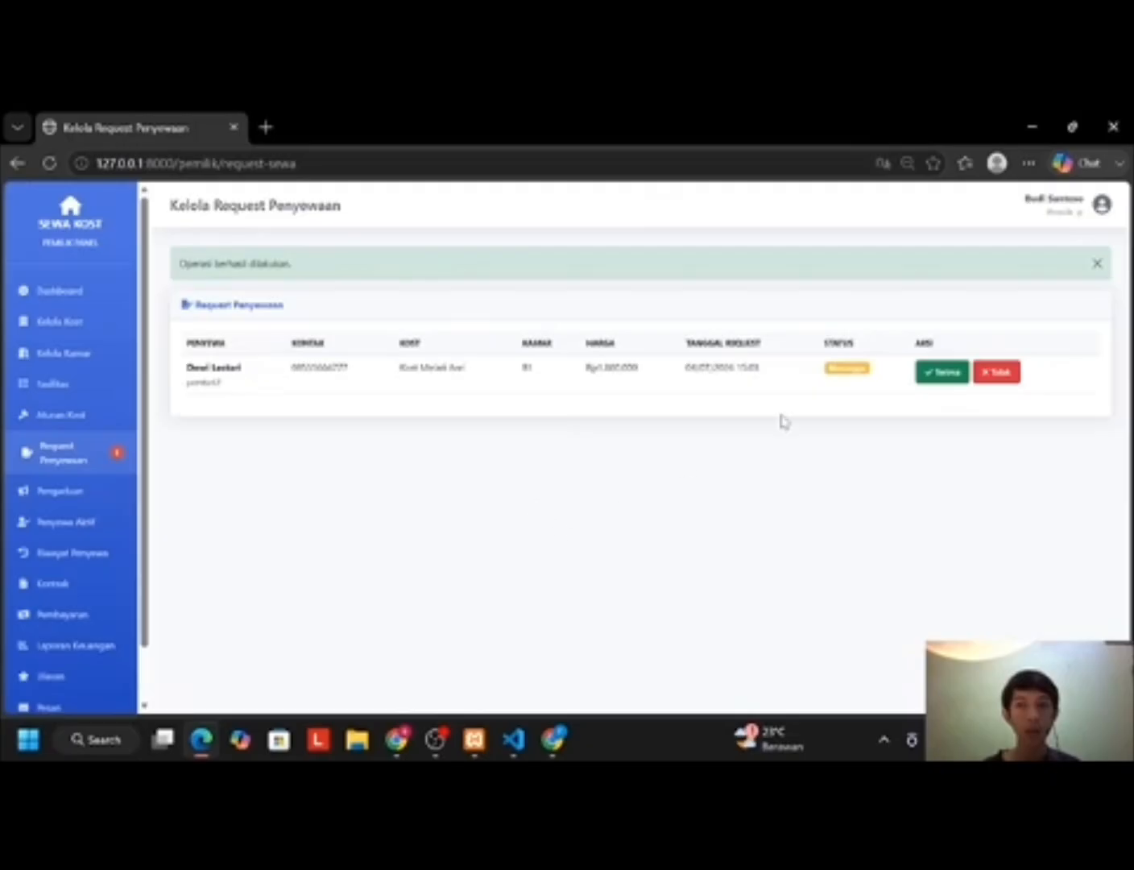
{"action": "mouse_move", "coordinate": [395, 742]}
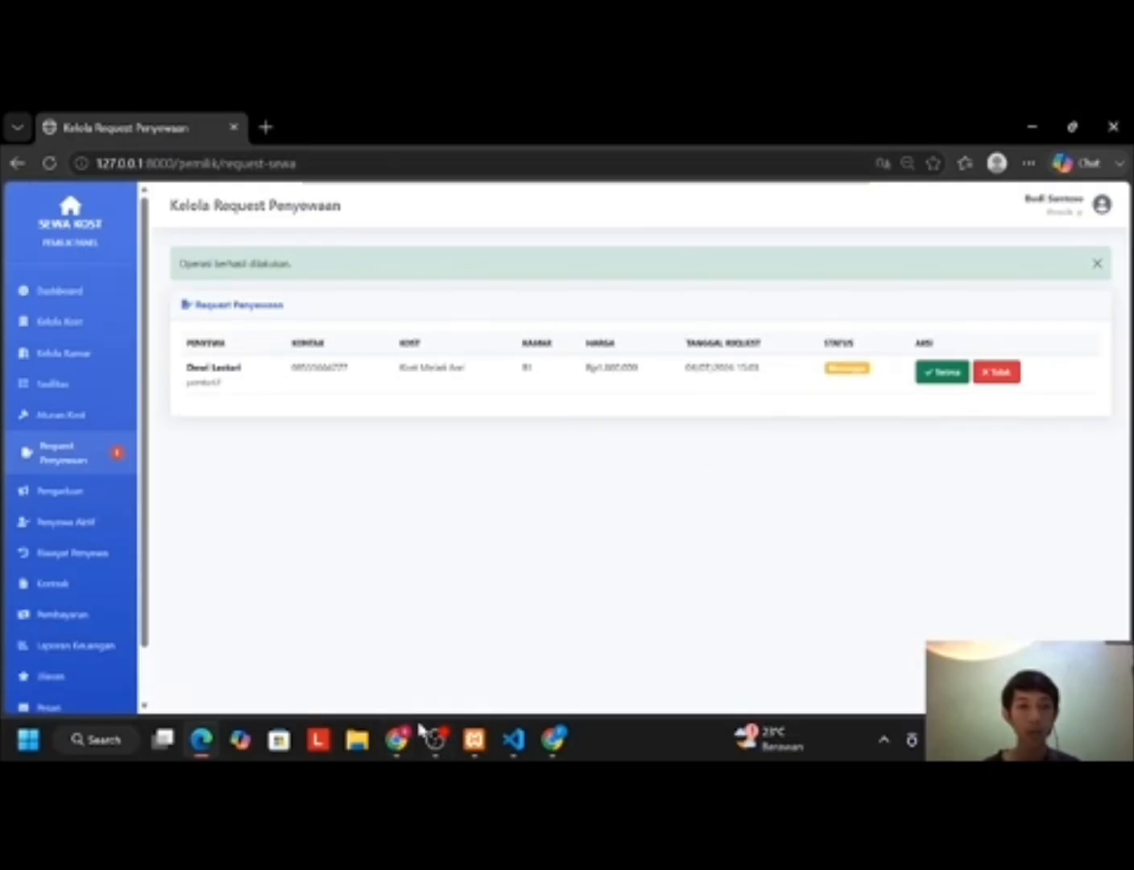
Step: Reload the tenant's view and open Kontrak Saya to see the active A2 contract
{"action": "left_click", "coordinate": [399, 742]}
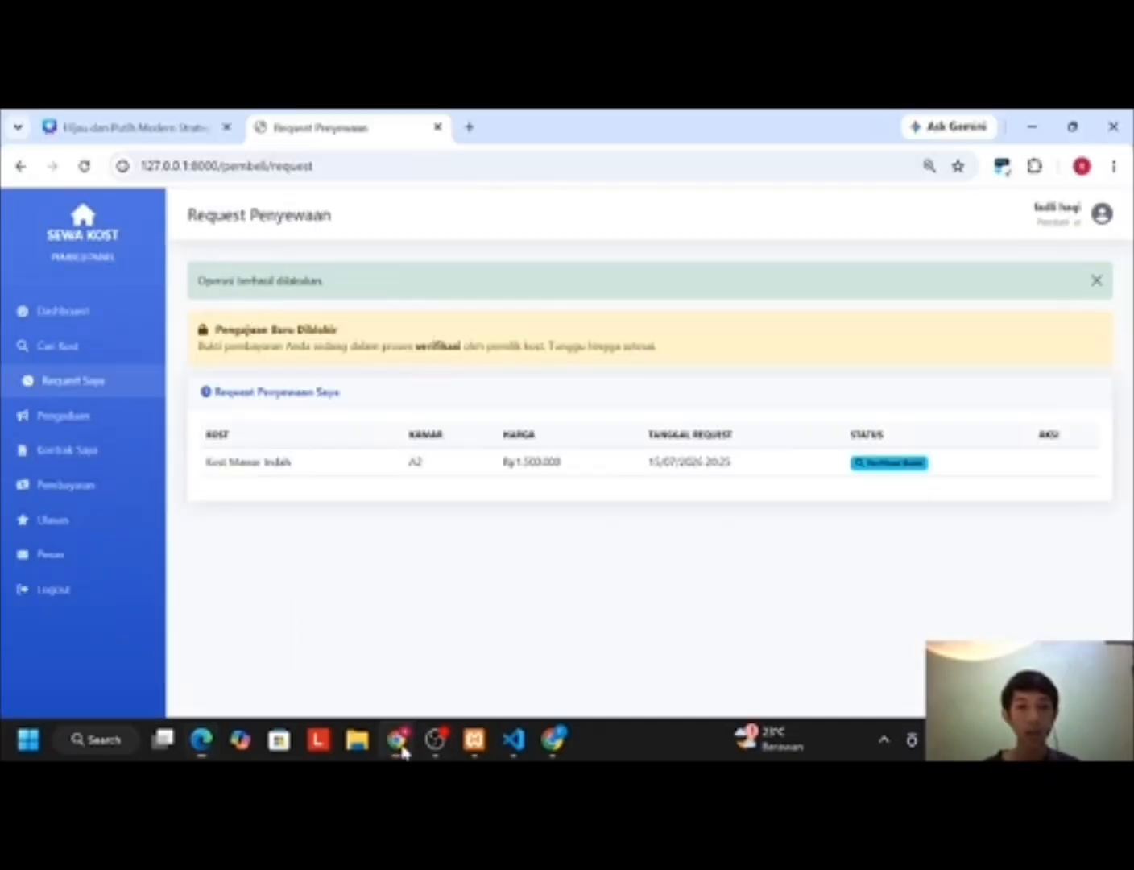
{"action": "left_click", "coordinate": [84, 166]}
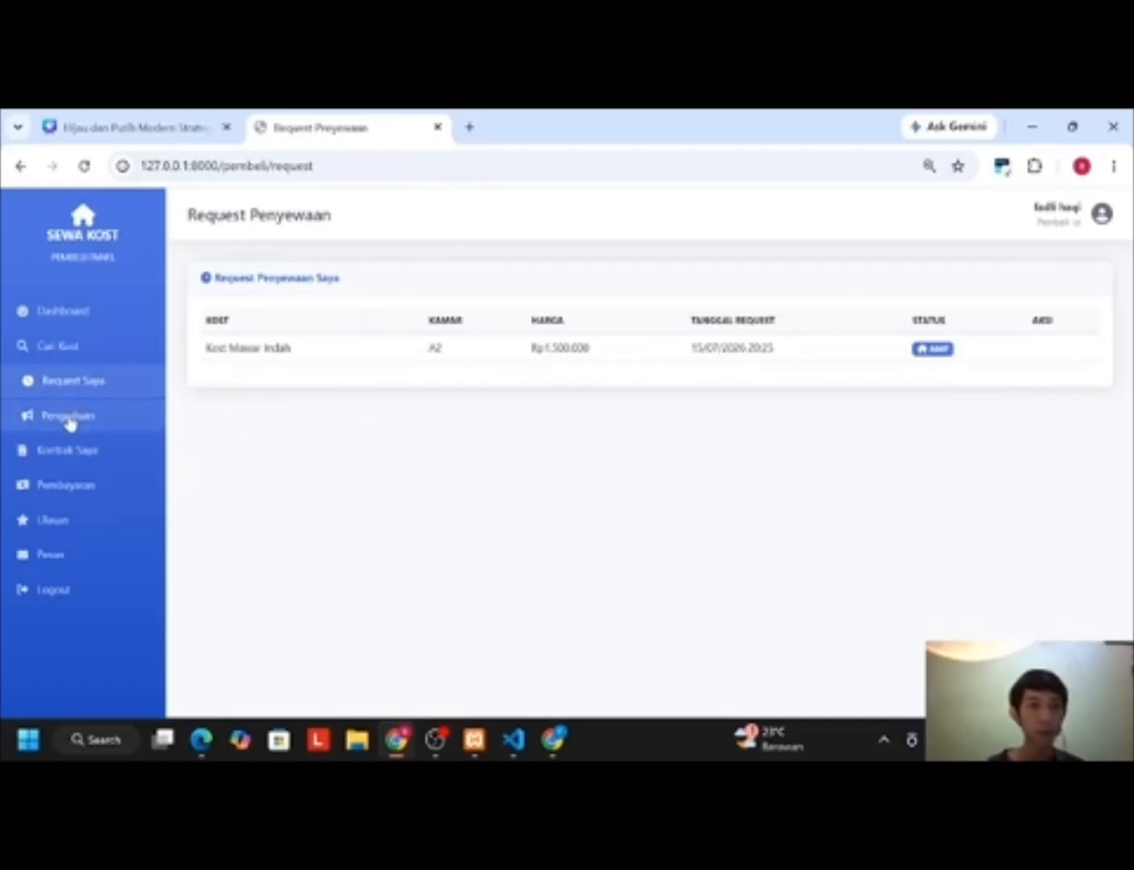
{"action": "left_click", "coordinate": [67, 453]}
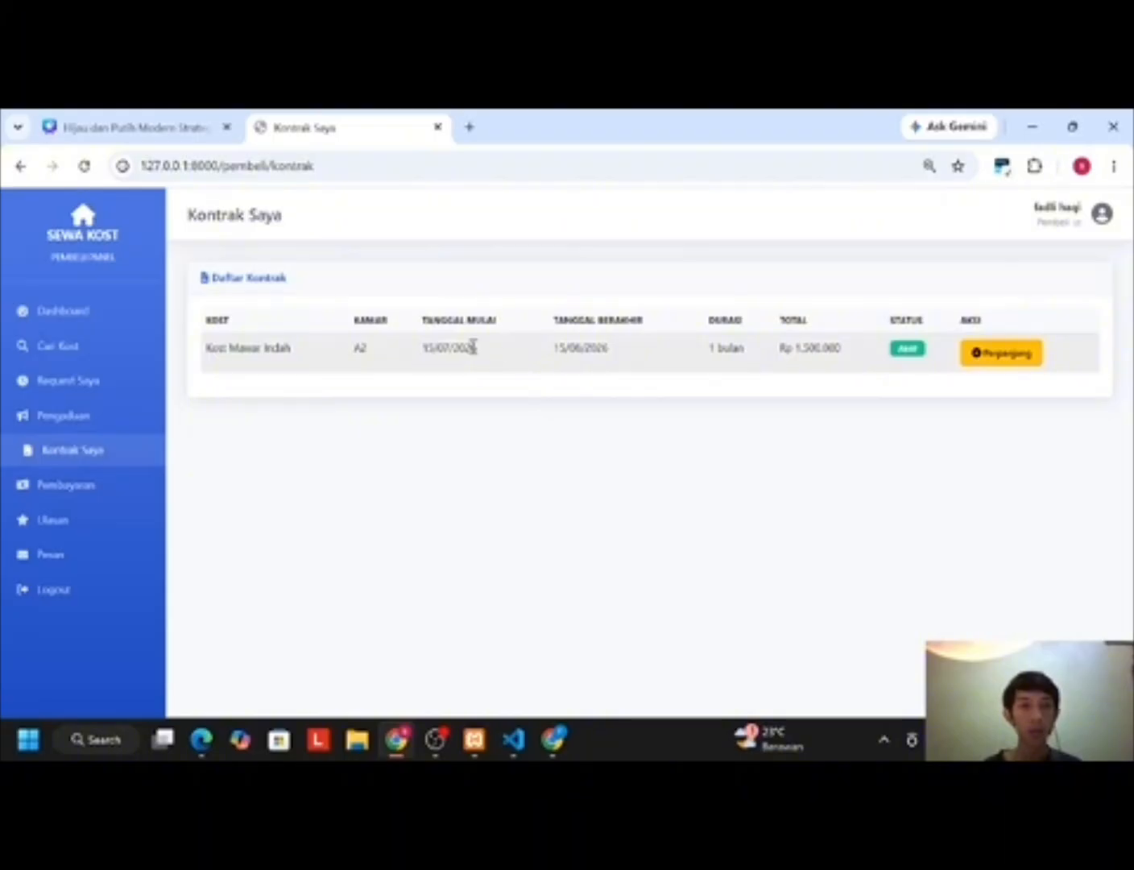
Step: Extend the Kost Mawar Indah A2 contract by 1 month and confirm the extension
{"action": "left_click", "coordinate": [1003, 362]}
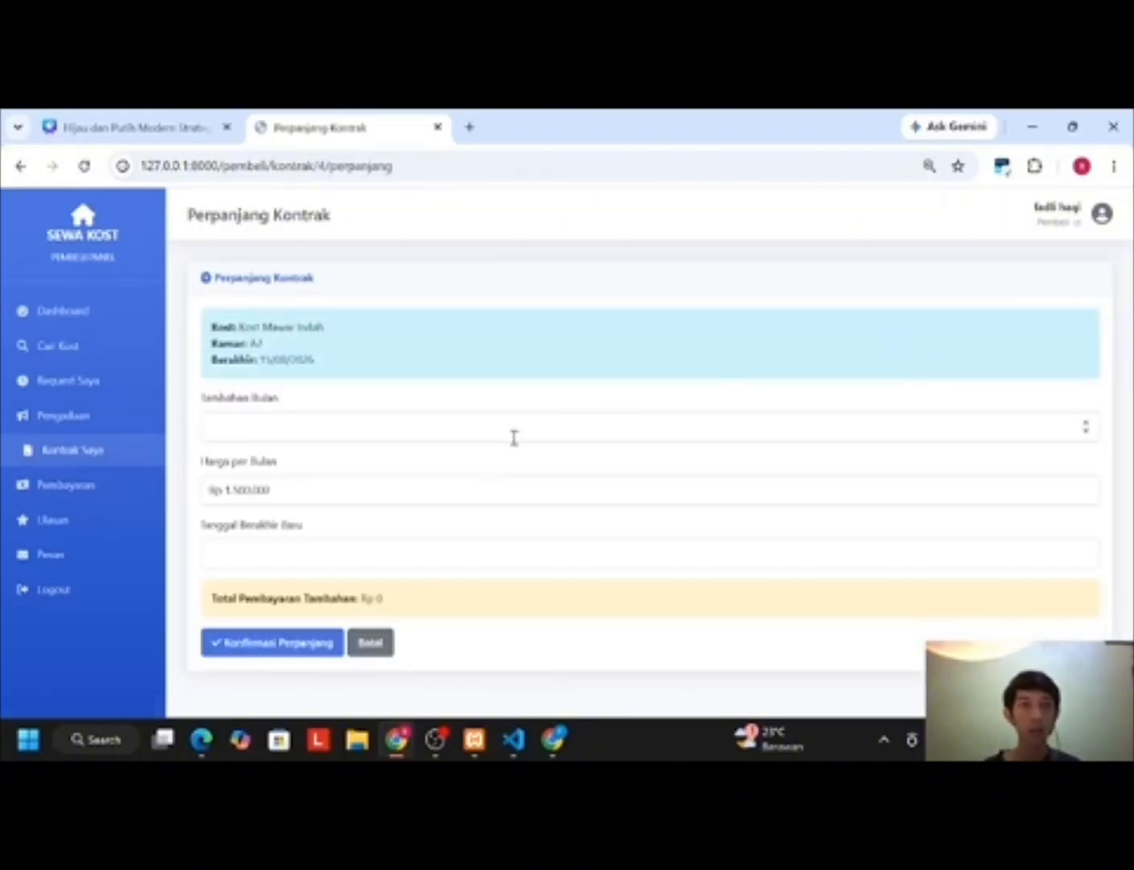
{"action": "left_click", "coordinate": [273, 554]}
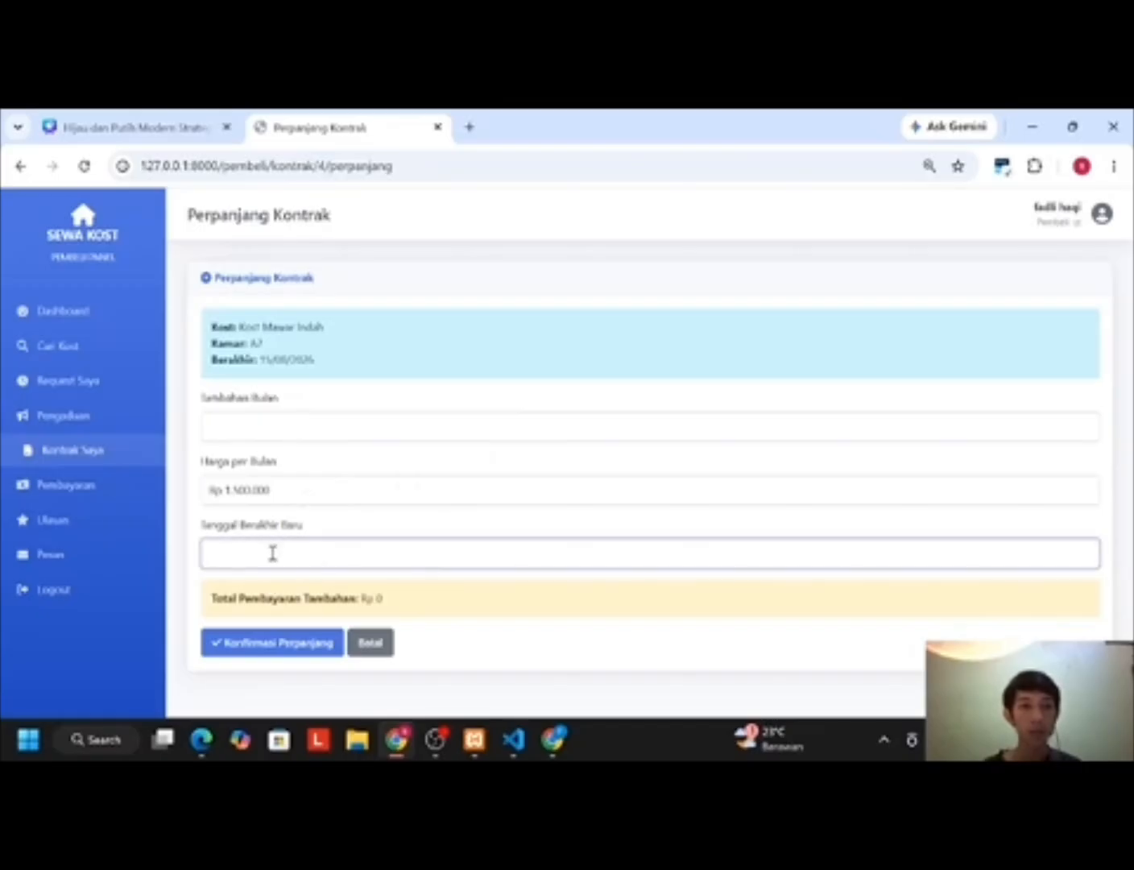
{"action": "left_click", "coordinate": [264, 423]}
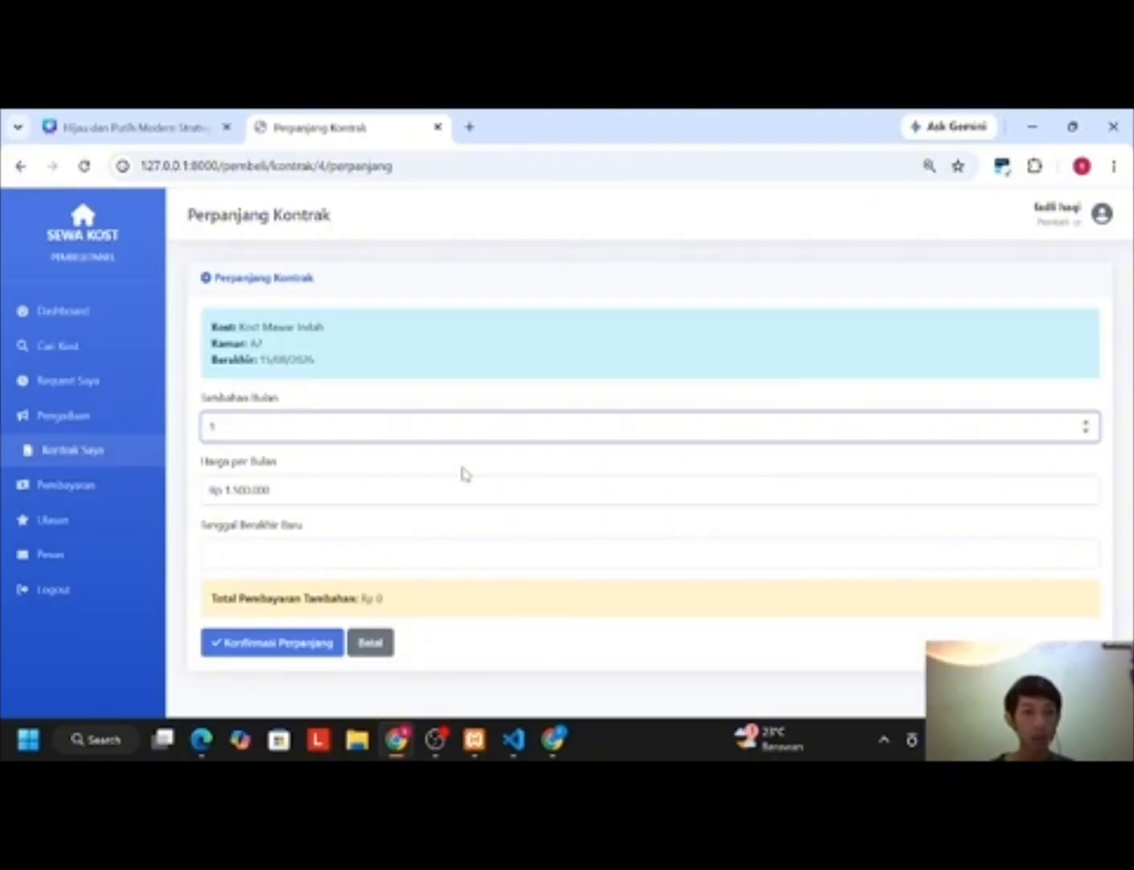
{"action": "left_click", "coordinate": [306, 548]}
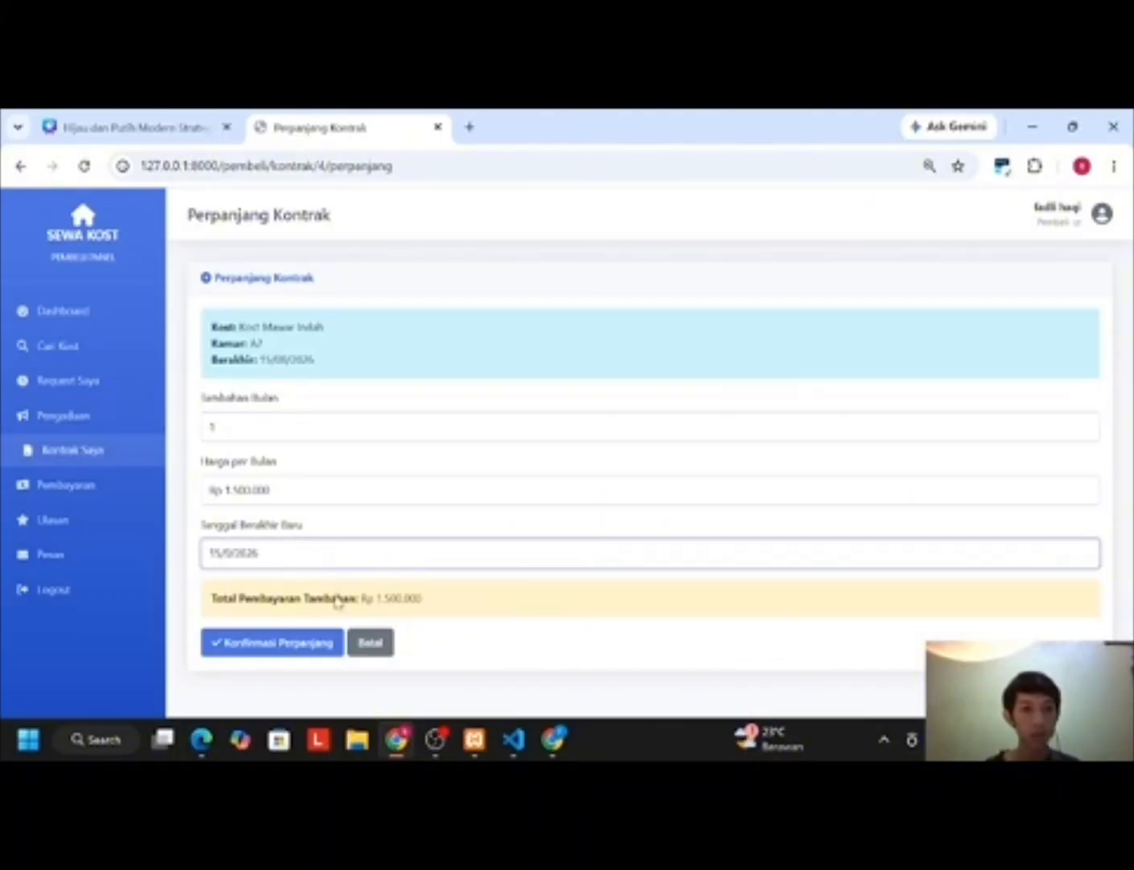
{"action": "left_click", "coordinate": [299, 645]}
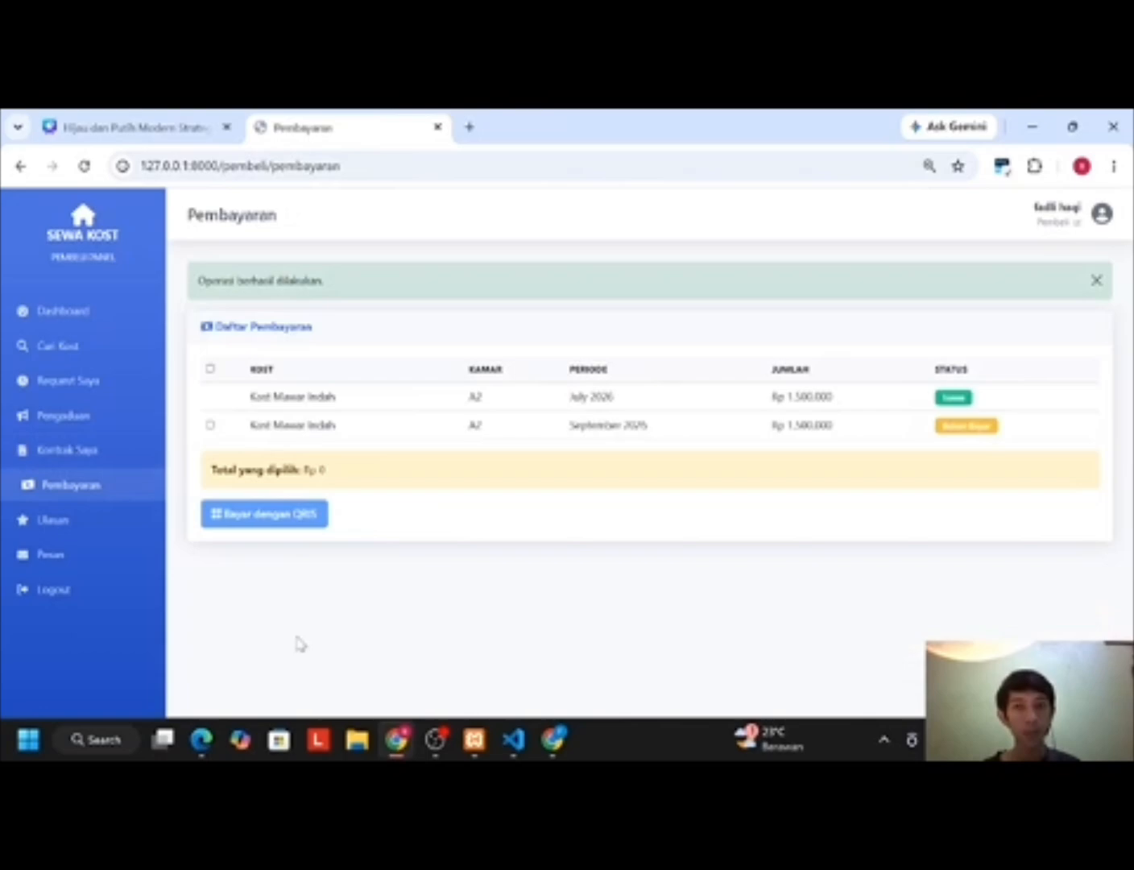
Step: Pay the September 2026 bill via QRIS with the interior-design proof image, then switch to the owner
{"action": "left_click", "coordinate": [210, 426]}
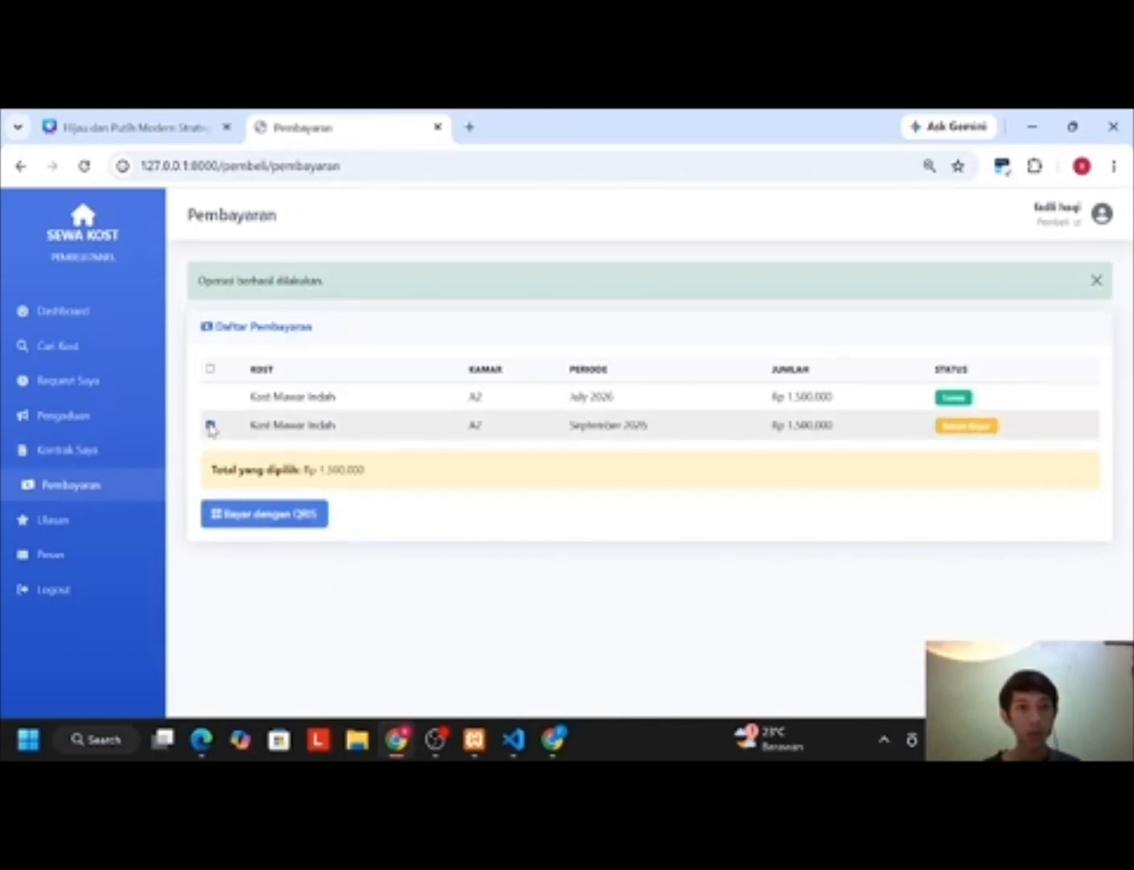
{"action": "left_click", "coordinate": [261, 517]}
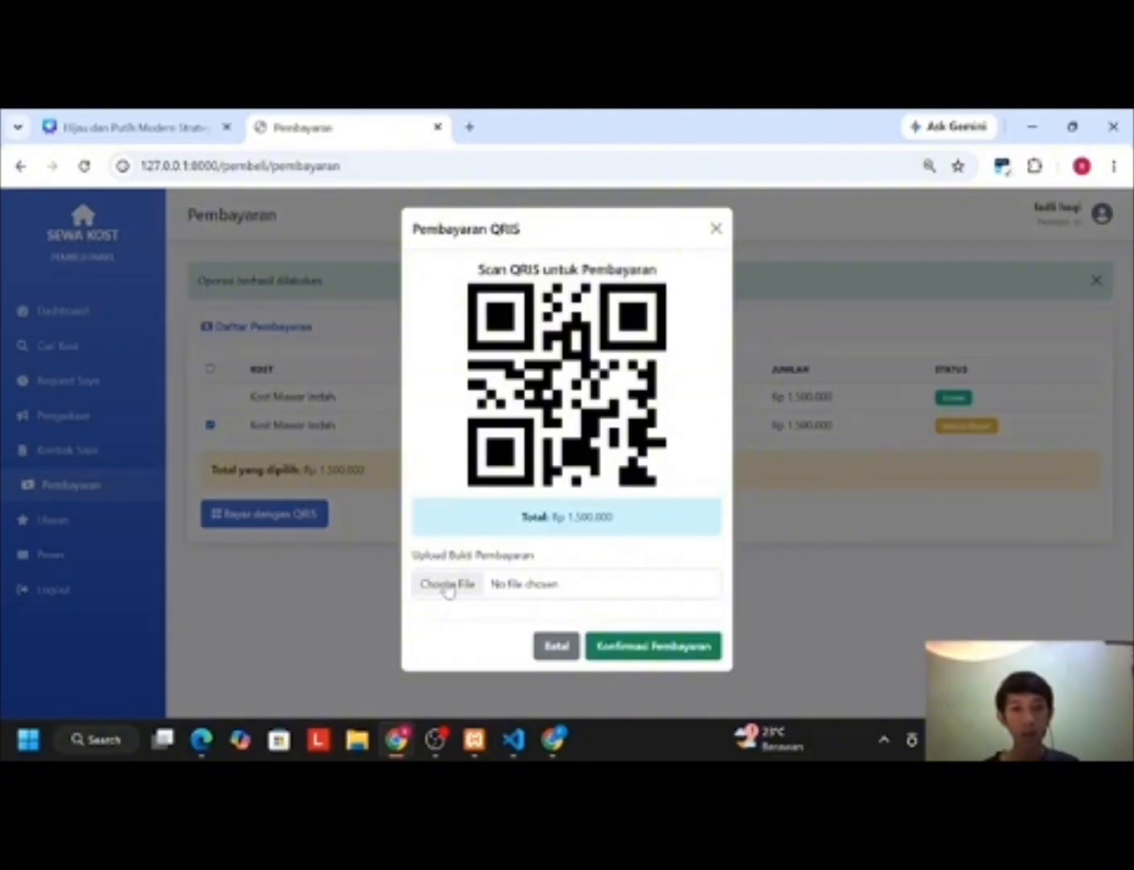
{"action": "left_click", "coordinate": [447, 586]}
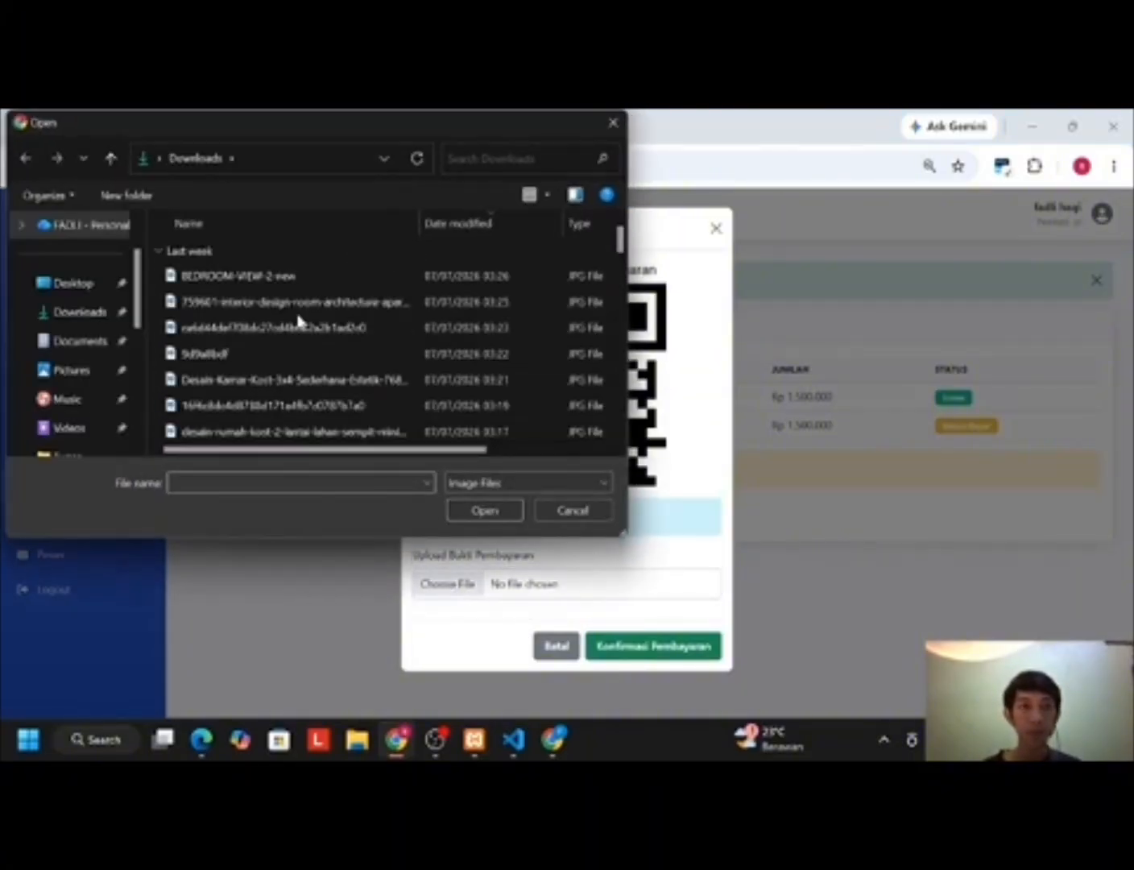
{"action": "left_click", "coordinate": [298, 304]}
{"action": "left_click", "coordinate": [480, 510]}
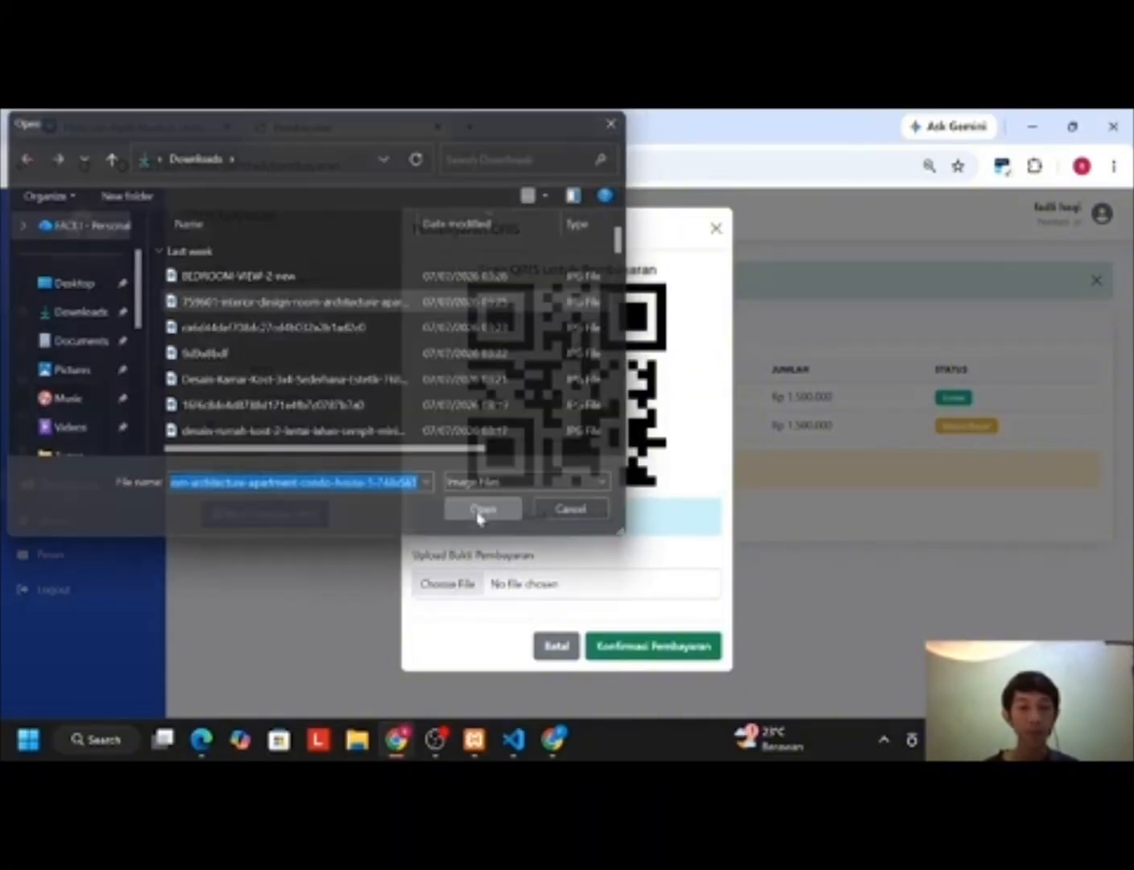
{"action": "left_click", "coordinate": [649, 653]}
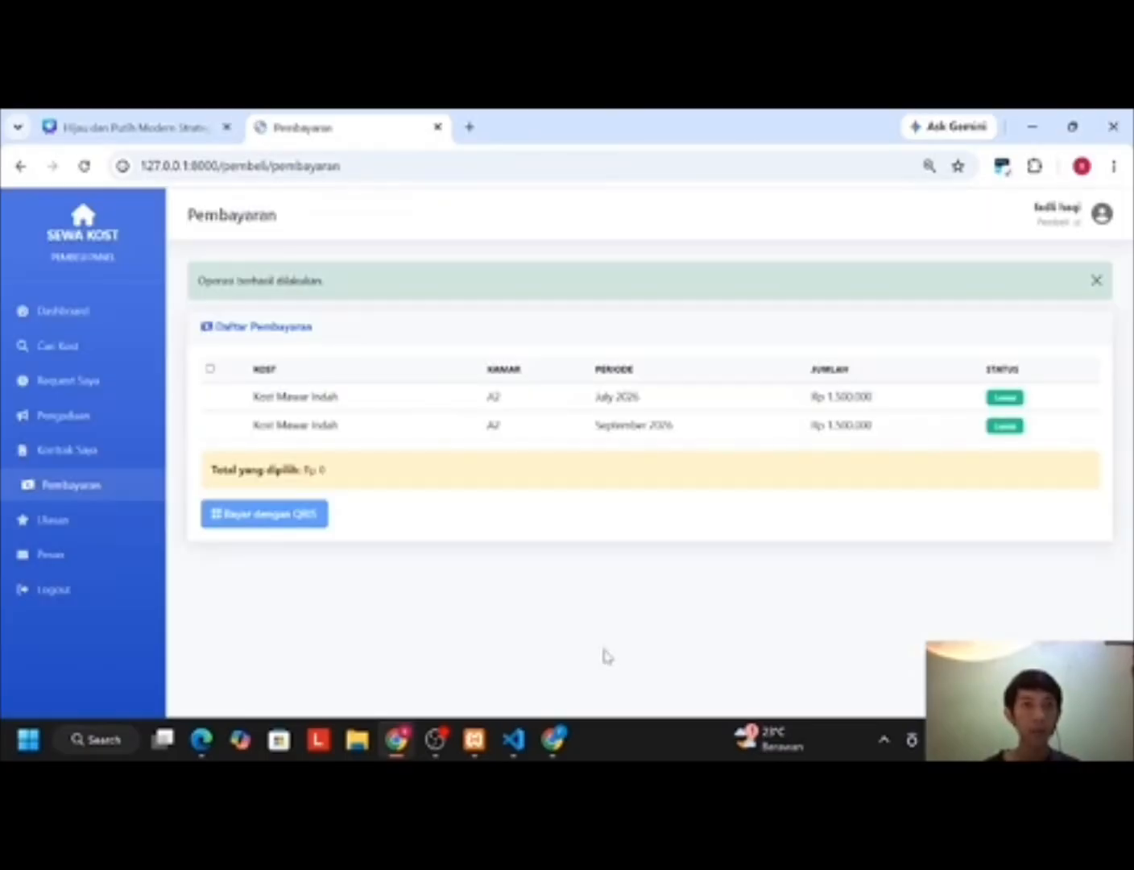
{"action": "left_click", "coordinate": [202, 739]}
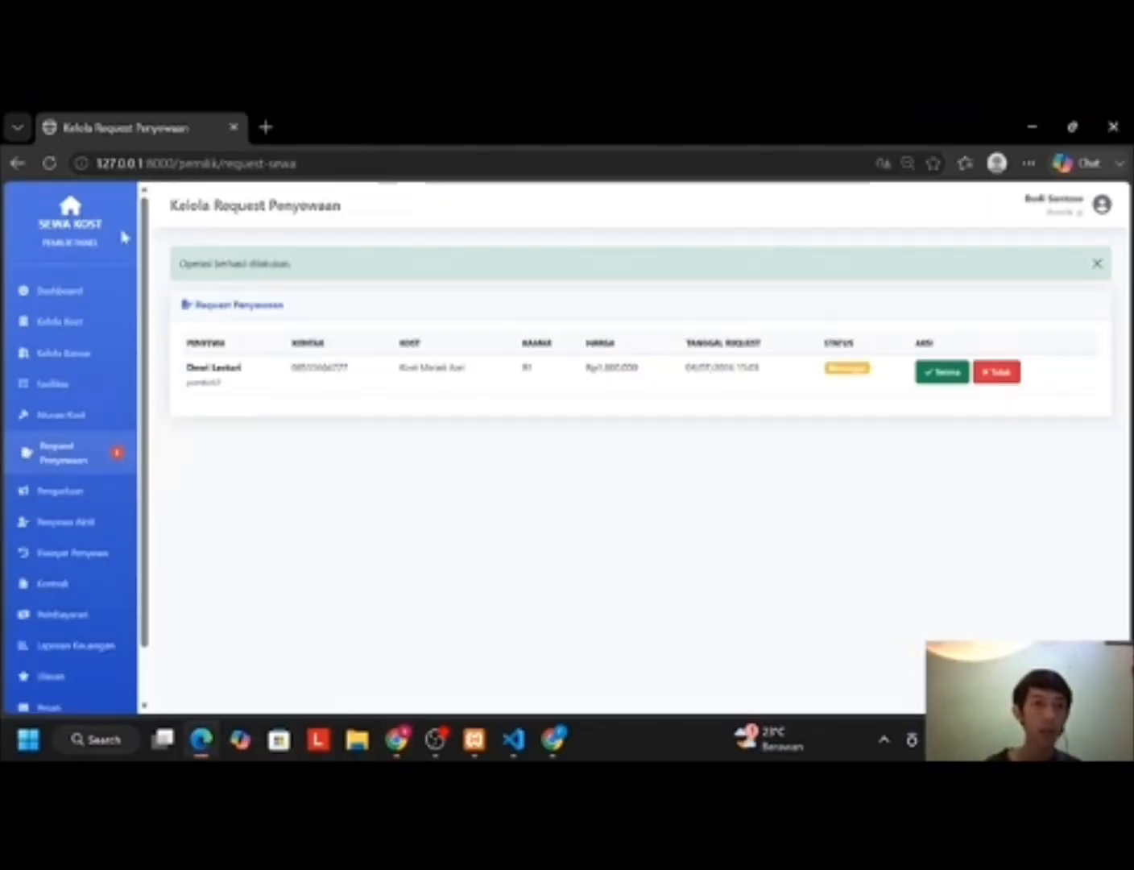
Step: Check the September 2026 payment proof in the owner's Pembayaran list, then return to the tenant
{"action": "left_click", "coordinate": [51, 164]}
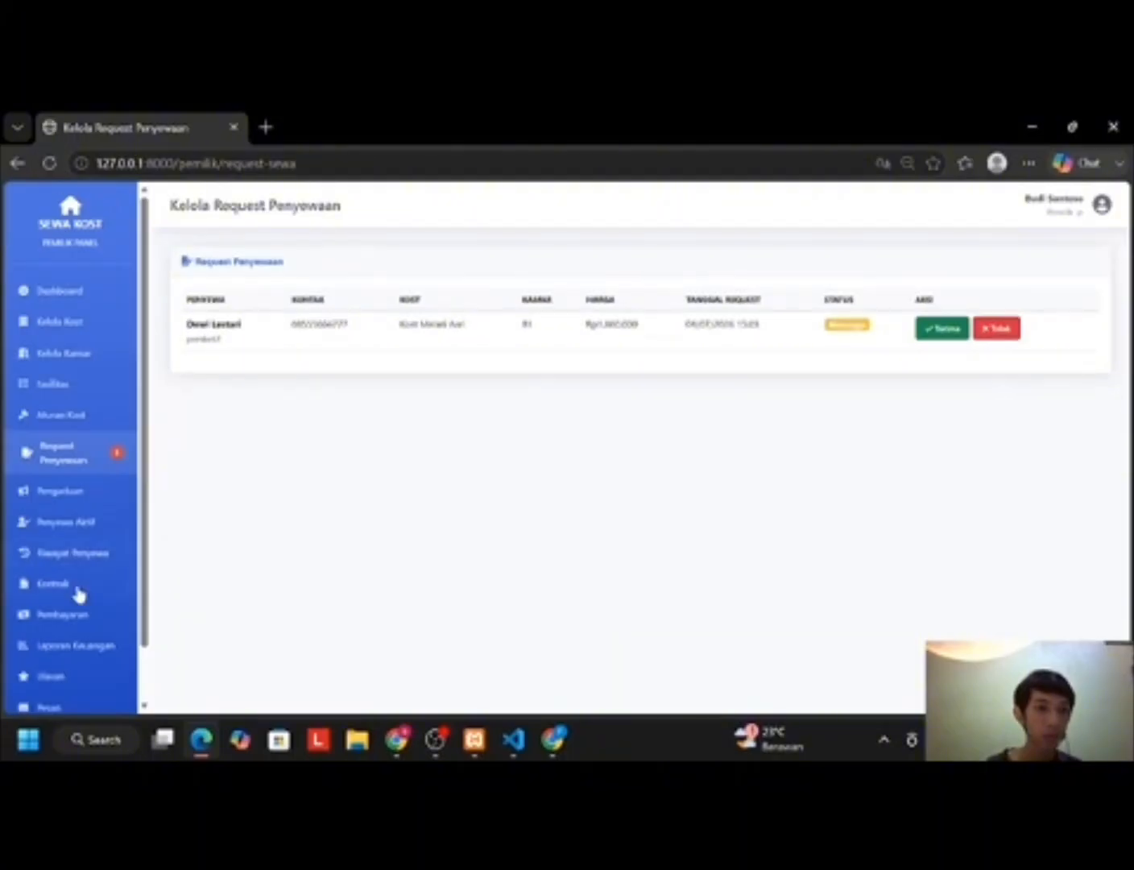
{"action": "scroll", "coordinate": [76, 598], "scroll_direction": "down", "scroll_amount": 2}
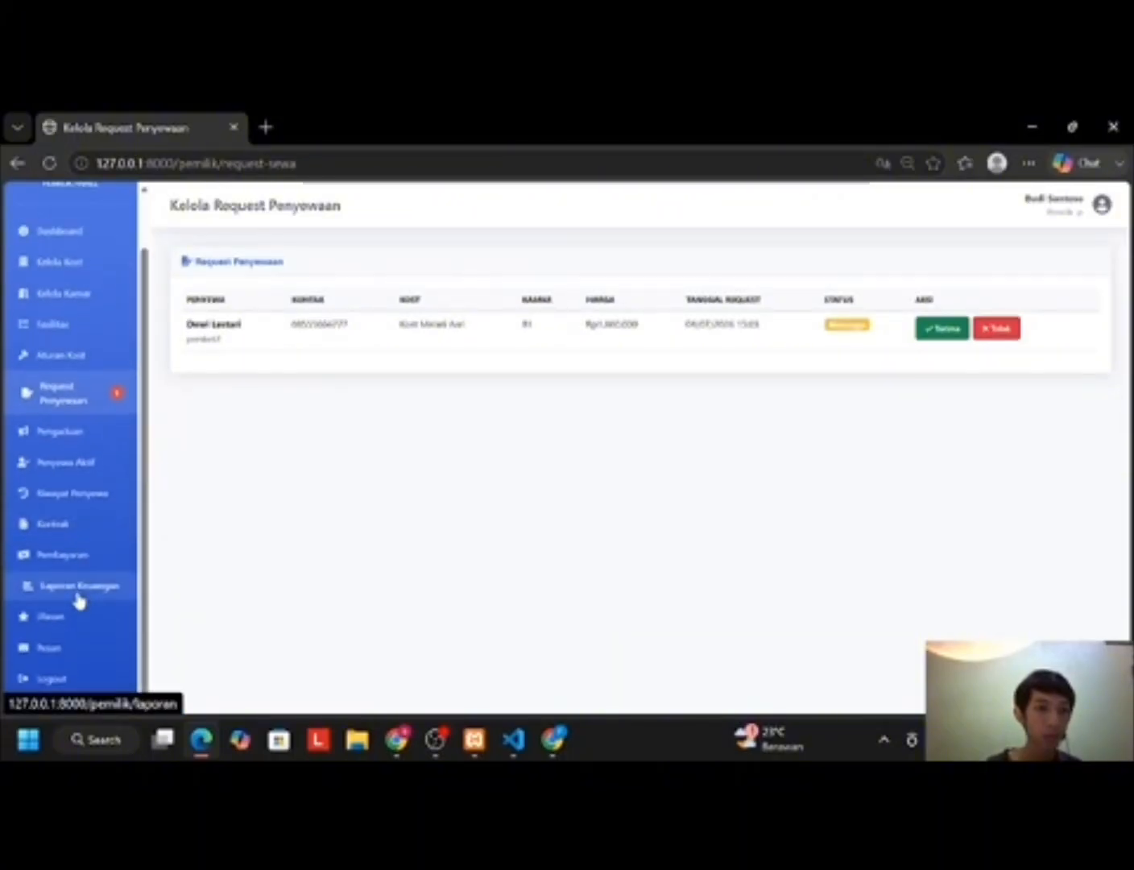
{"action": "left_click", "coordinate": [68, 572]}
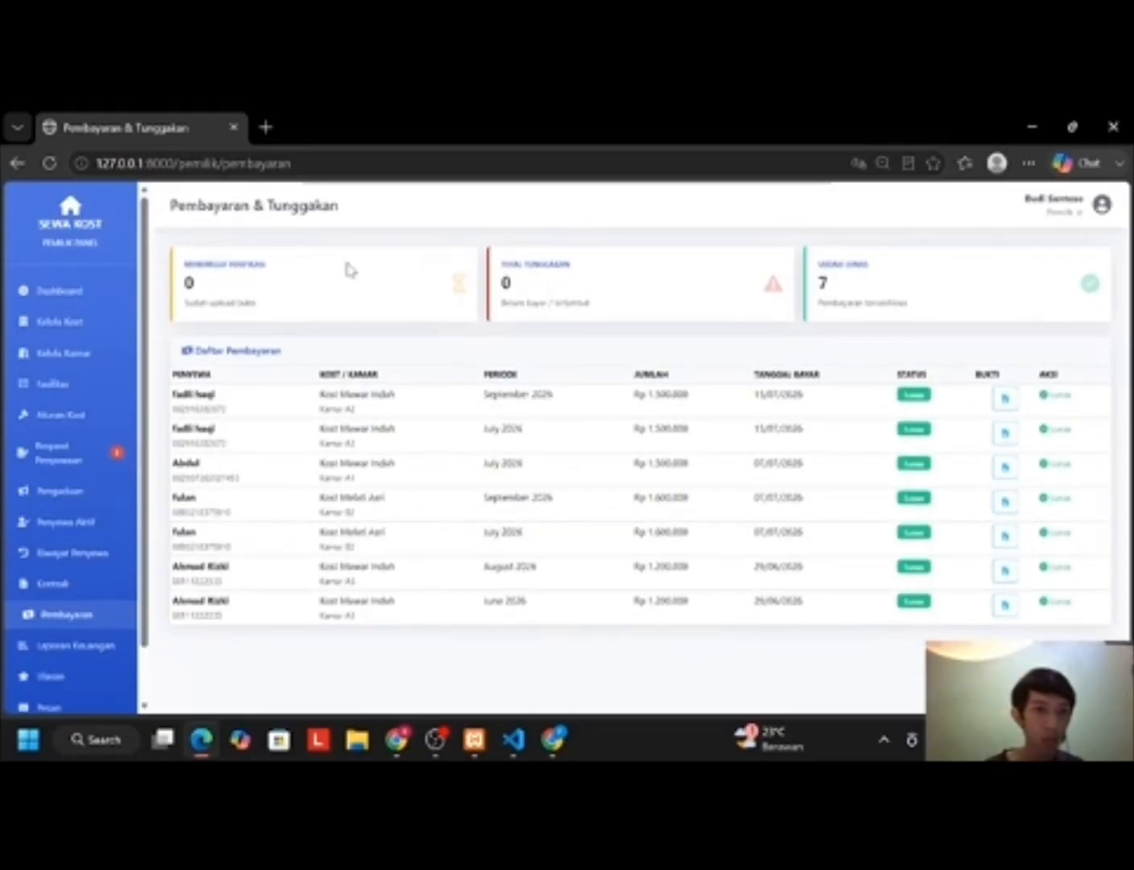
{"action": "left_click", "coordinate": [1005, 400]}
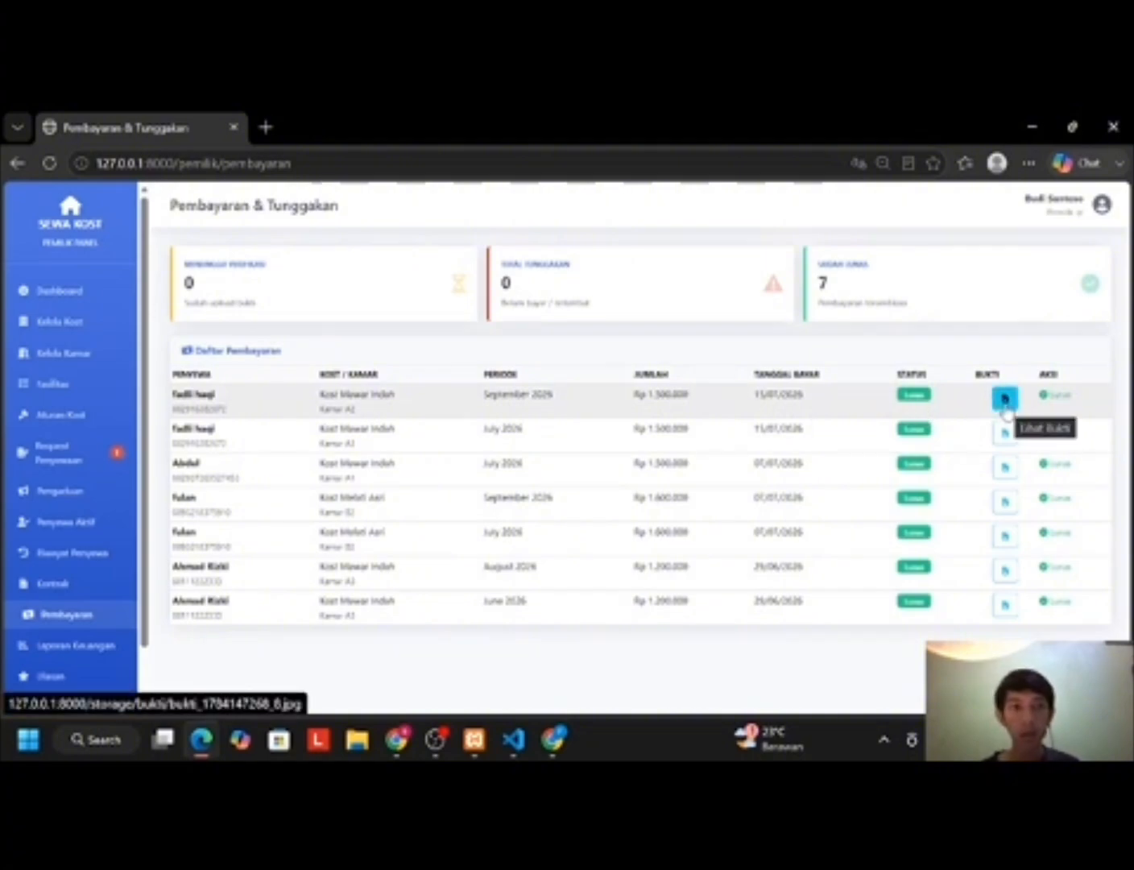
{"action": "left_click", "coordinate": [1004, 402]}
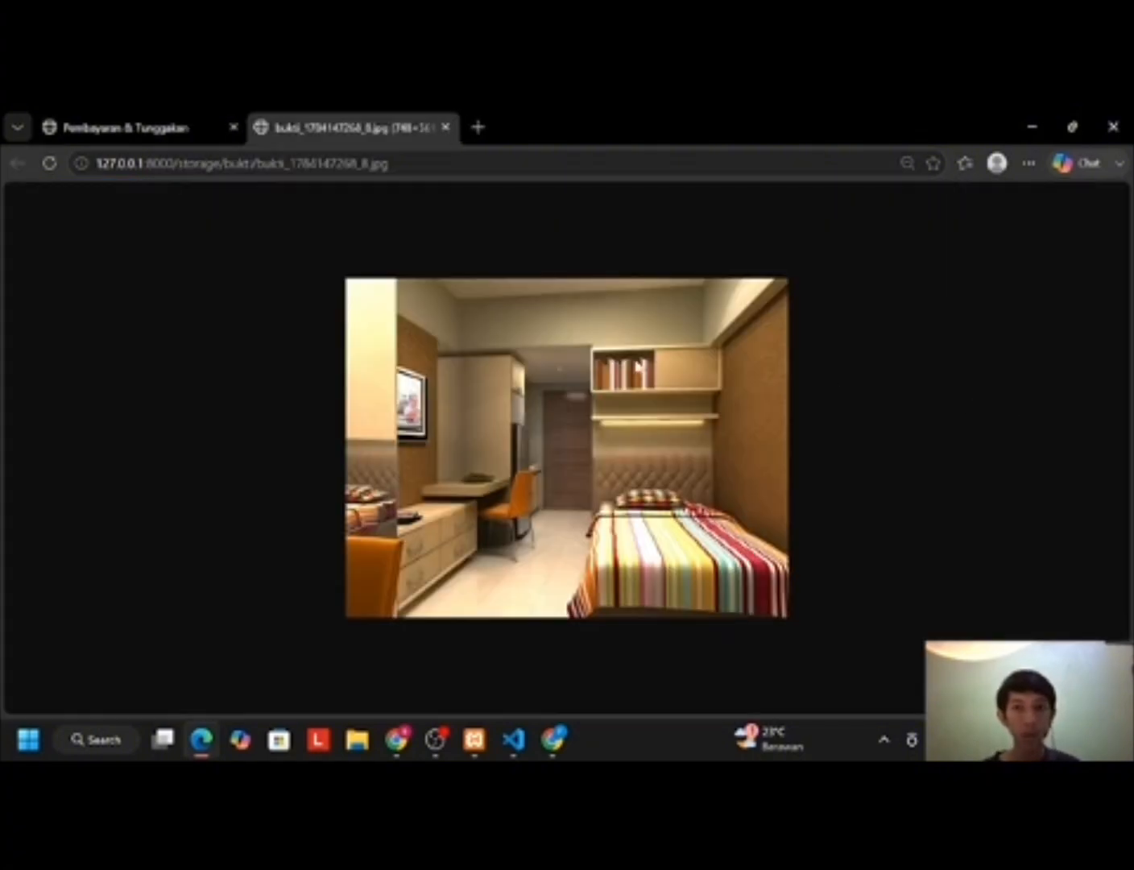
{"action": "left_click", "coordinate": [450, 127]}
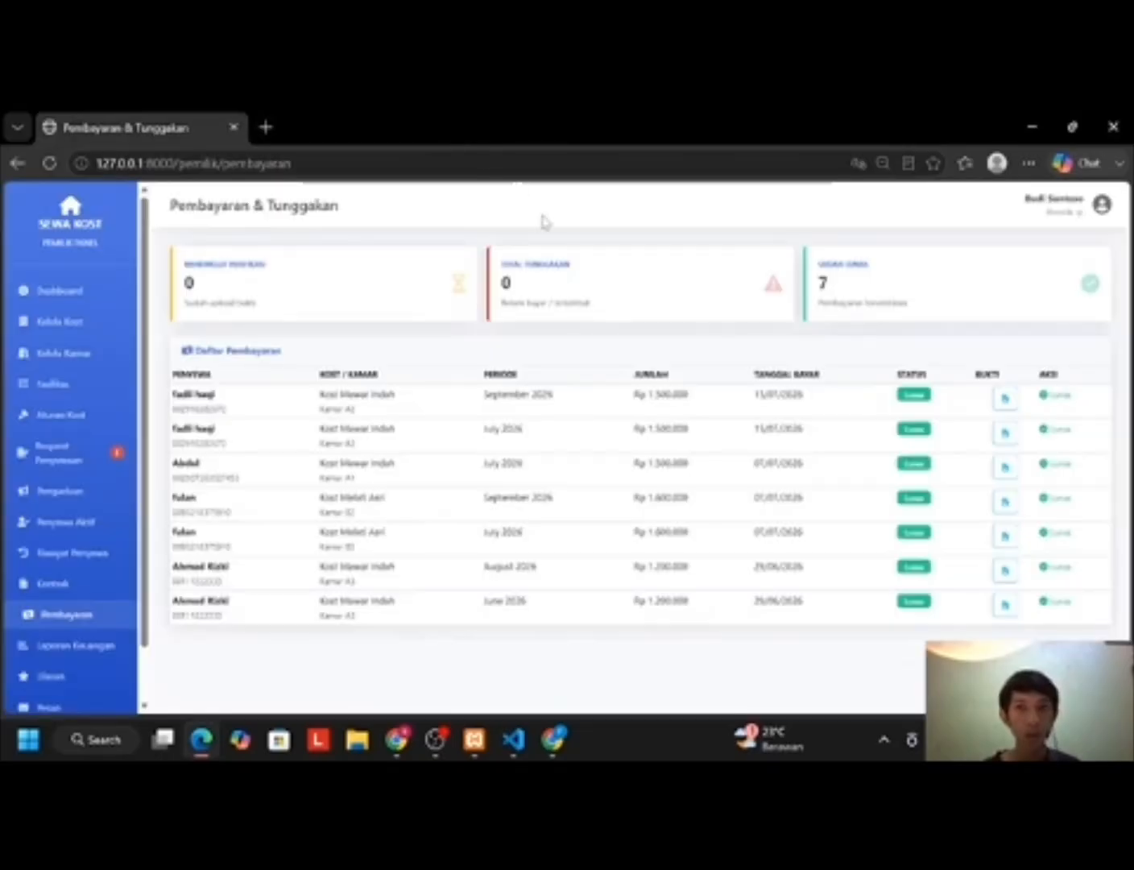
{"action": "left_click", "coordinate": [407, 746]}
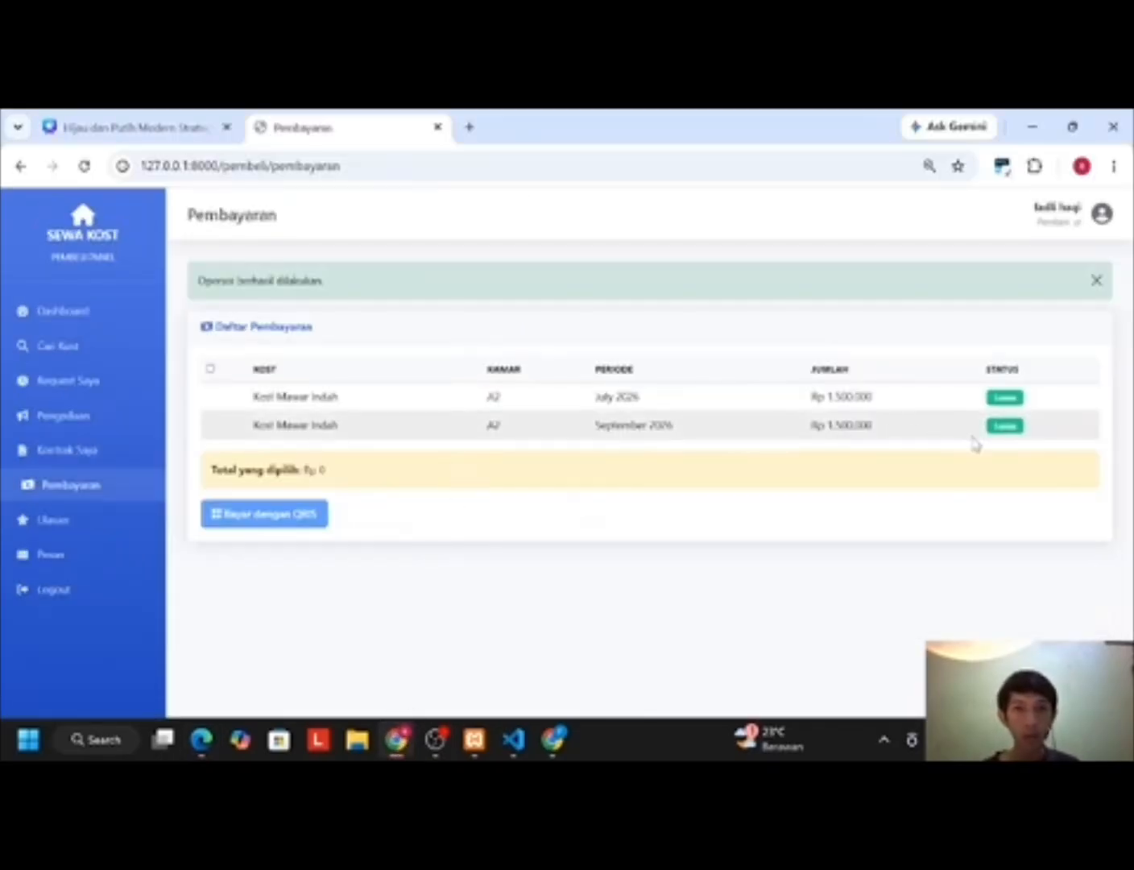
Step: Rate Kost Mawar Indah 5 stars with the comment 'kostnya bagus' and submit it
{"action": "left_click", "coordinate": [68, 533]}
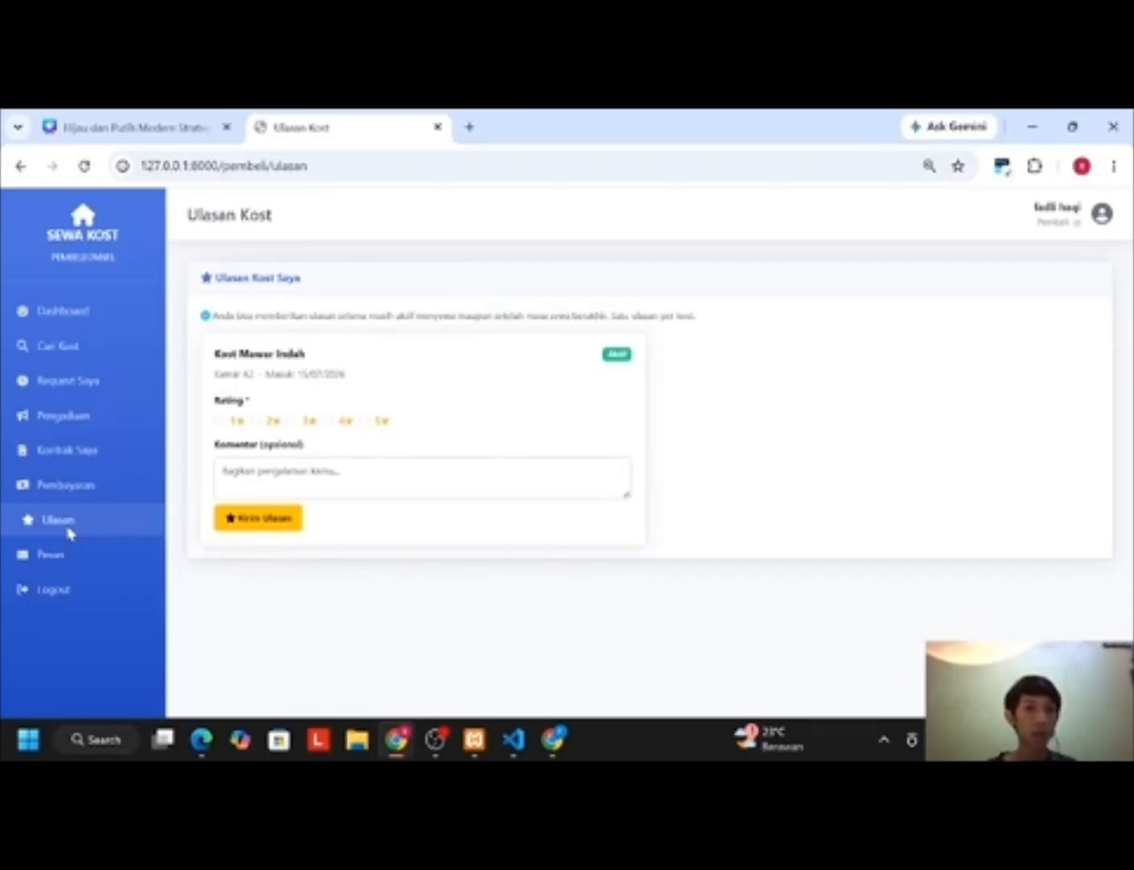
{"action": "left_click", "coordinate": [365, 421]}
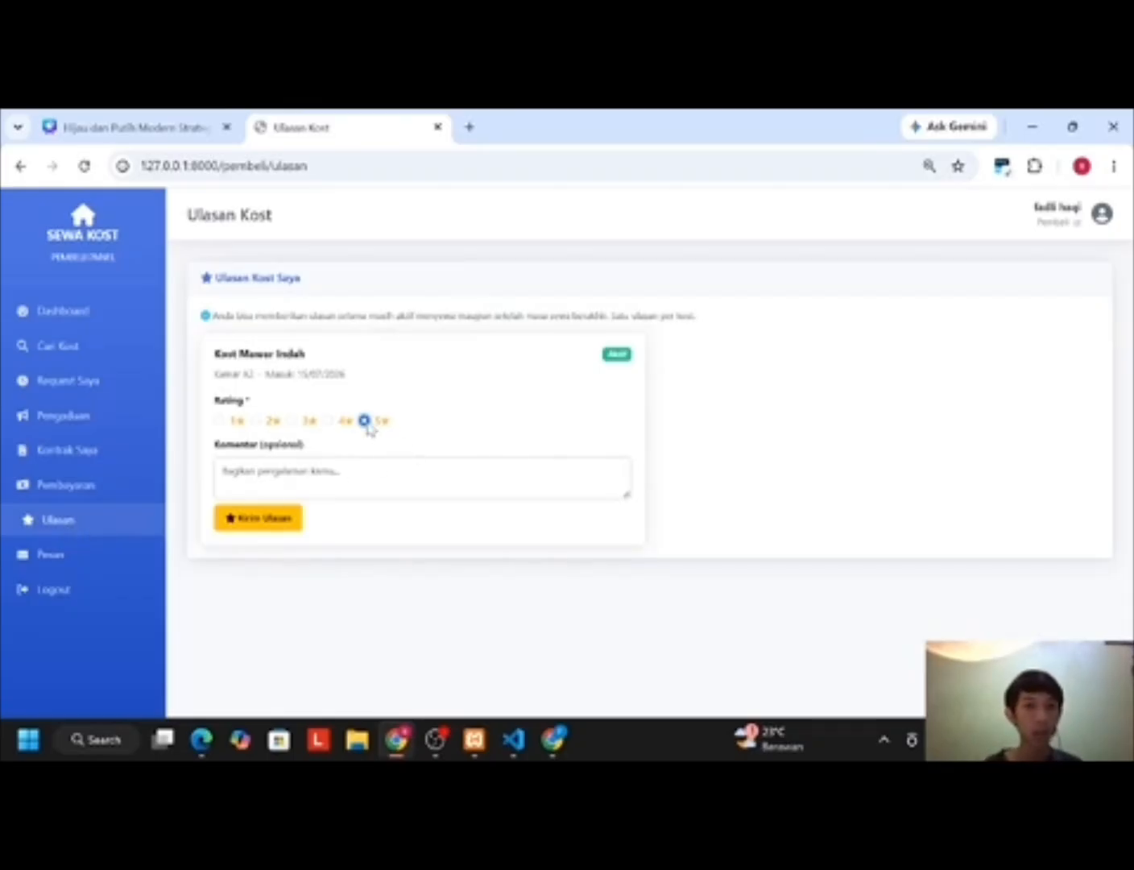
{"action": "left_click", "coordinate": [333, 471]}
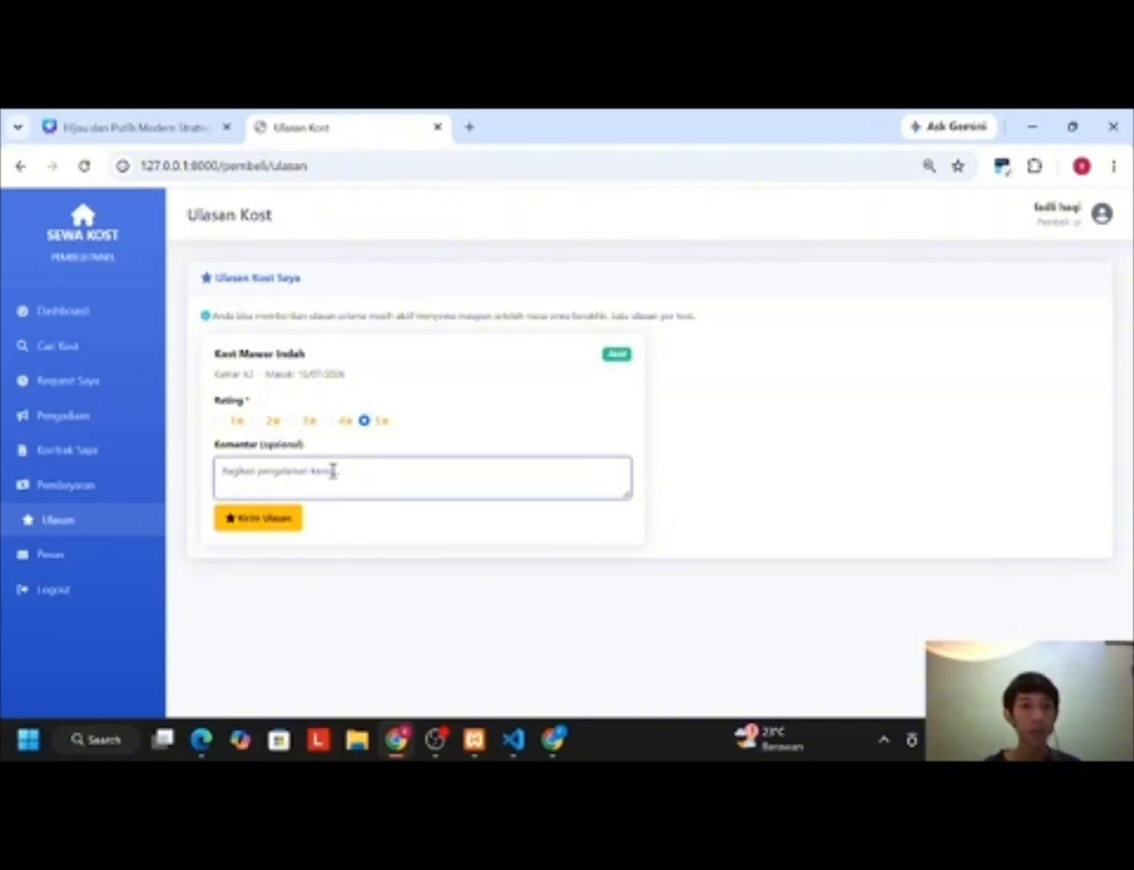
{"action": "type", "text": "K"}
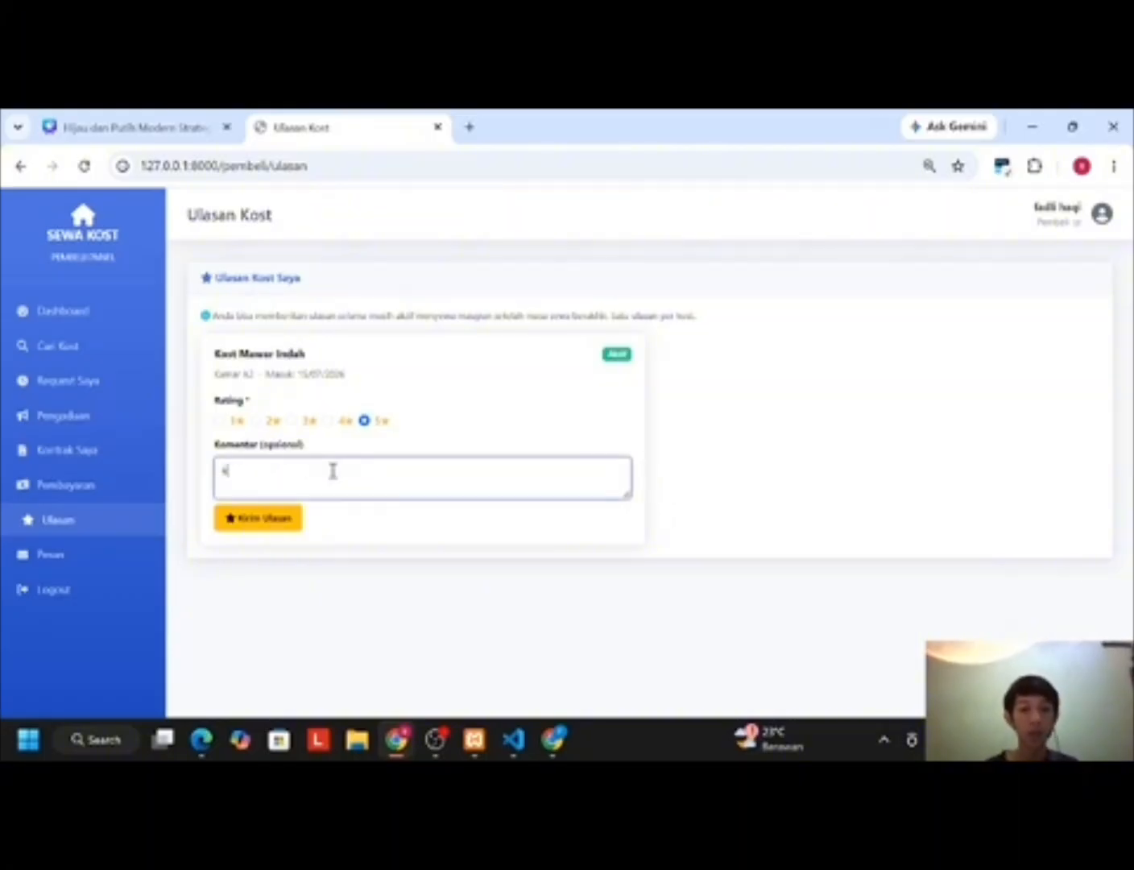
{"action": "type", "text": "ostnya bagus"}
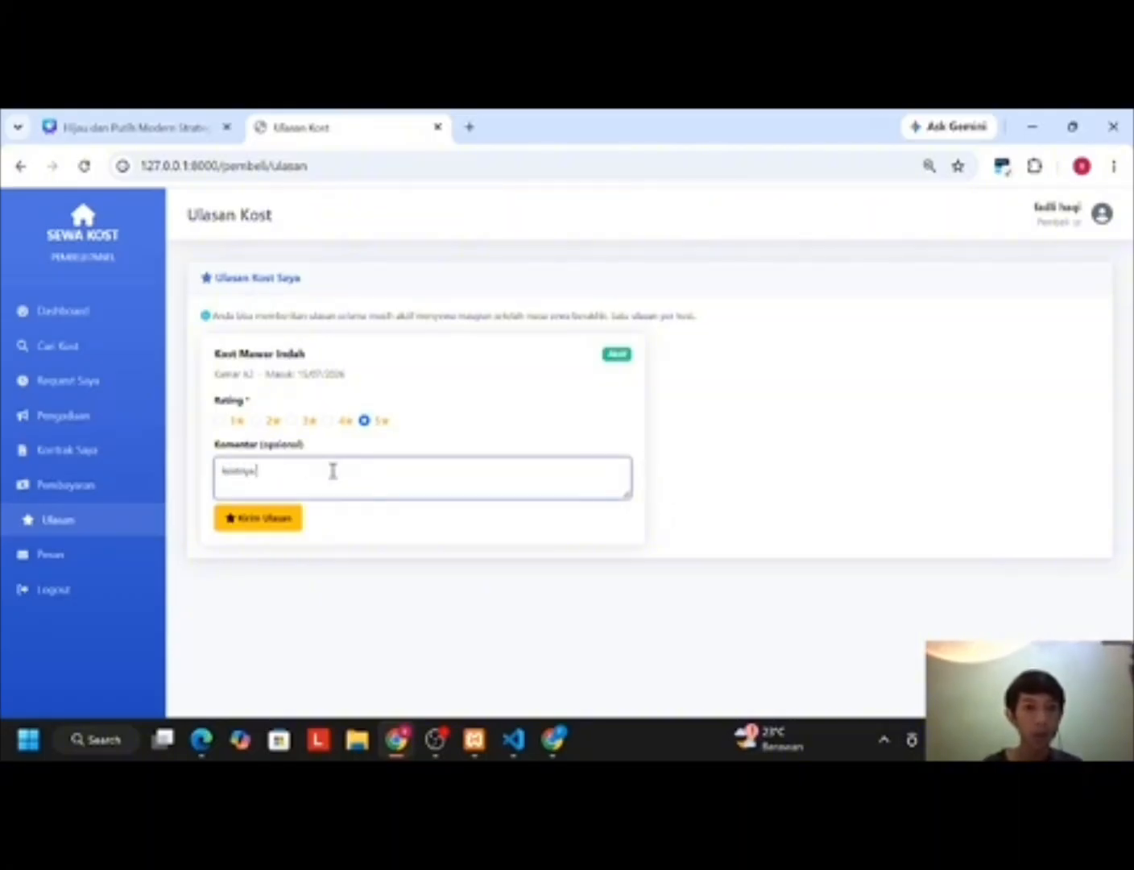
{"action": "left_click", "coordinate": [273, 517]}
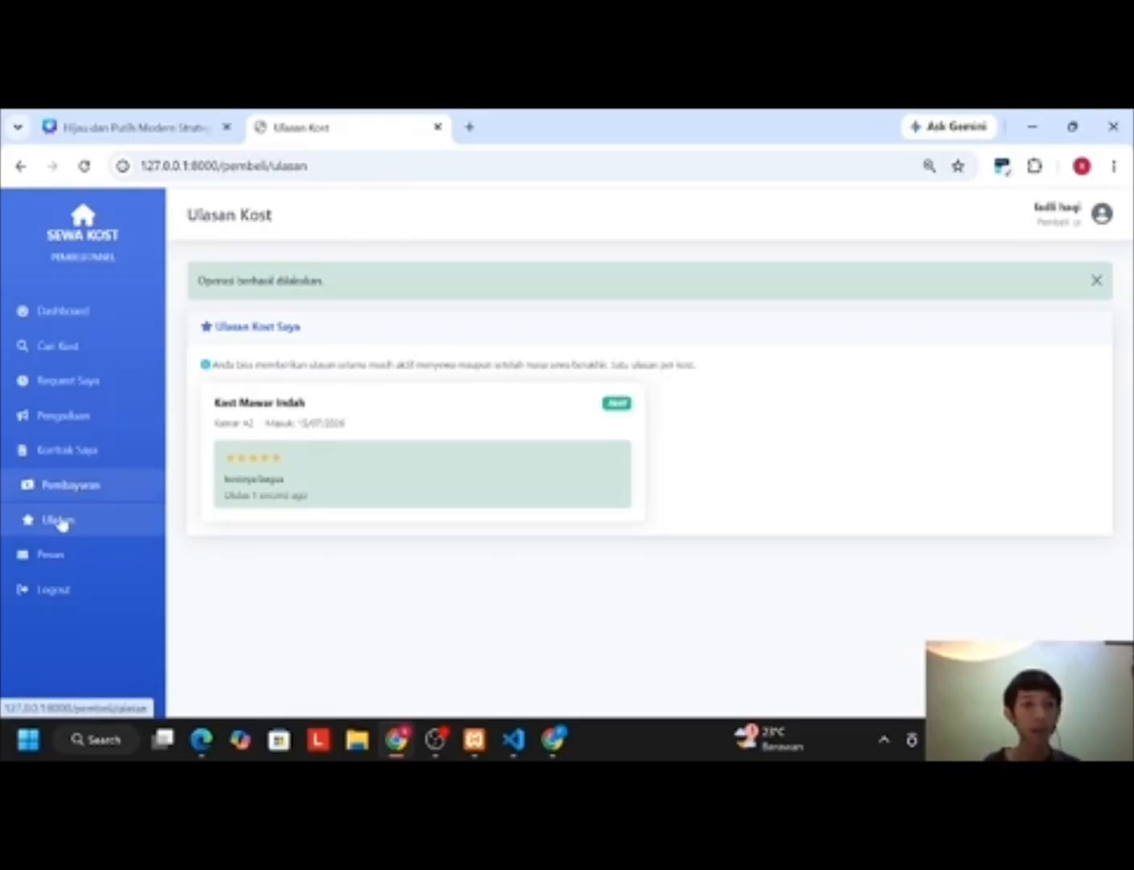
Step: Start a message to the kost owner in Pesan, then switch to the empty Pengaduan Saya page
{"action": "left_click", "coordinate": [62, 561]}
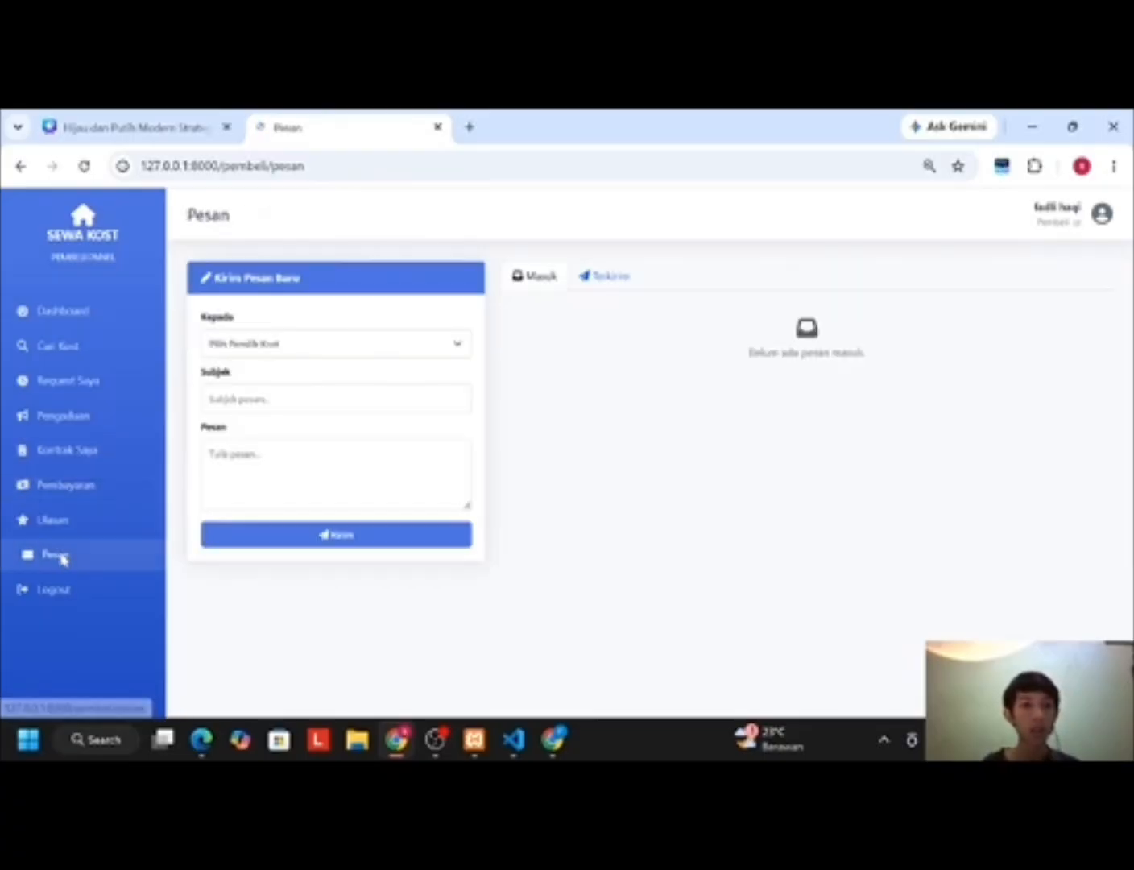
{"action": "left_click", "coordinate": [410, 354]}
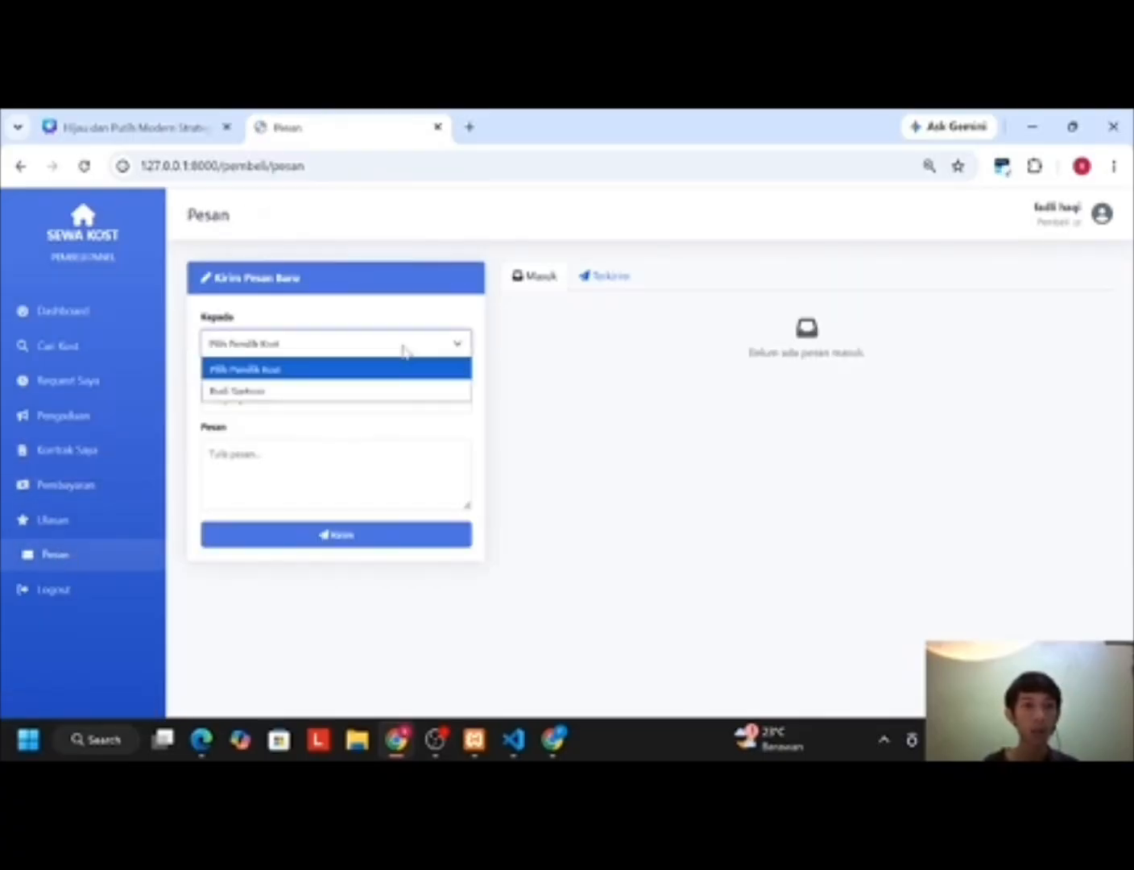
{"action": "left_click", "coordinate": [325, 391]}
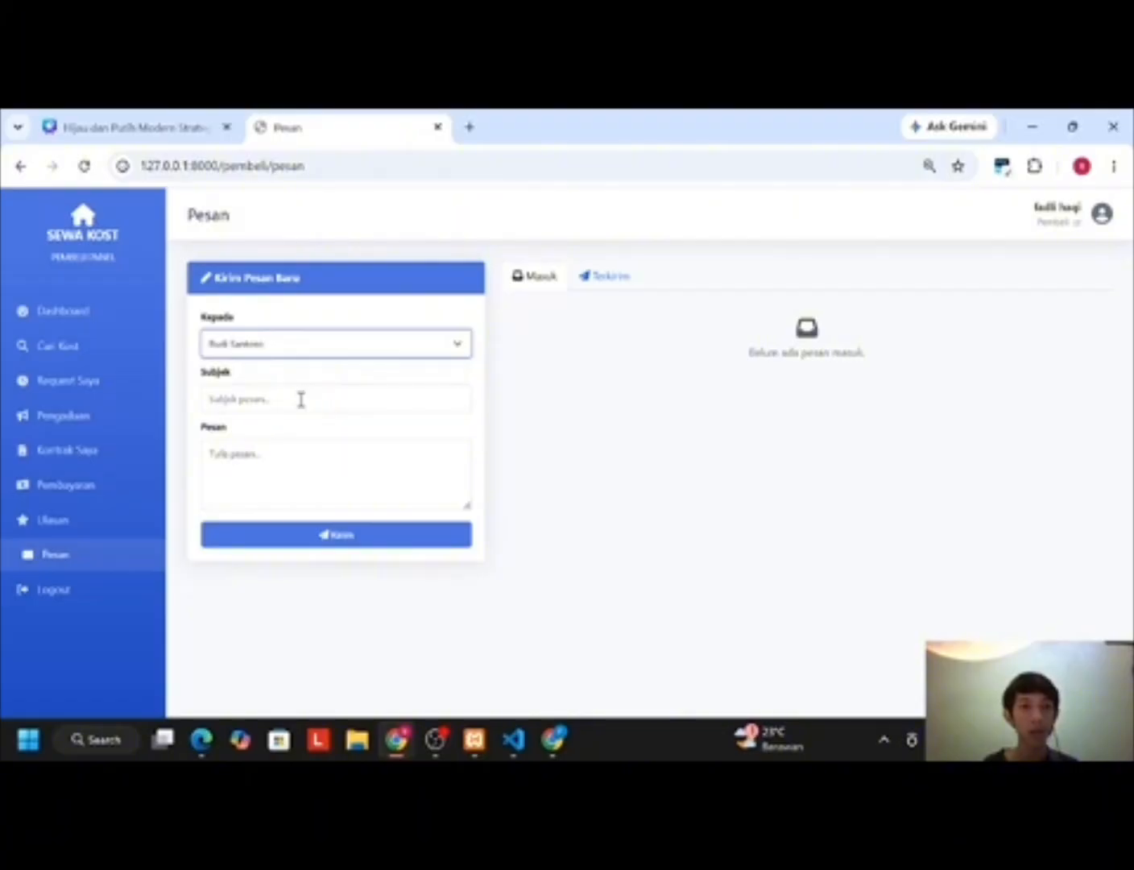
{"action": "left_click", "coordinate": [301, 399]}
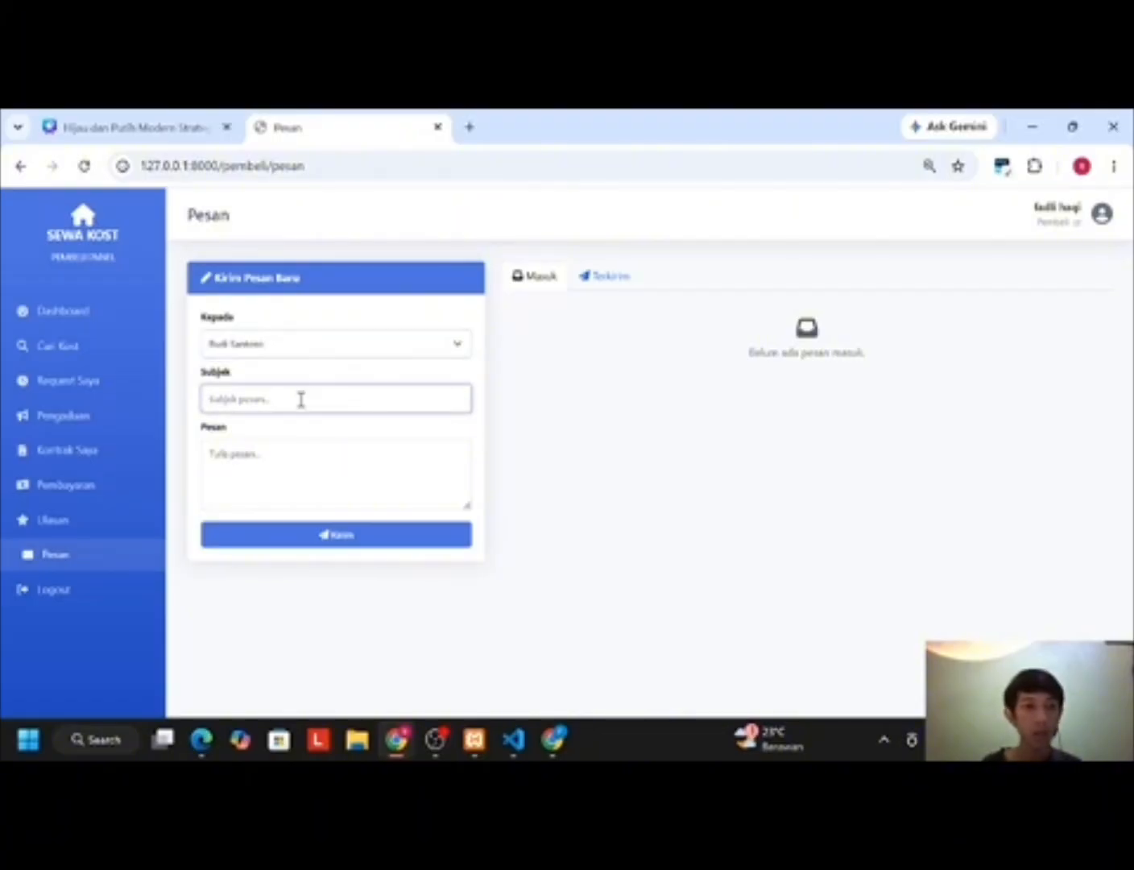
{"action": "left_click", "coordinate": [62, 419]}
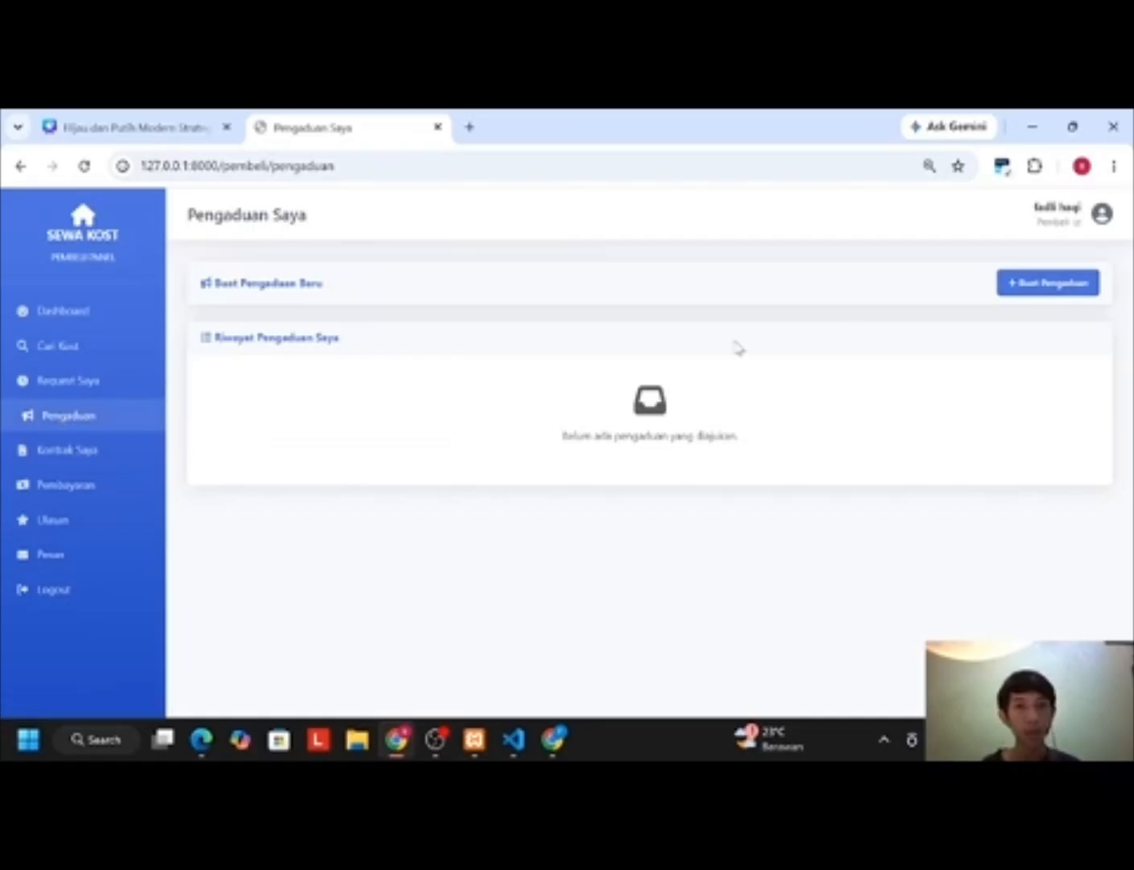
Step: Start a new Fasilitas Rusak complaint titled 'Ac tidak dingin'
{"action": "left_click", "coordinate": [1071, 285]}
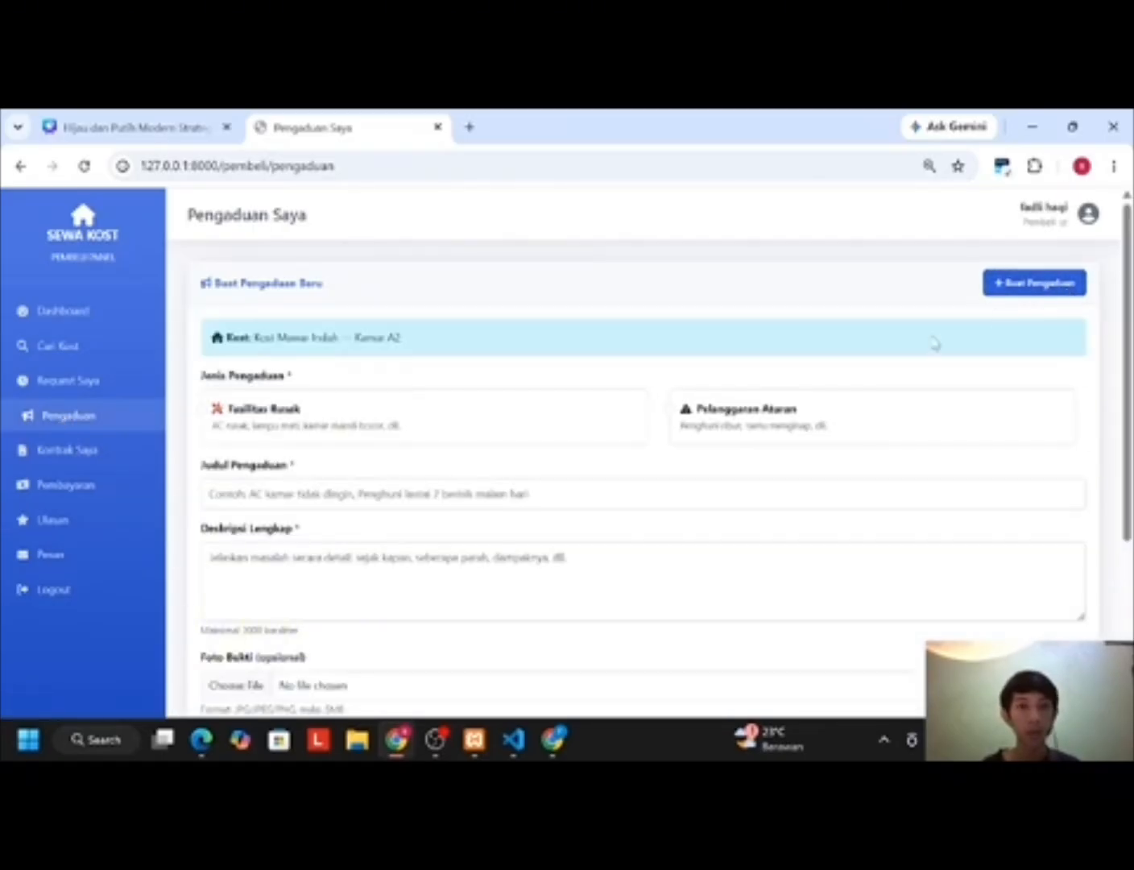
{"action": "scroll", "coordinate": [665, 421], "scroll_direction": "down", "scroll_amount": 1}
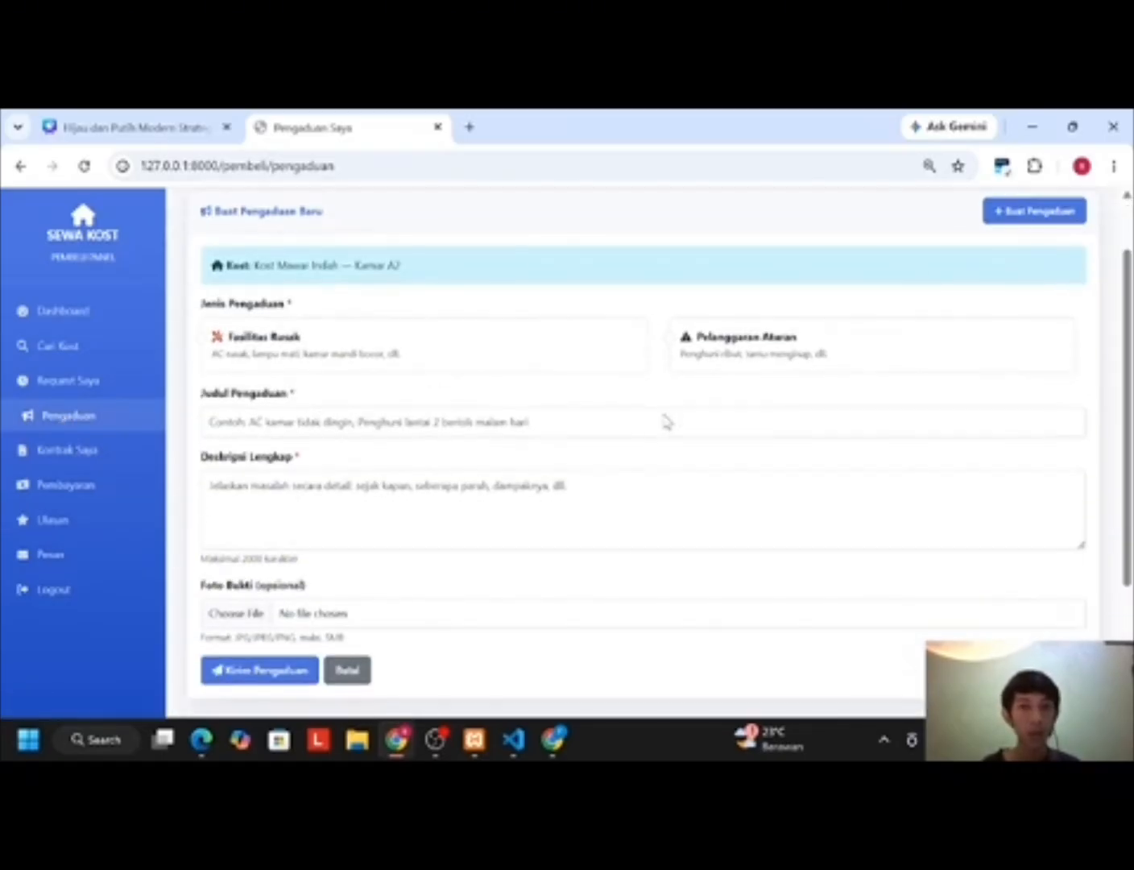
{"action": "scroll", "coordinate": [224, 342], "scroll_direction": "down", "scroll_amount": 1}
{"action": "left_click", "coordinate": [225, 339]}
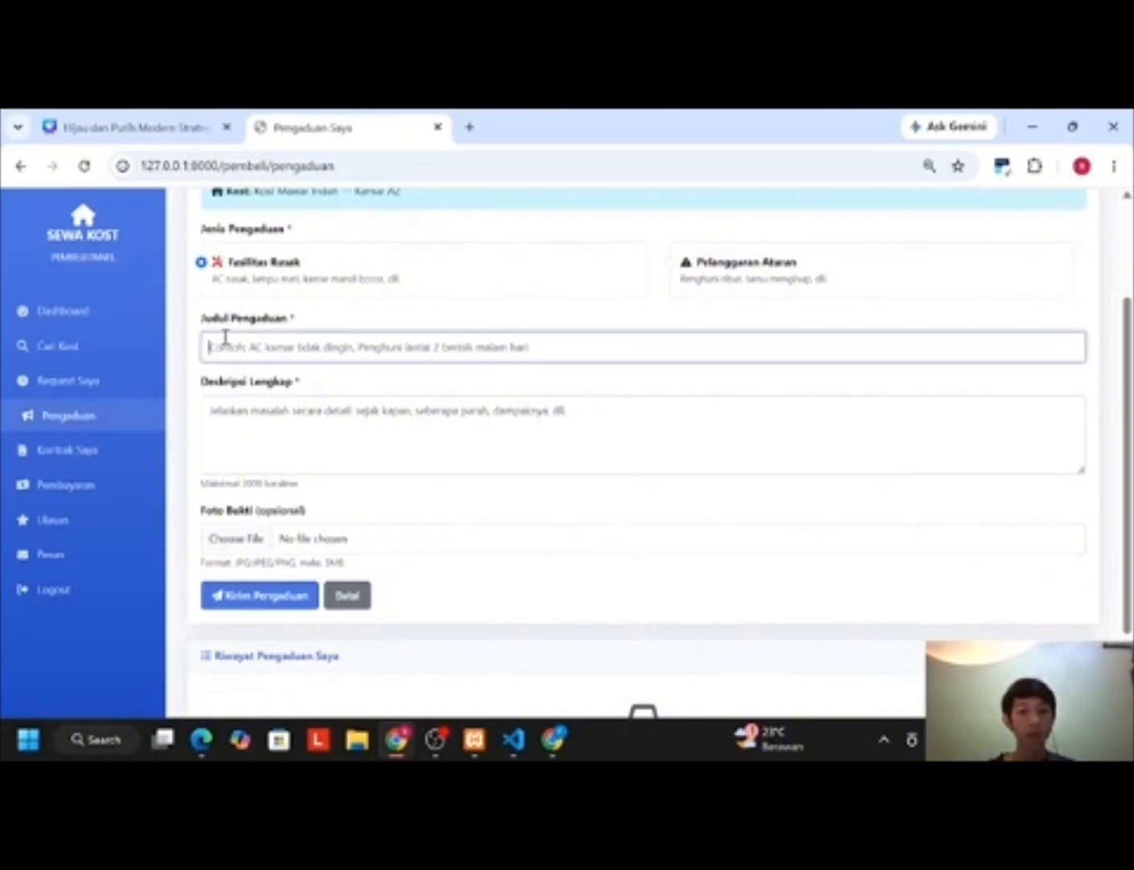
{"action": "type", "text": "Ac tidak dingin"}
Step: Attach the 9d9a8bdf photo, add the description 'ac tidak dingin dari tadi pagi', and submit
{"action": "scroll", "coordinate": [344, 430], "scroll_direction": "down", "scroll_amount": 1}
{"action": "left_click", "coordinate": [236, 456]}
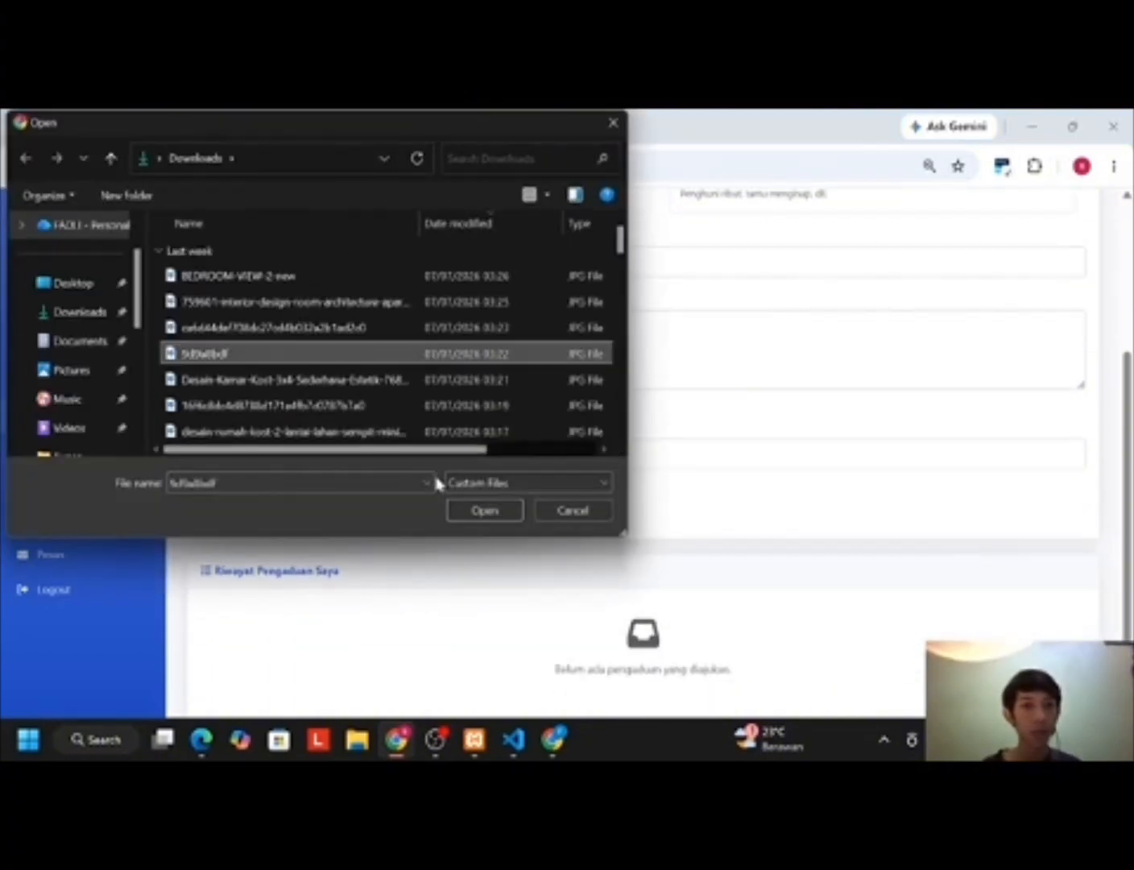
{"action": "left_click", "coordinate": [483, 509]}
{"action": "left_click", "coordinate": [282, 339]}
{"action": "type", "text": "ac tidak dingin dari tadi pagi"}
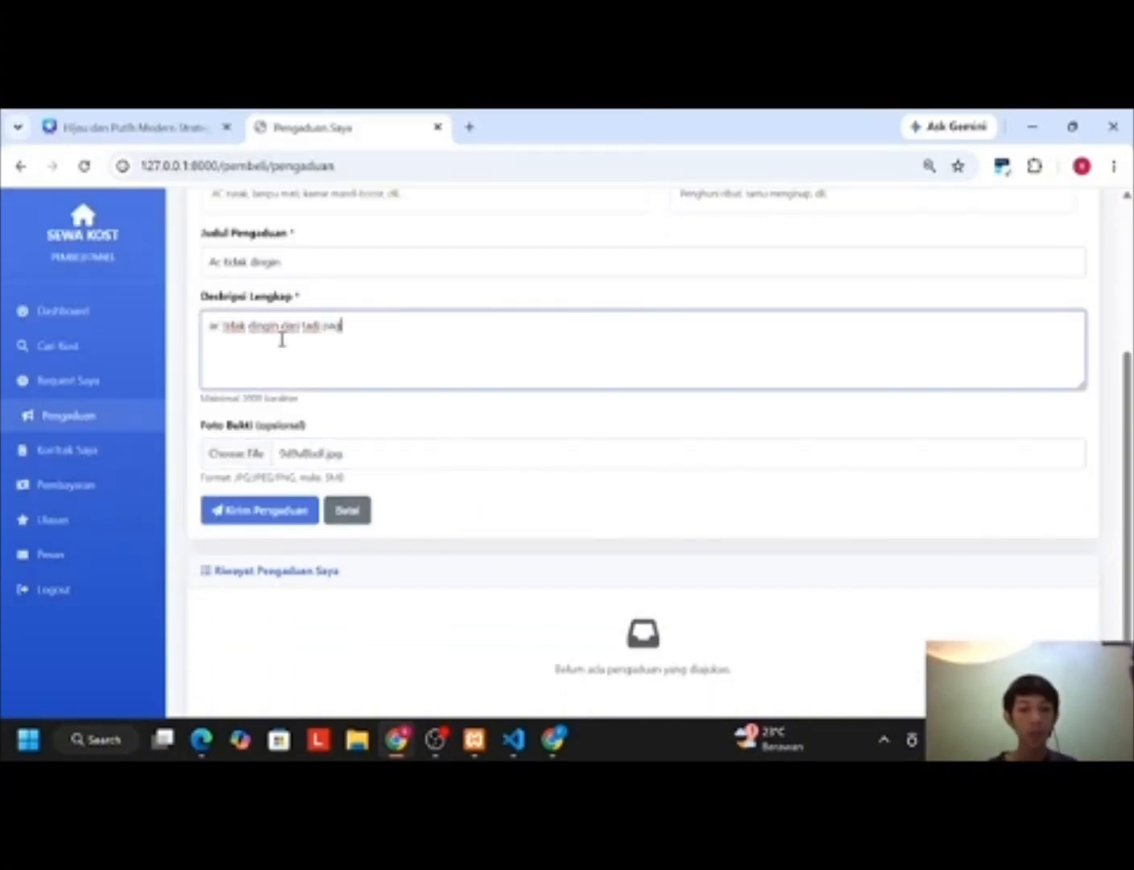
{"action": "scroll", "coordinate": [340, 377], "scroll_direction": "down", "scroll_amount": 1}
{"action": "left_click", "coordinate": [270, 489]}
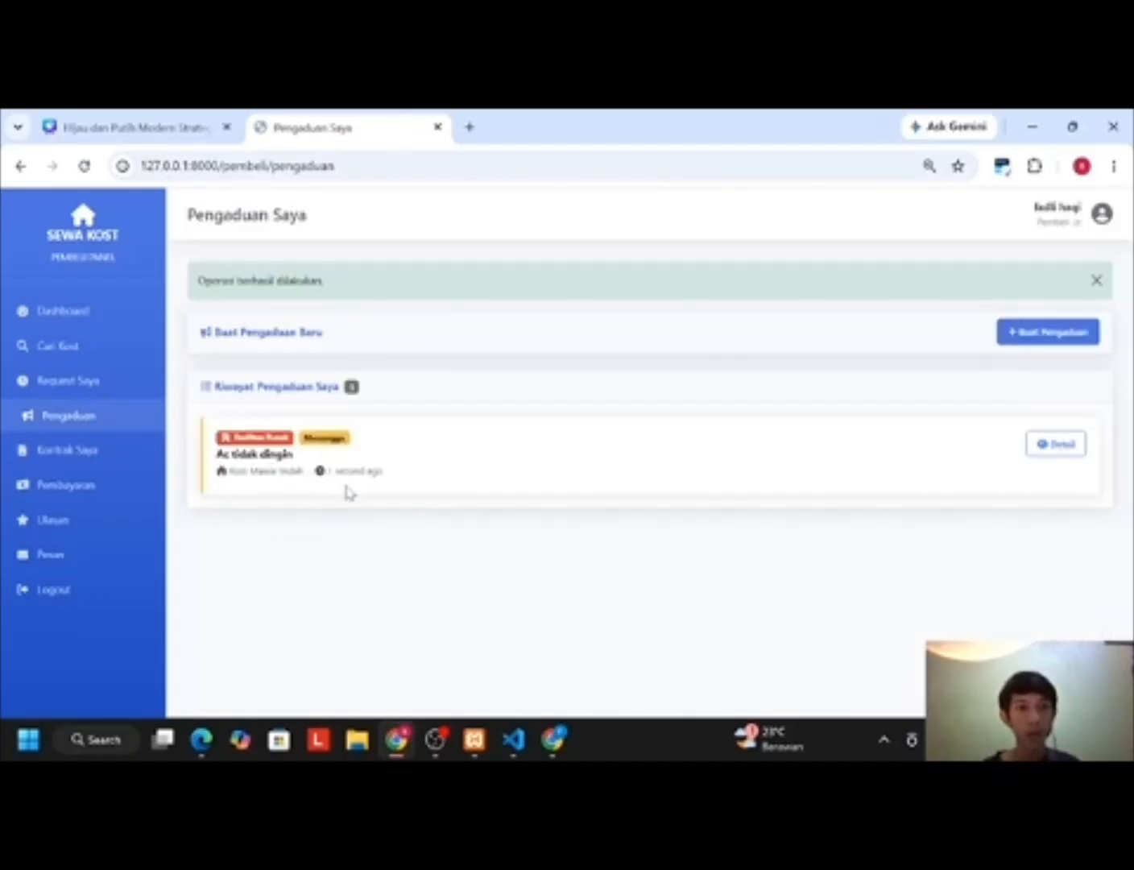
Step: Reload the owner's Edge page and view the new complaint in Pengaduan Penyewa
{"action": "left_click", "coordinate": [201, 741]}
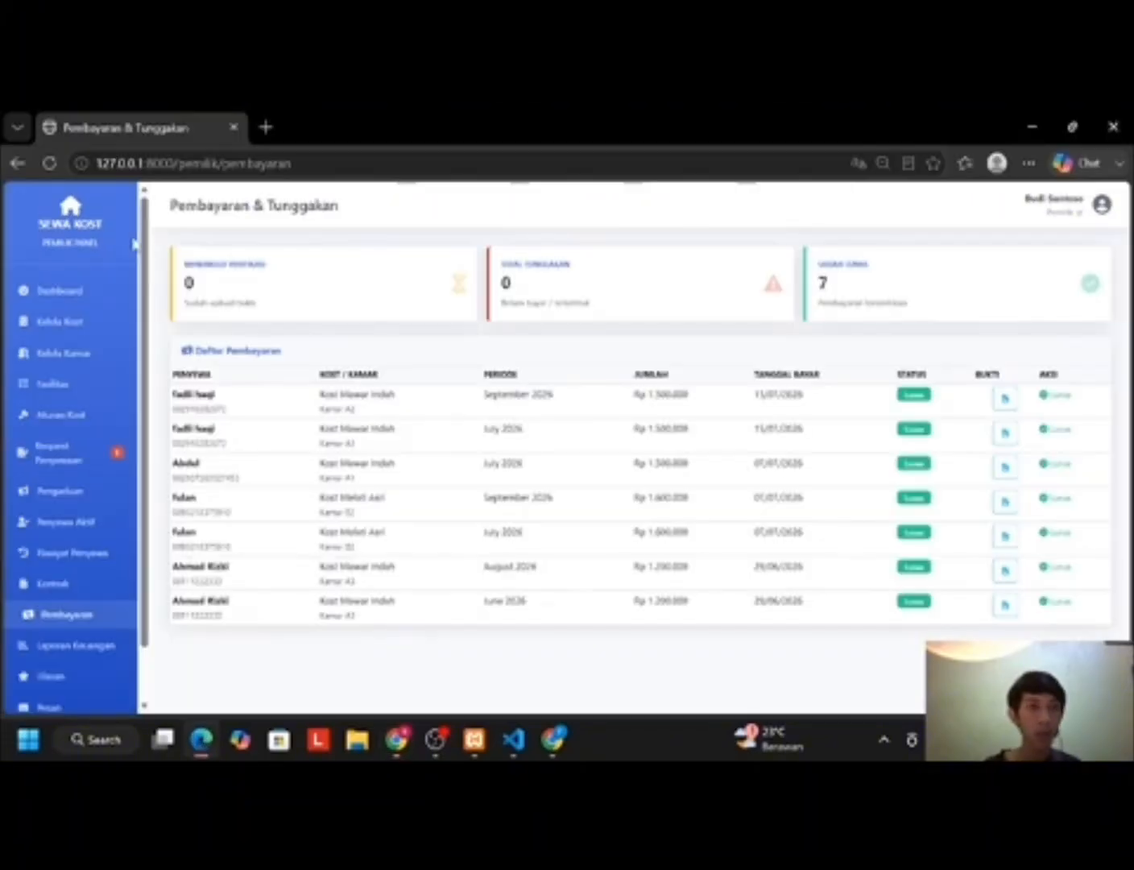
{"action": "left_click", "coordinate": [50, 163]}
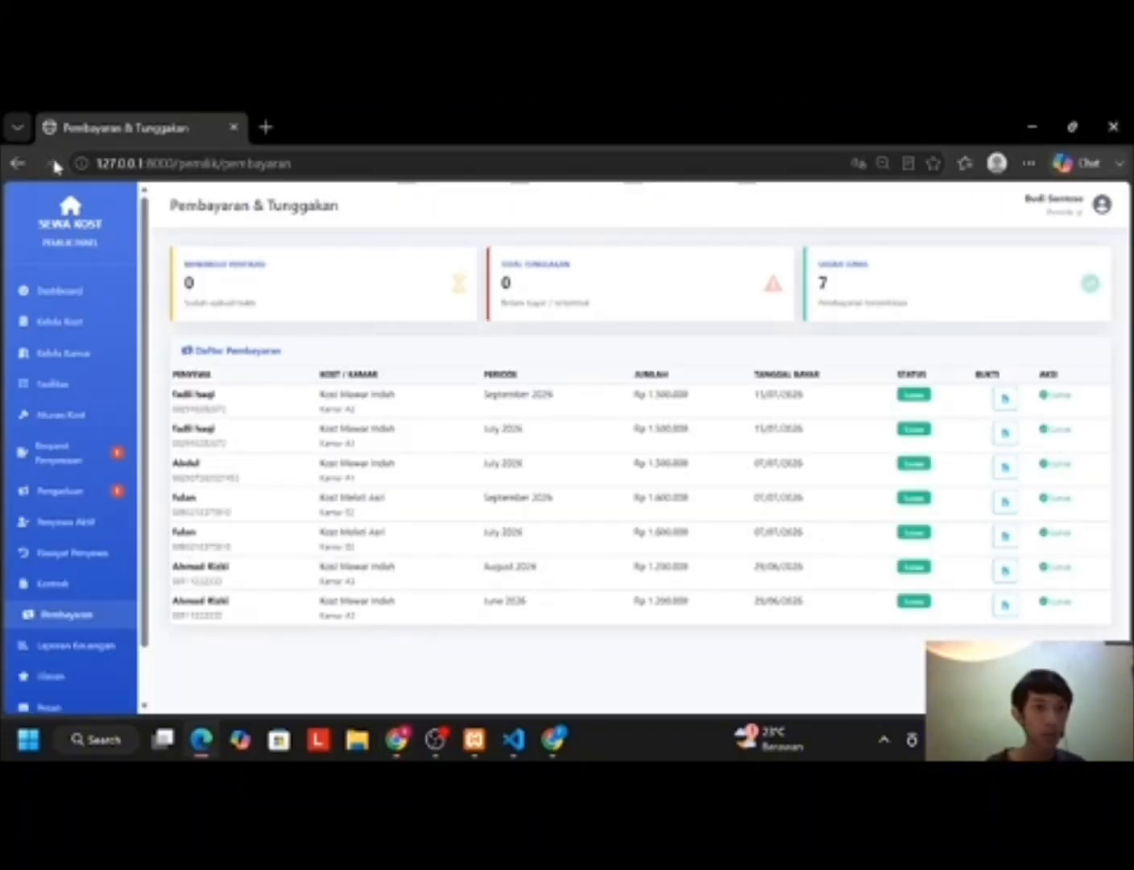
{"action": "left_click", "coordinate": [69, 501]}
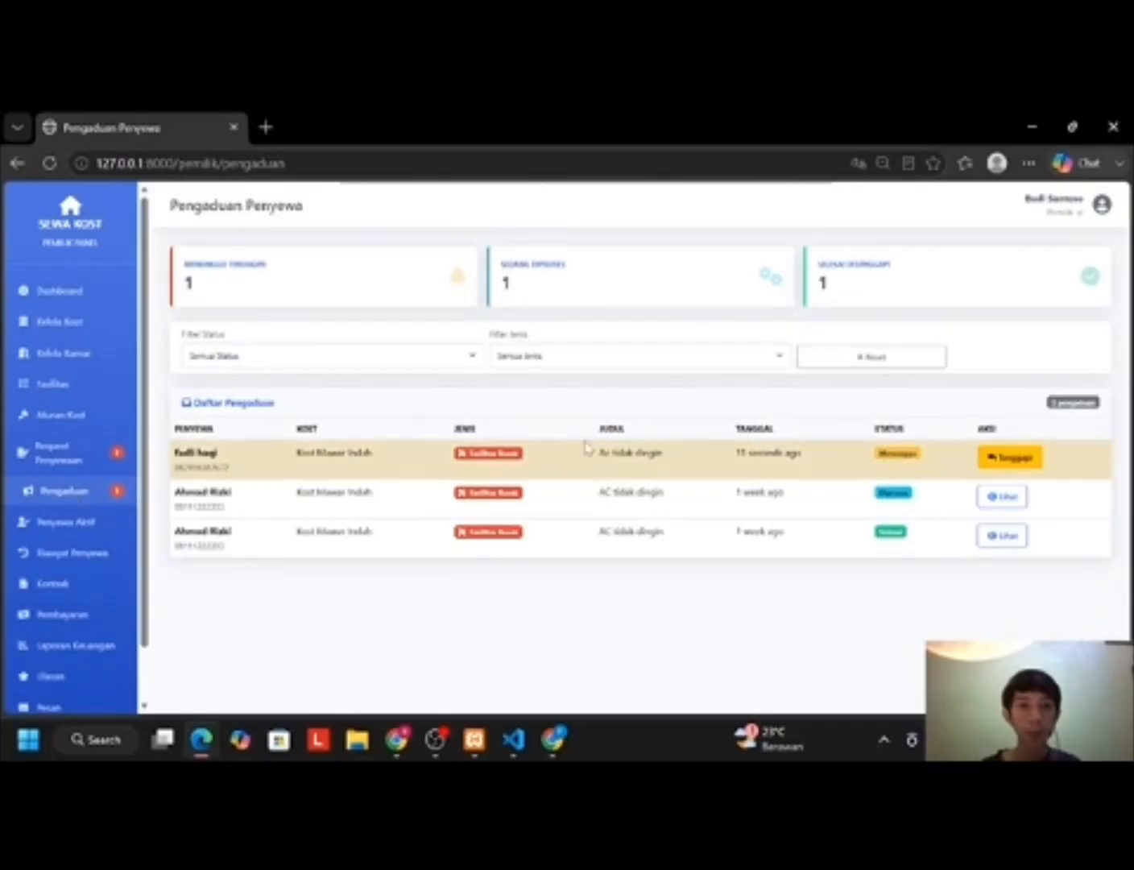
Step: Reply 'baik akan kami perbaiki segera' to the AC complaint, keeping status Diproses
{"action": "left_click", "coordinate": [998, 464]}
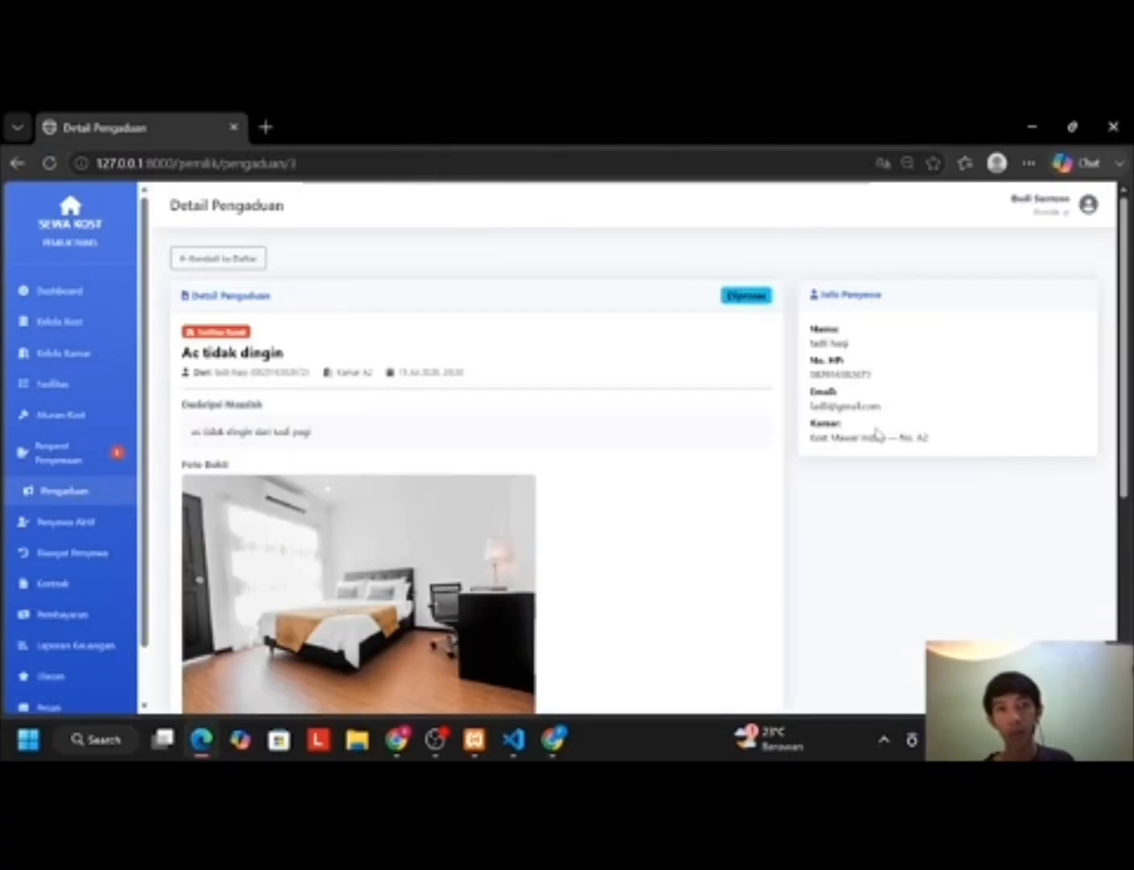
{"action": "scroll", "coordinate": [633, 393], "scroll_direction": "down", "scroll_amount": 5}
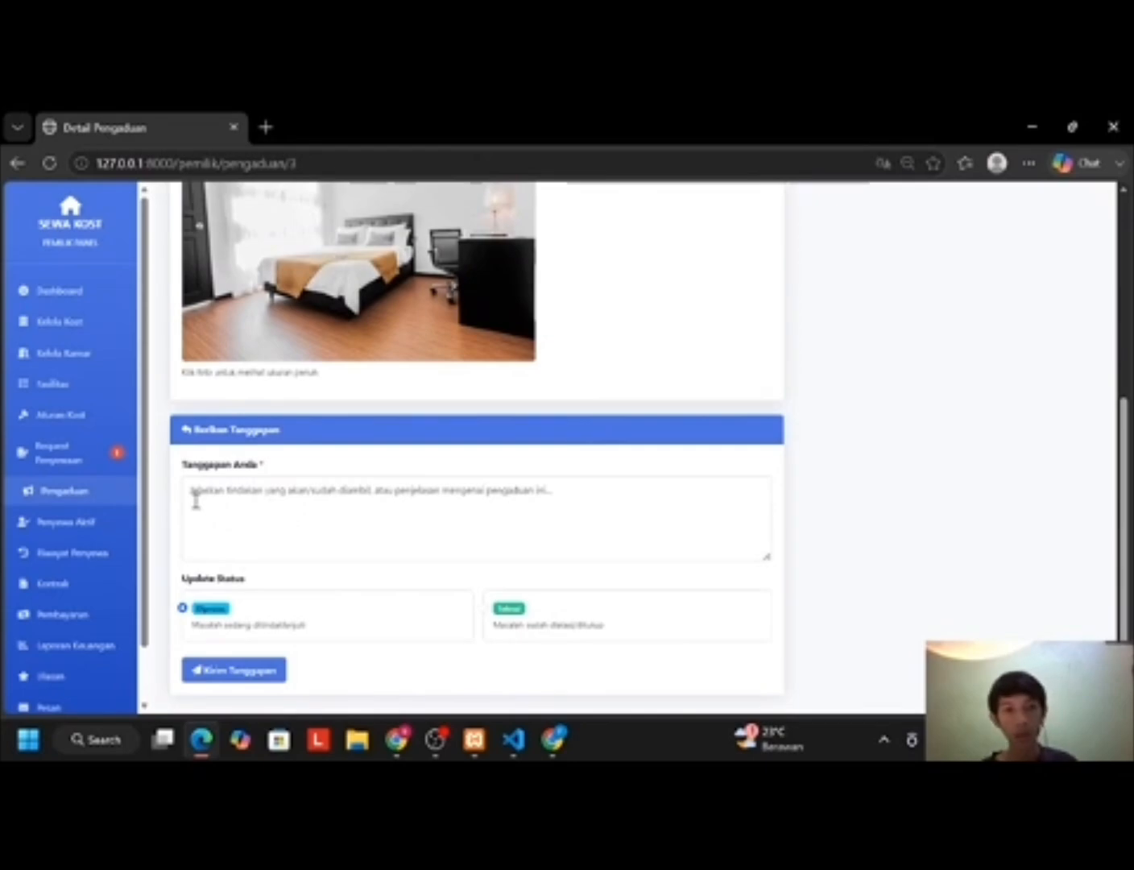
{"action": "left_click", "coordinate": [300, 627]}
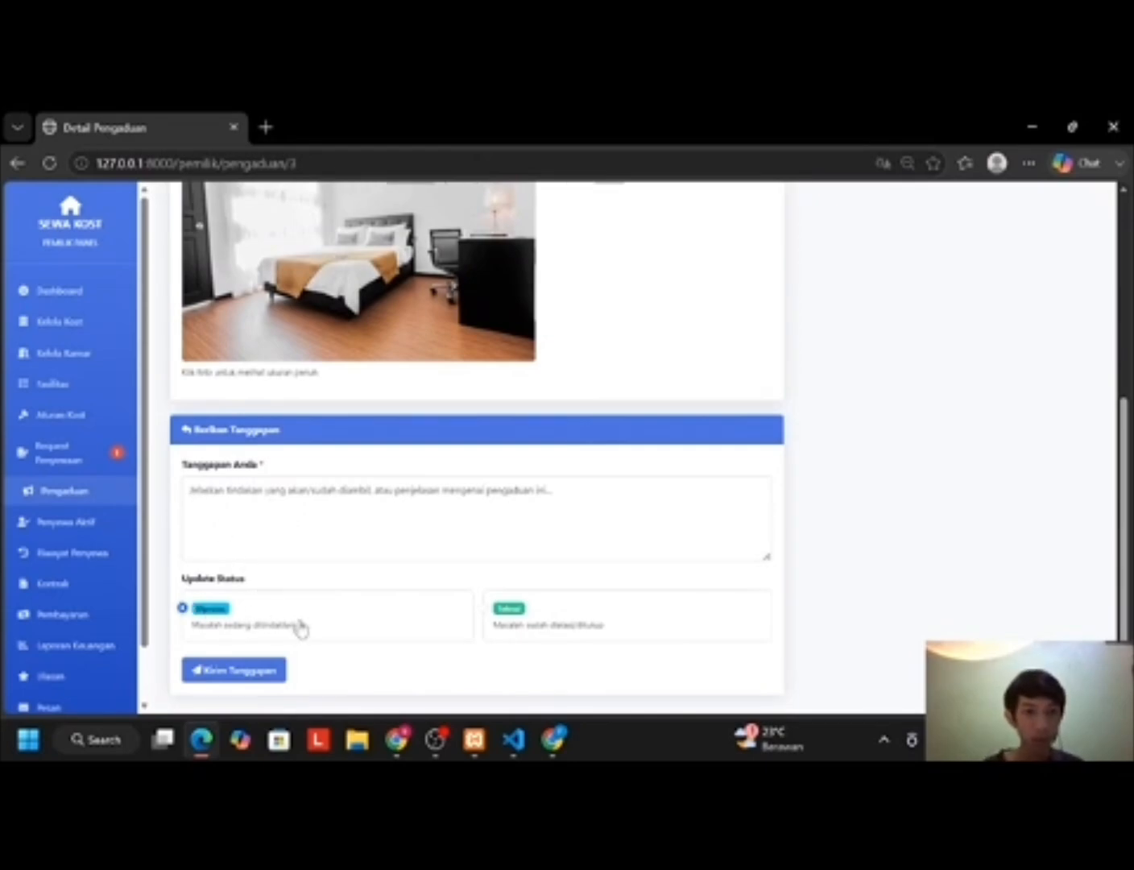
{"action": "left_click", "coordinate": [518, 625]}
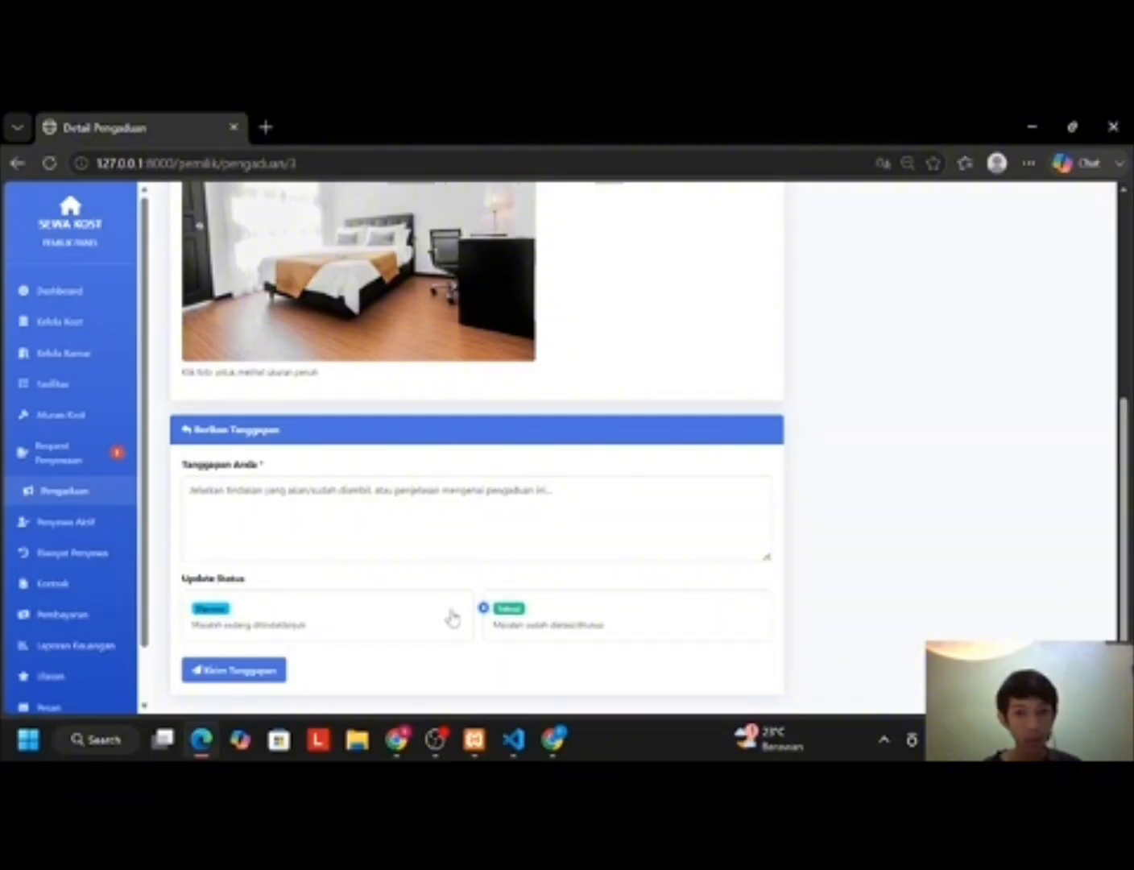
{"action": "left_click", "coordinate": [337, 618]}
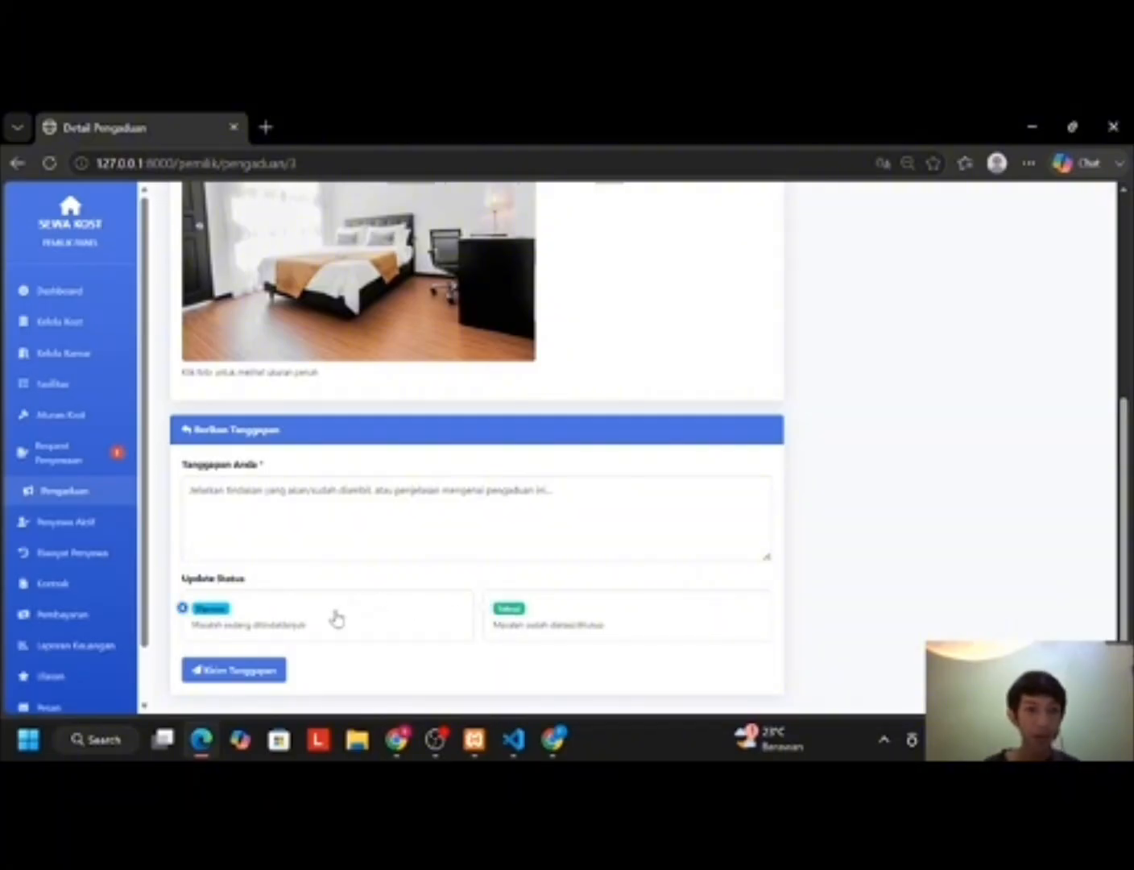
{"action": "left_click", "coordinate": [365, 497]}
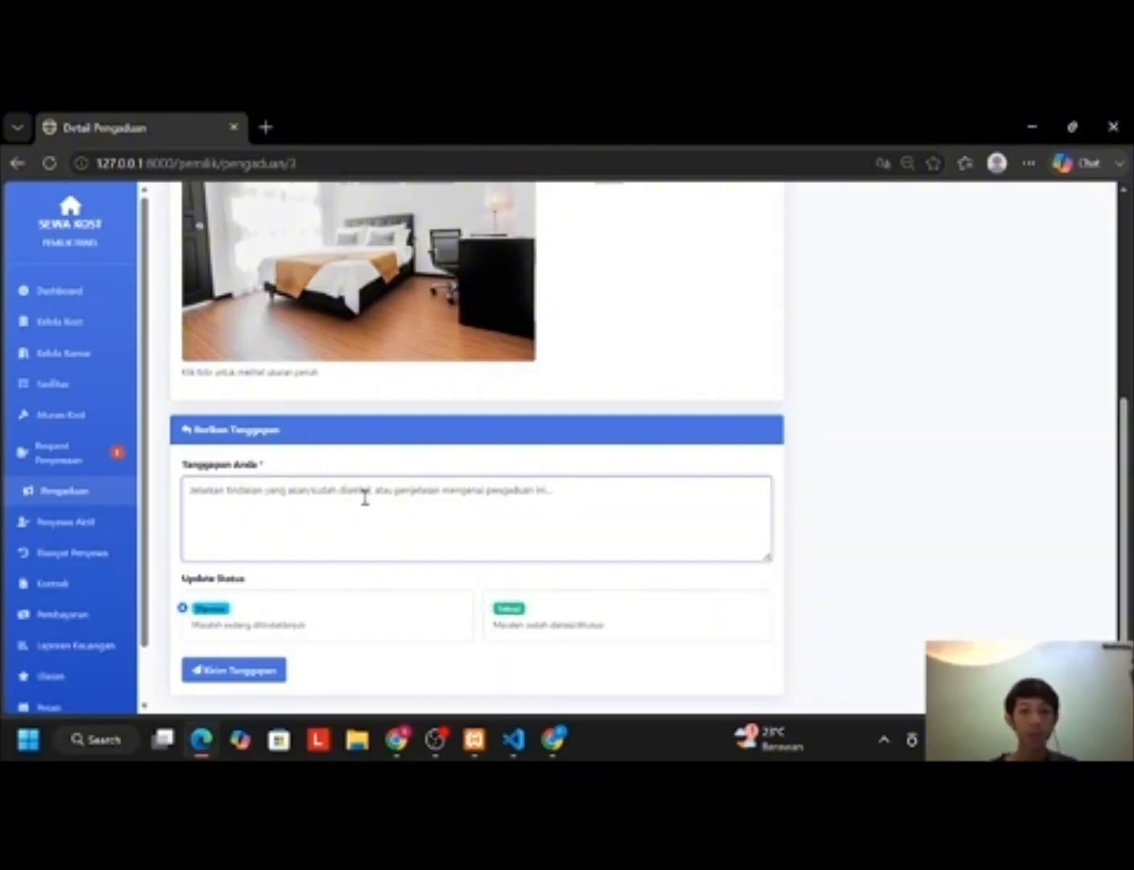
{"action": "type", "text": "baik akan kami perbaiki segera"}
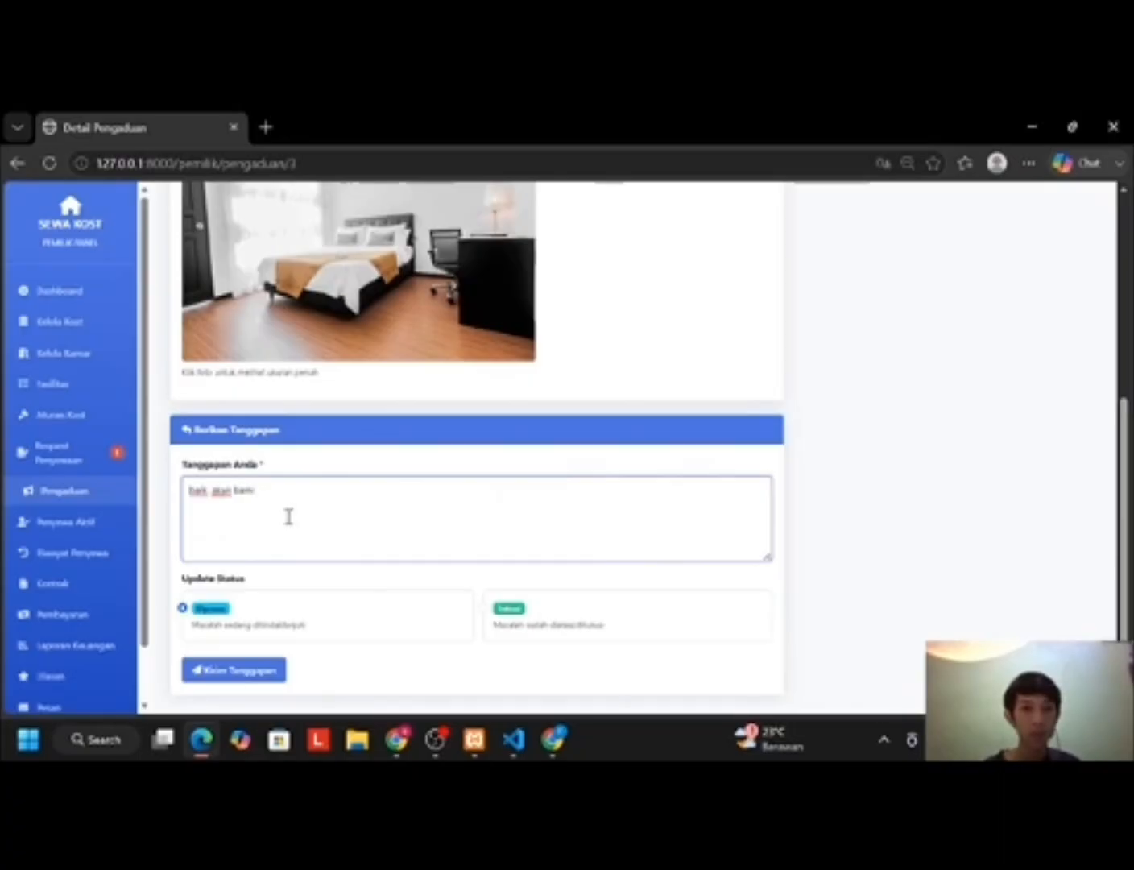
{"action": "left_click", "coordinate": [267, 670]}
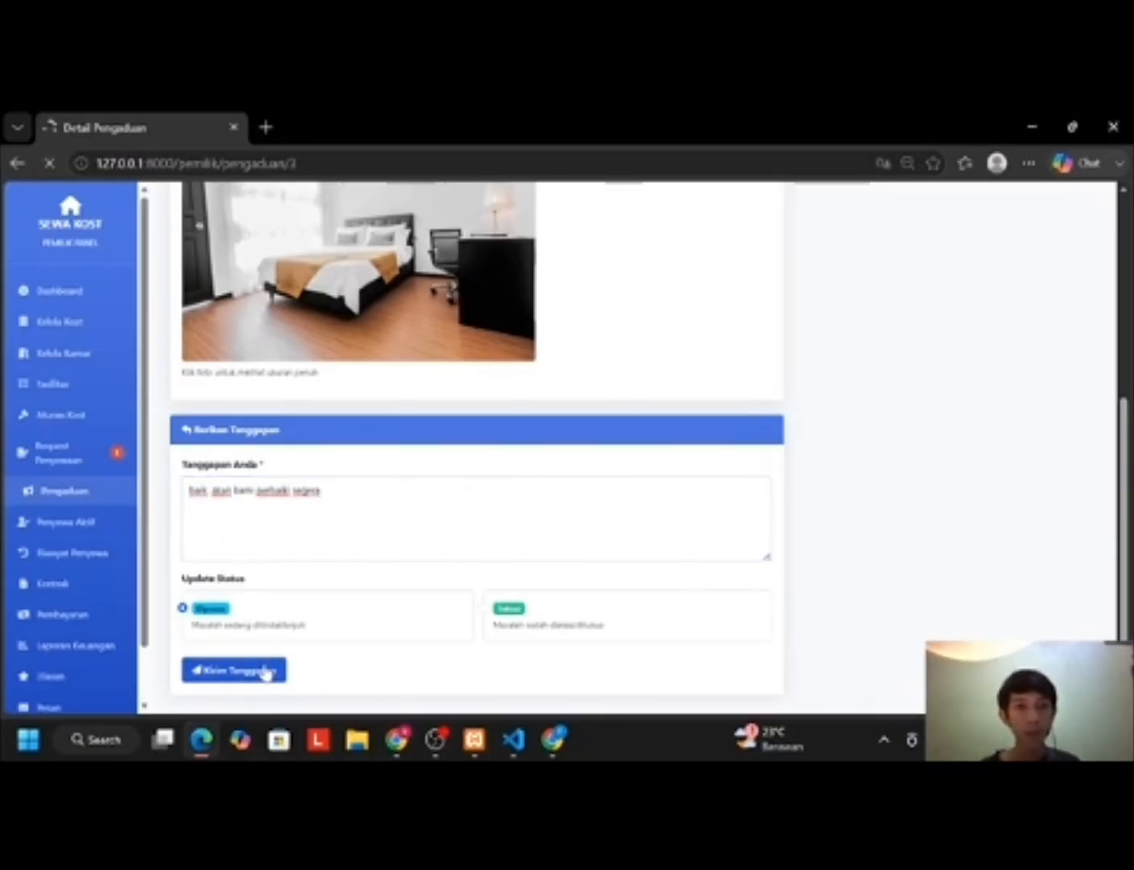
Step: Reload the tenant's complaint page in Chrome to see the reply, then return to the owner's list
{"action": "mouse_move", "coordinate": [398, 733]}
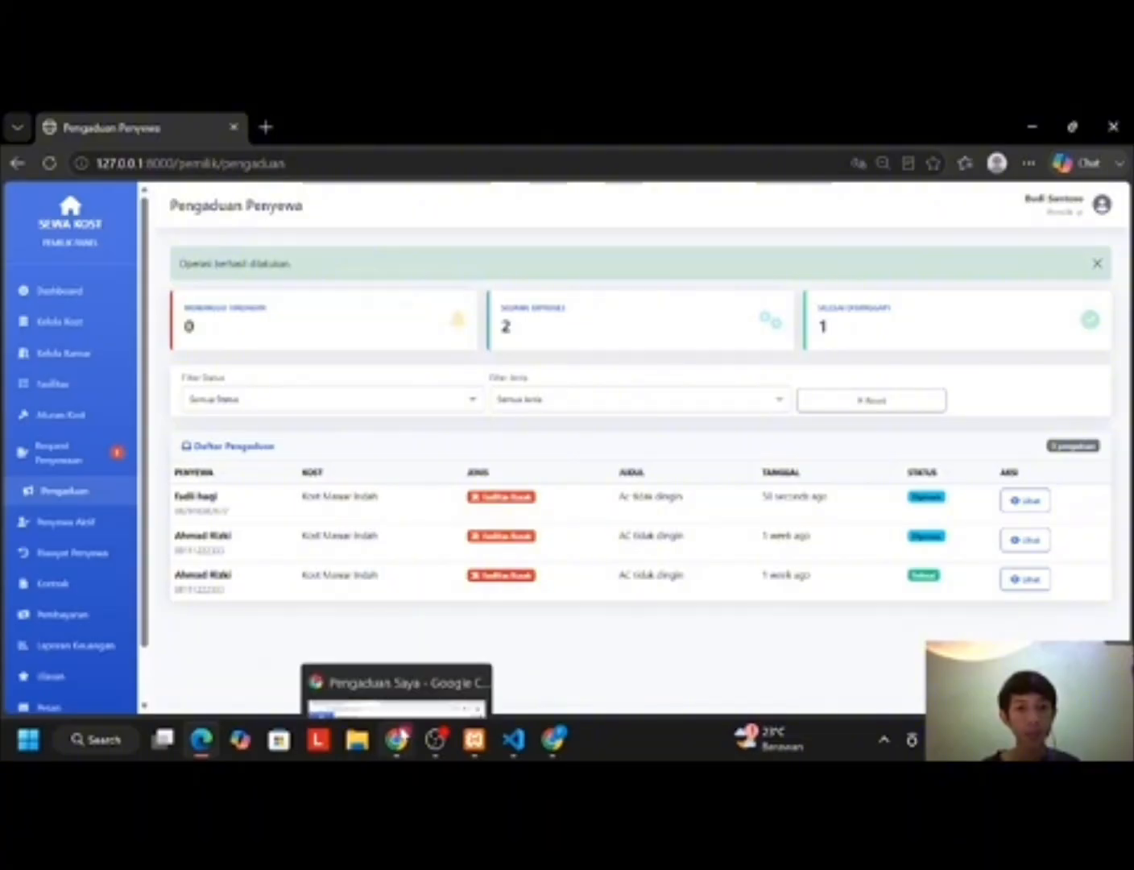
{"action": "left_click", "coordinate": [433, 683]}
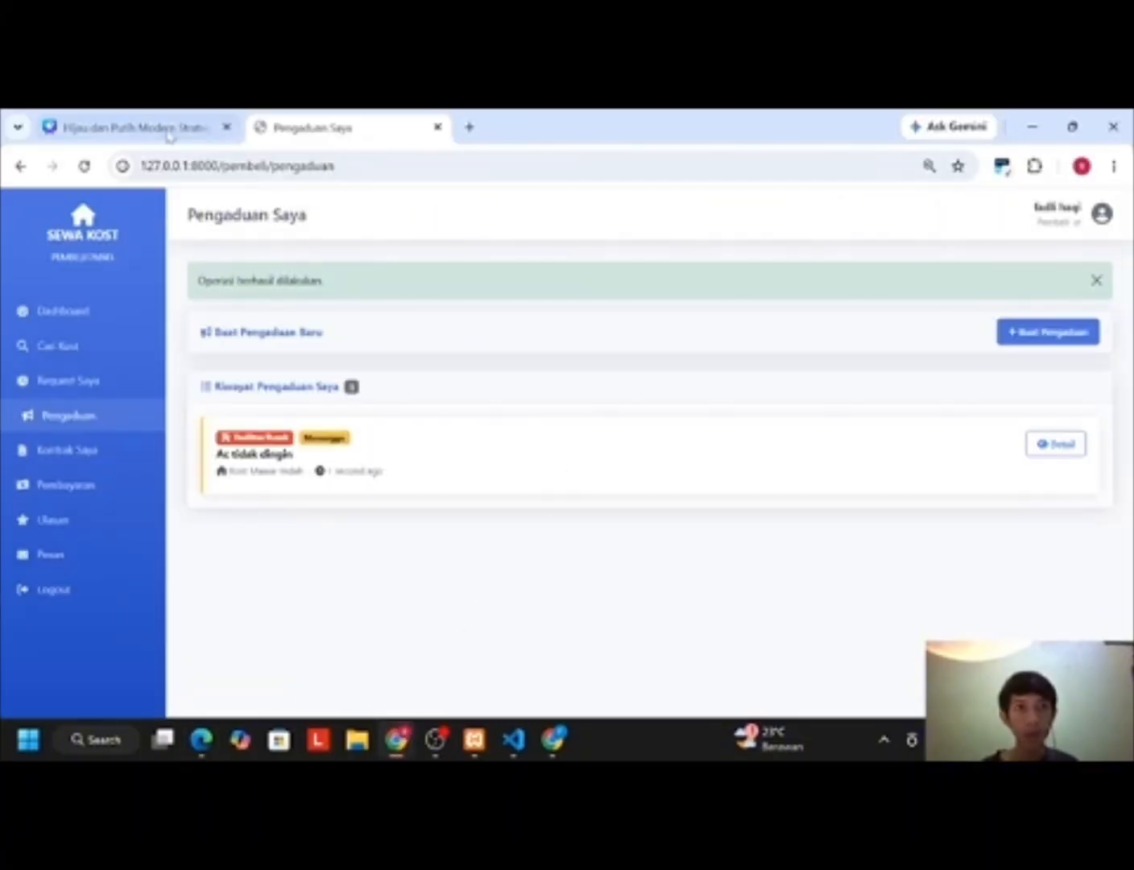
{"action": "left_click", "coordinate": [85, 166]}
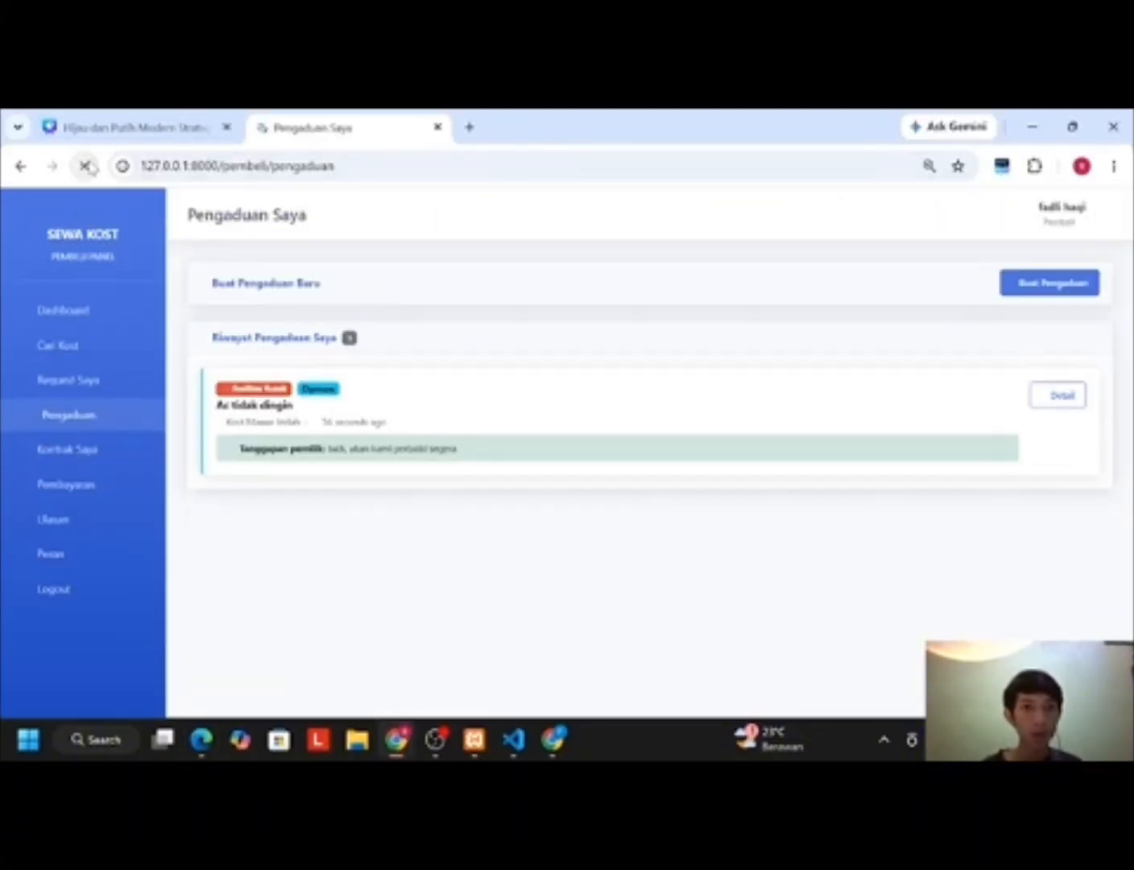
{"action": "left_click", "coordinate": [86, 166]}
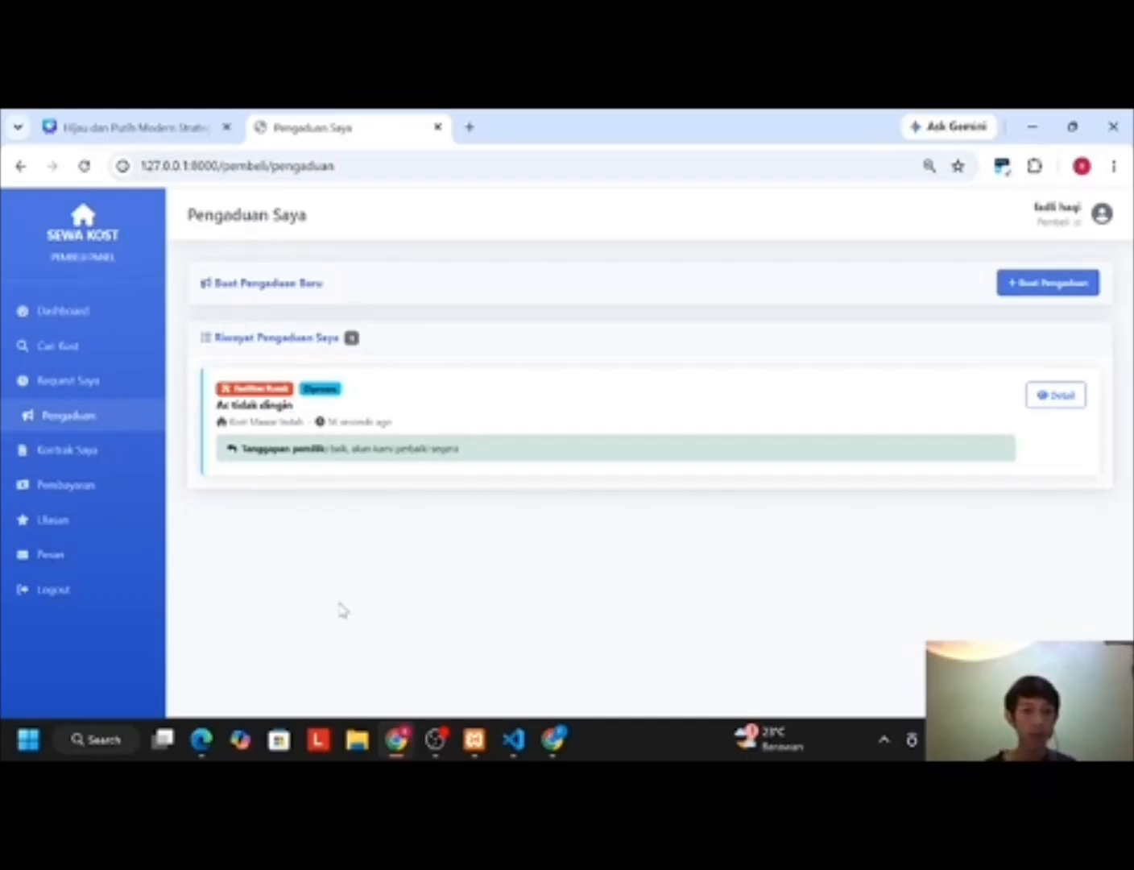
{"action": "left_click", "coordinate": [202, 738]}
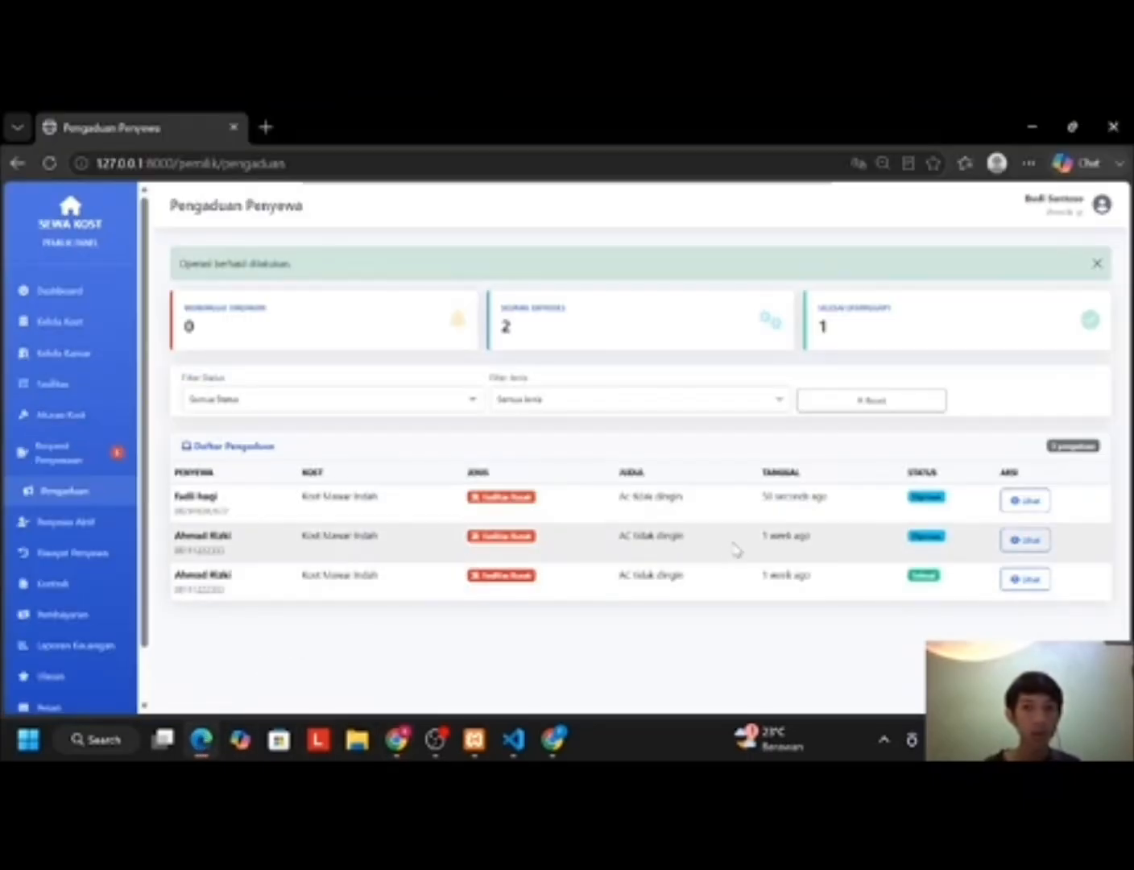
Step: Mark the AC complaint Selesai with the new reply 'kami sudah memperbaiki ac-nya'
{"action": "left_click", "coordinate": [1027, 503]}
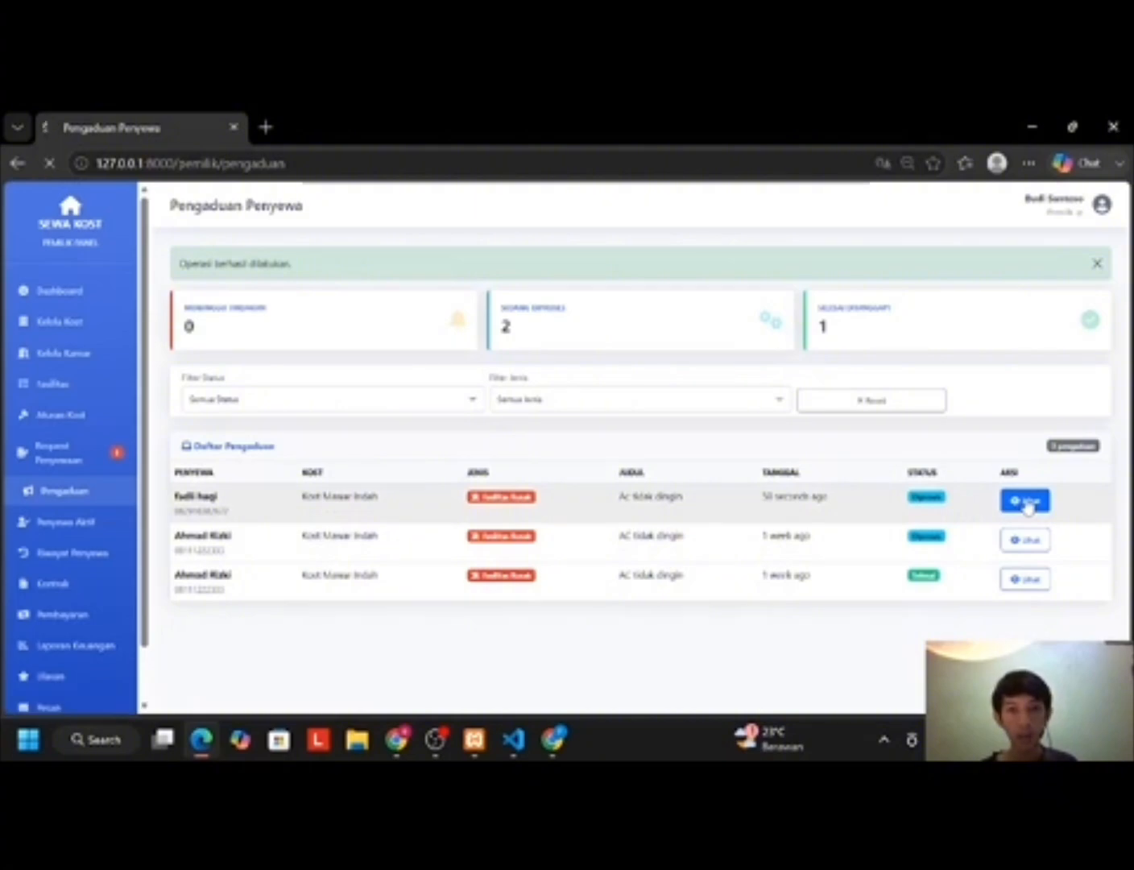
{"action": "scroll", "coordinate": [869, 506], "scroll_direction": "down", "scroll_amount": 5}
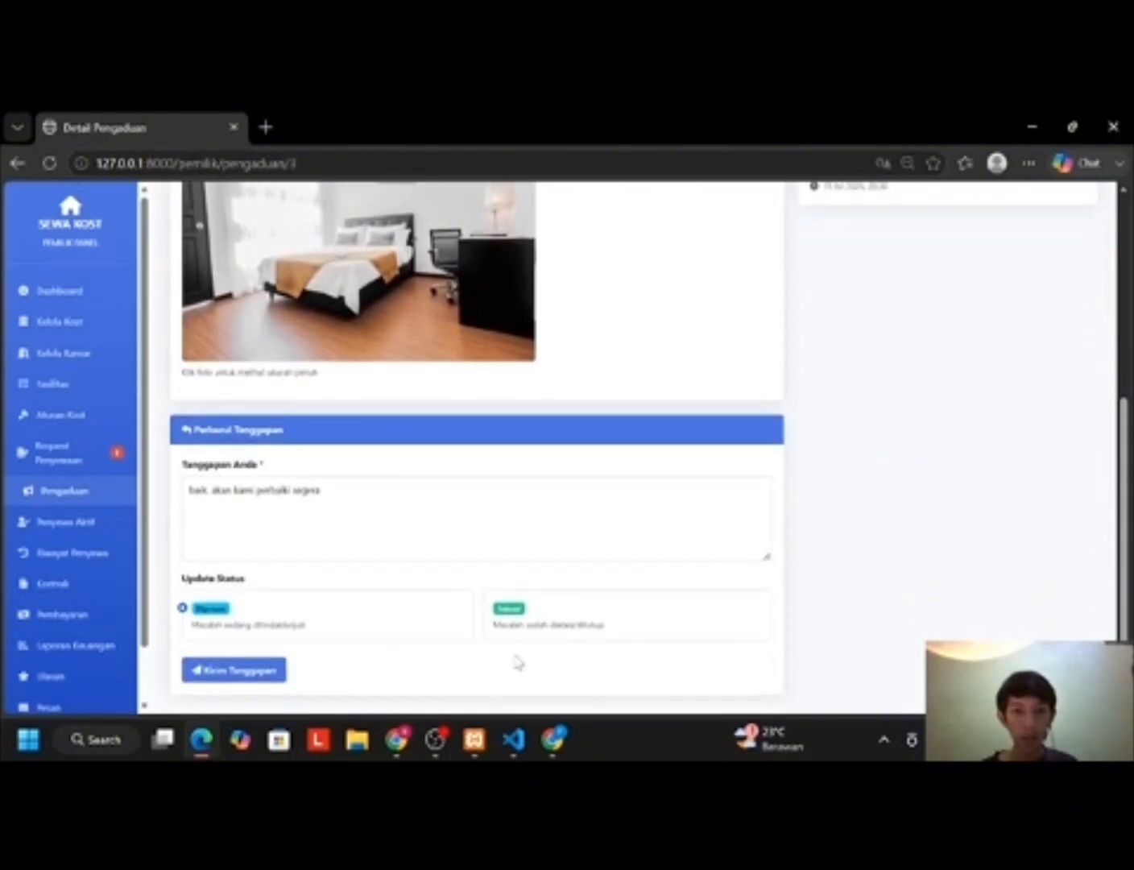
{"action": "left_click", "coordinate": [499, 630]}
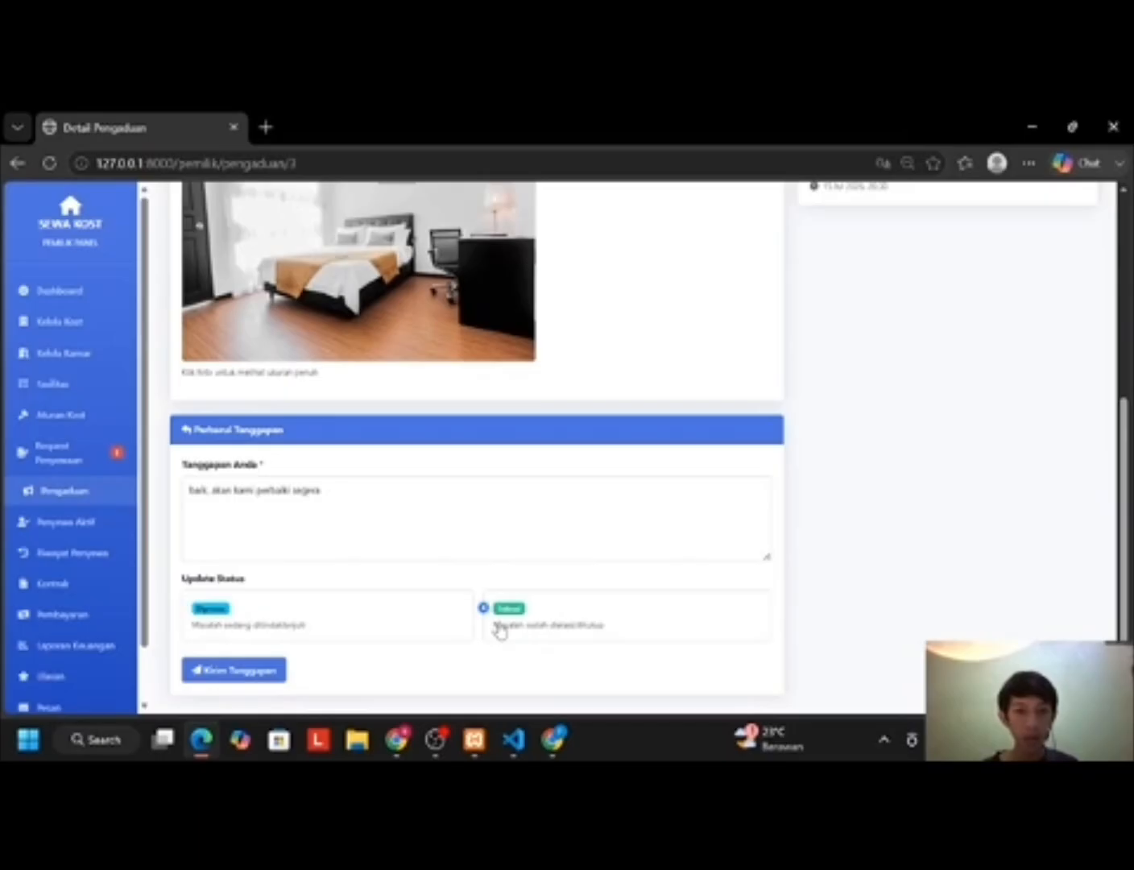
{"action": "left_click", "coordinate": [344, 506]}
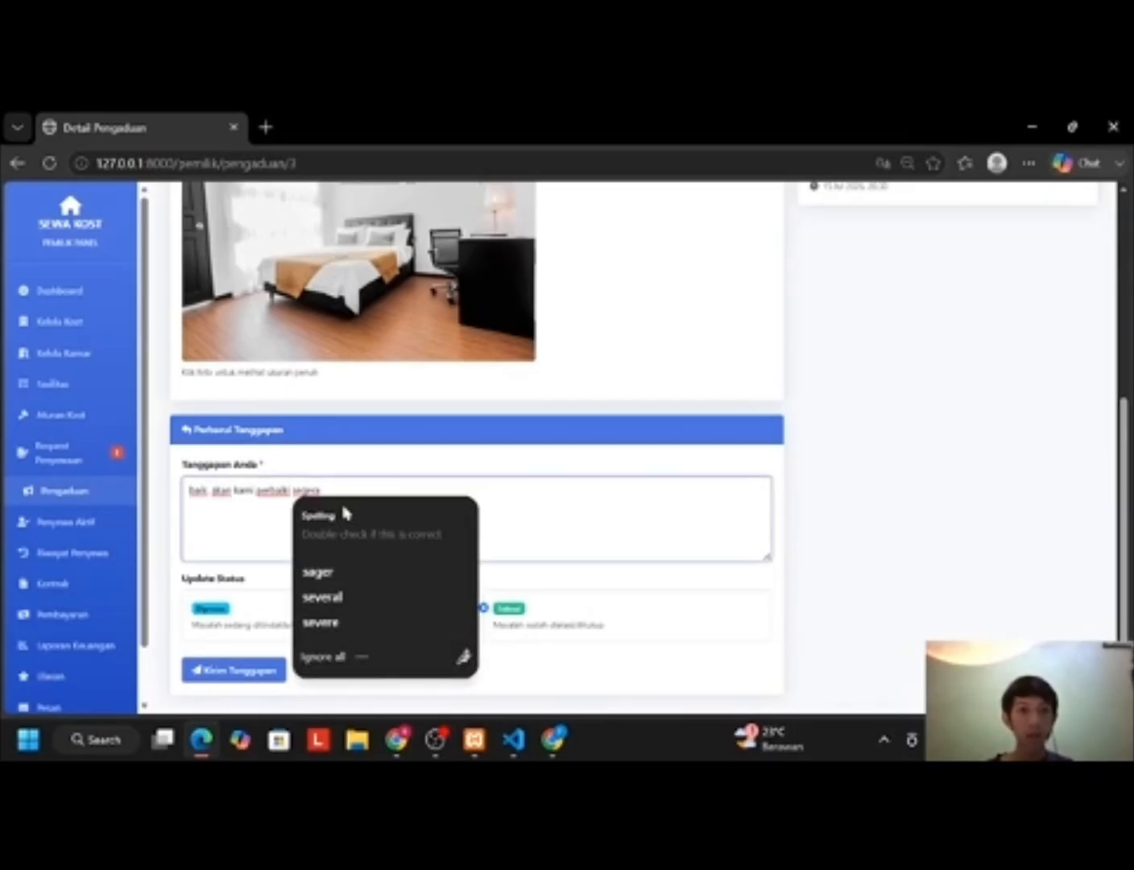
{"action": "key", "text": "Escape"}
{"action": "key", "text": "ctrl+a"}
{"action": "type", "text": "kami sudah memperbaiki ac-nya"}
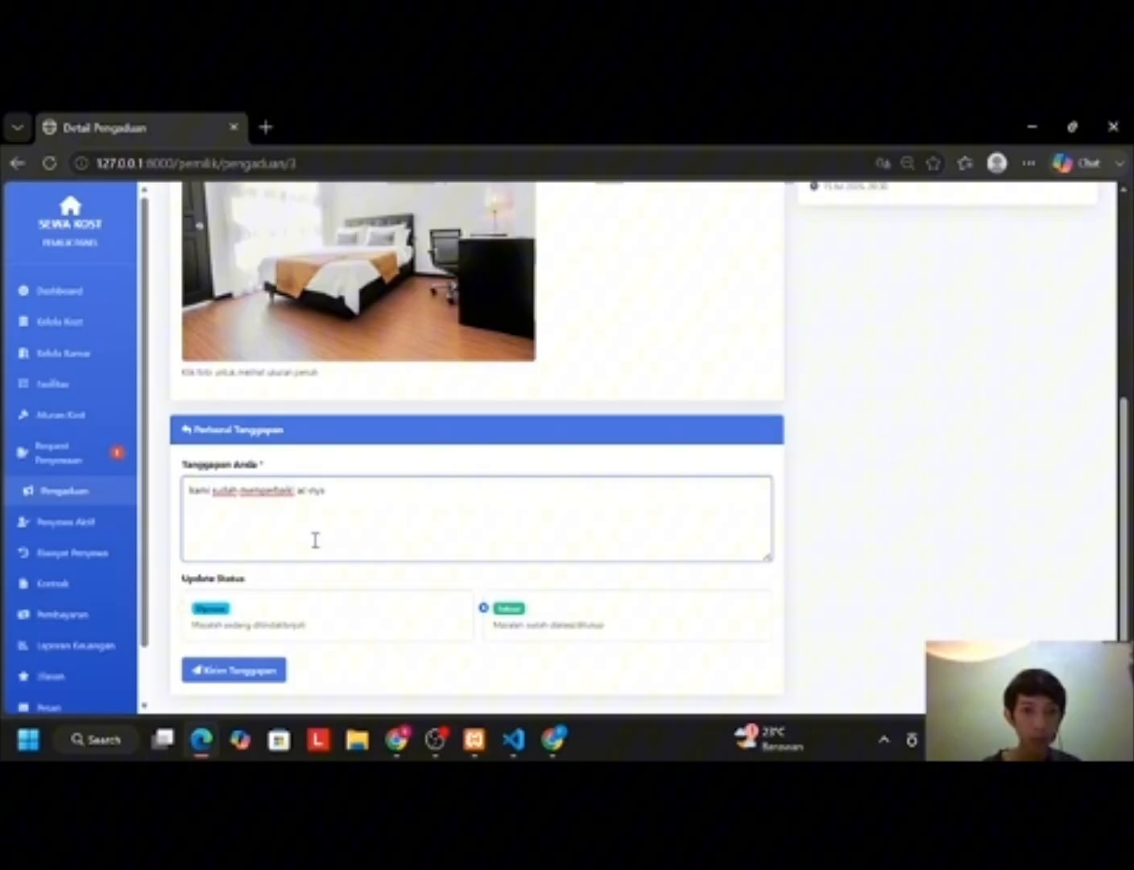
{"action": "left_click", "coordinate": [239, 669]}
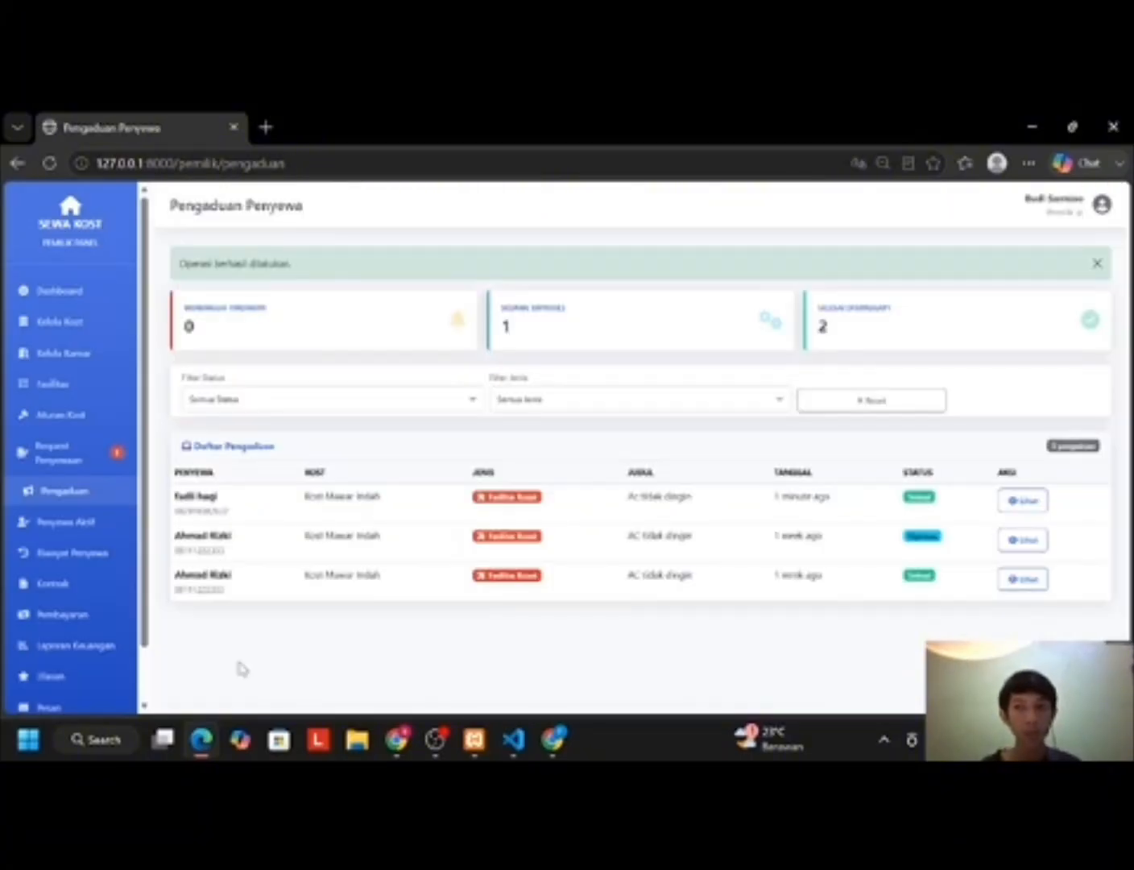
{"action": "left_click", "coordinate": [396, 739]}
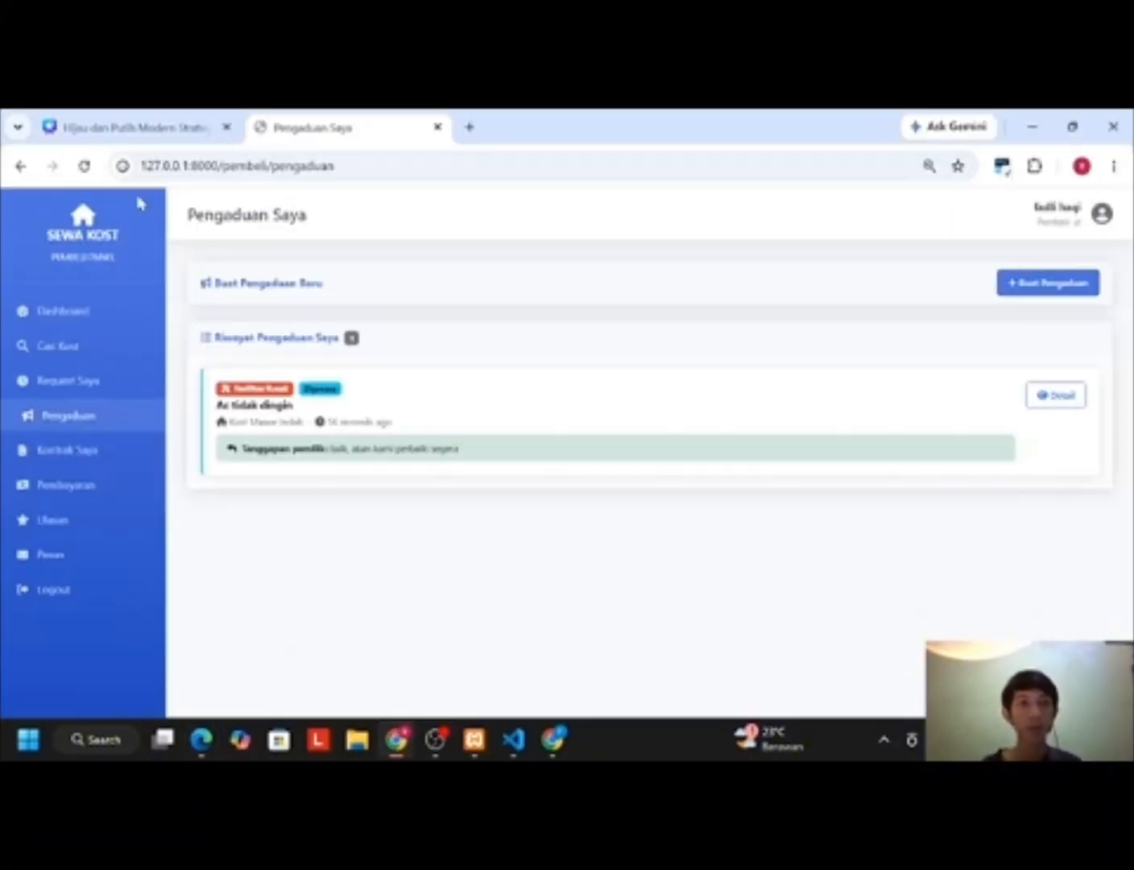
{"action": "left_click", "coordinate": [86, 165]}
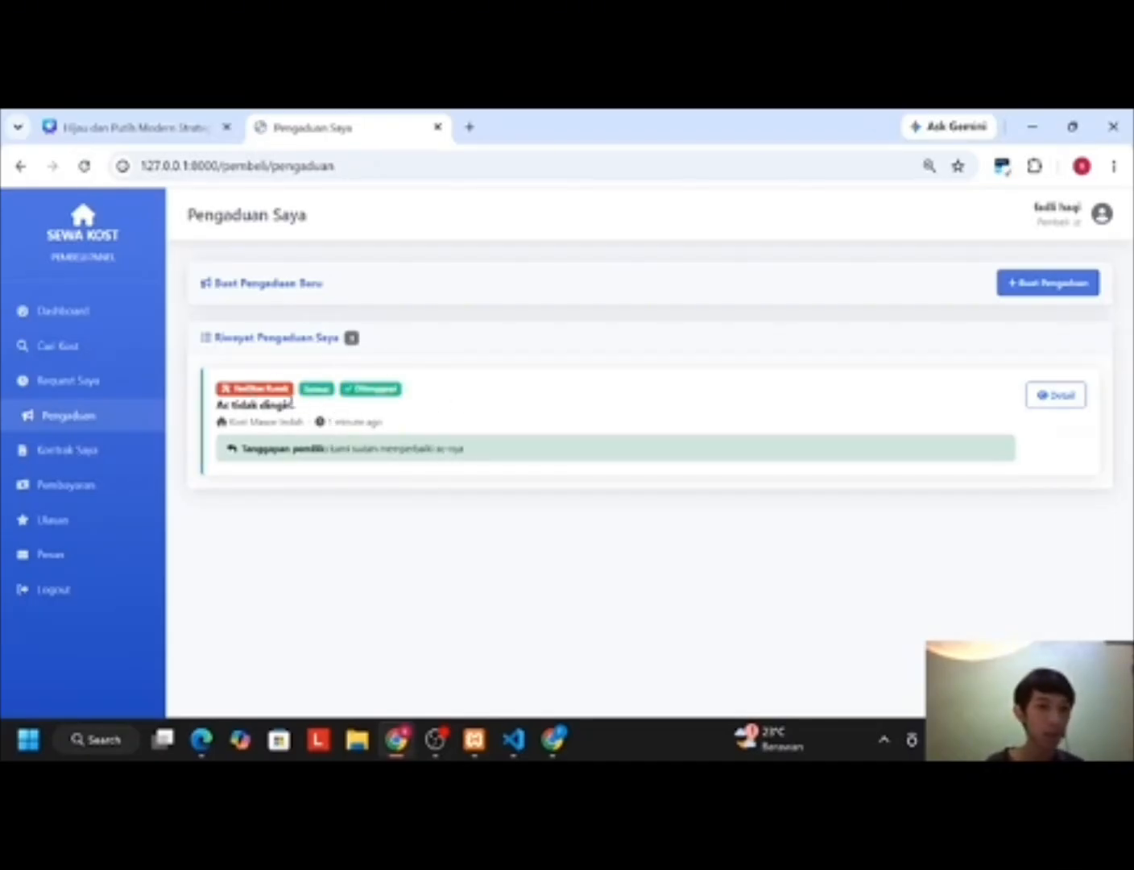
{"action": "left_click", "coordinate": [203, 739]}
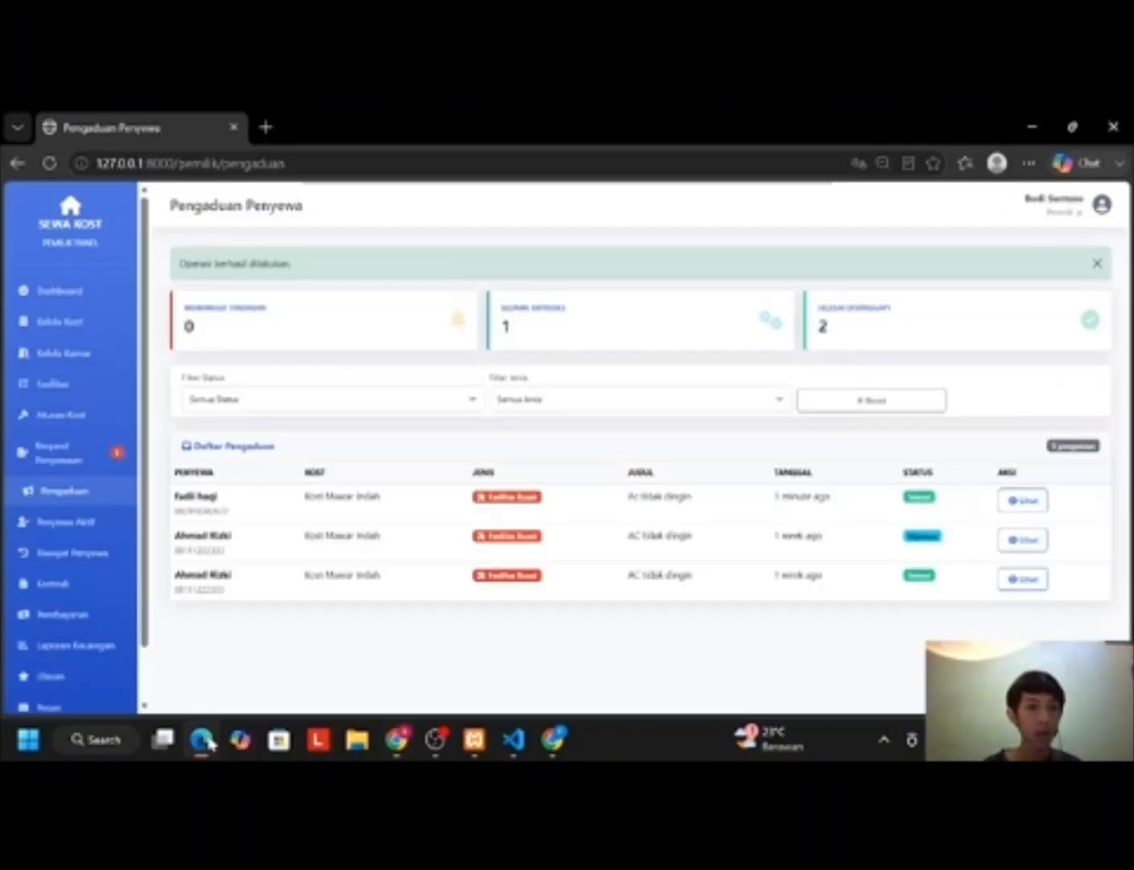
{"action": "scroll", "coordinate": [61, 447], "scroll_direction": "down", "scroll_amount": 2}
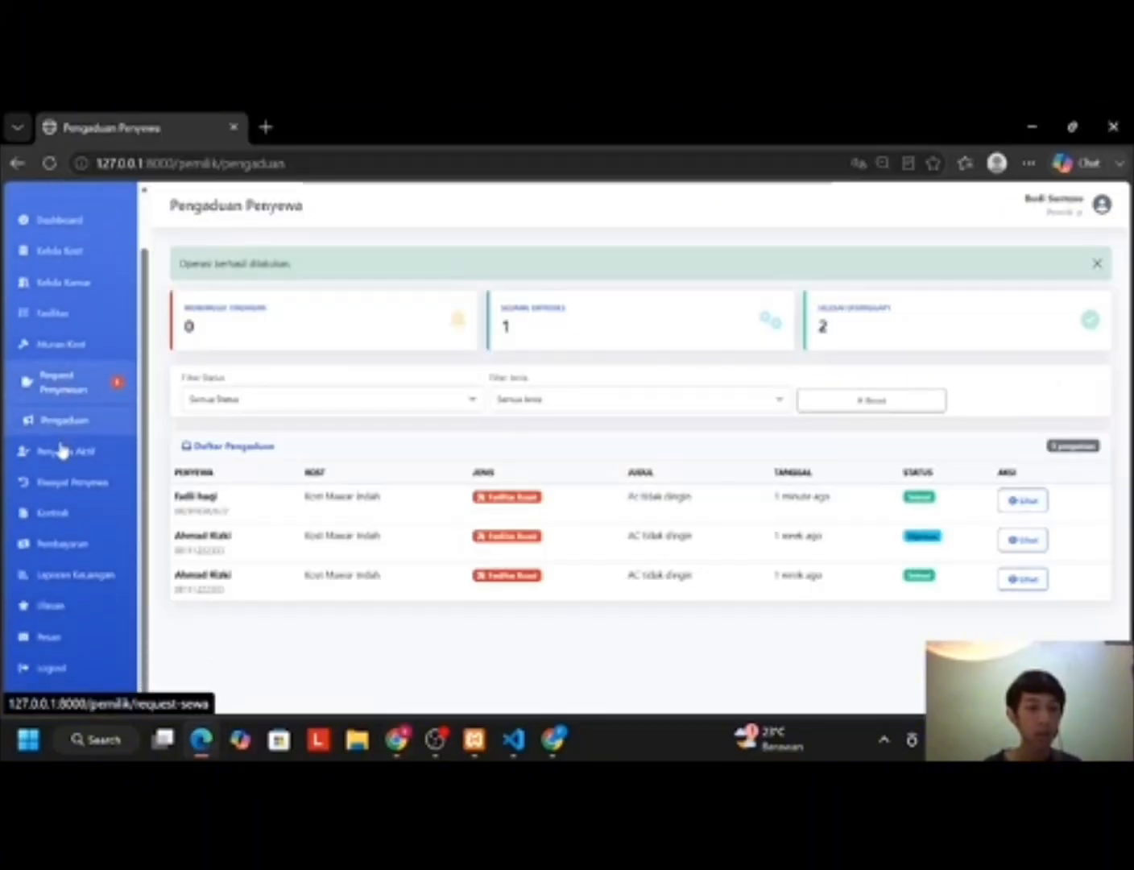
Step: Review the 2026 Laporan Keuangan chart and table, then export it to laporan_keuangan_2026.csv
{"action": "left_click", "coordinate": [82, 588]}
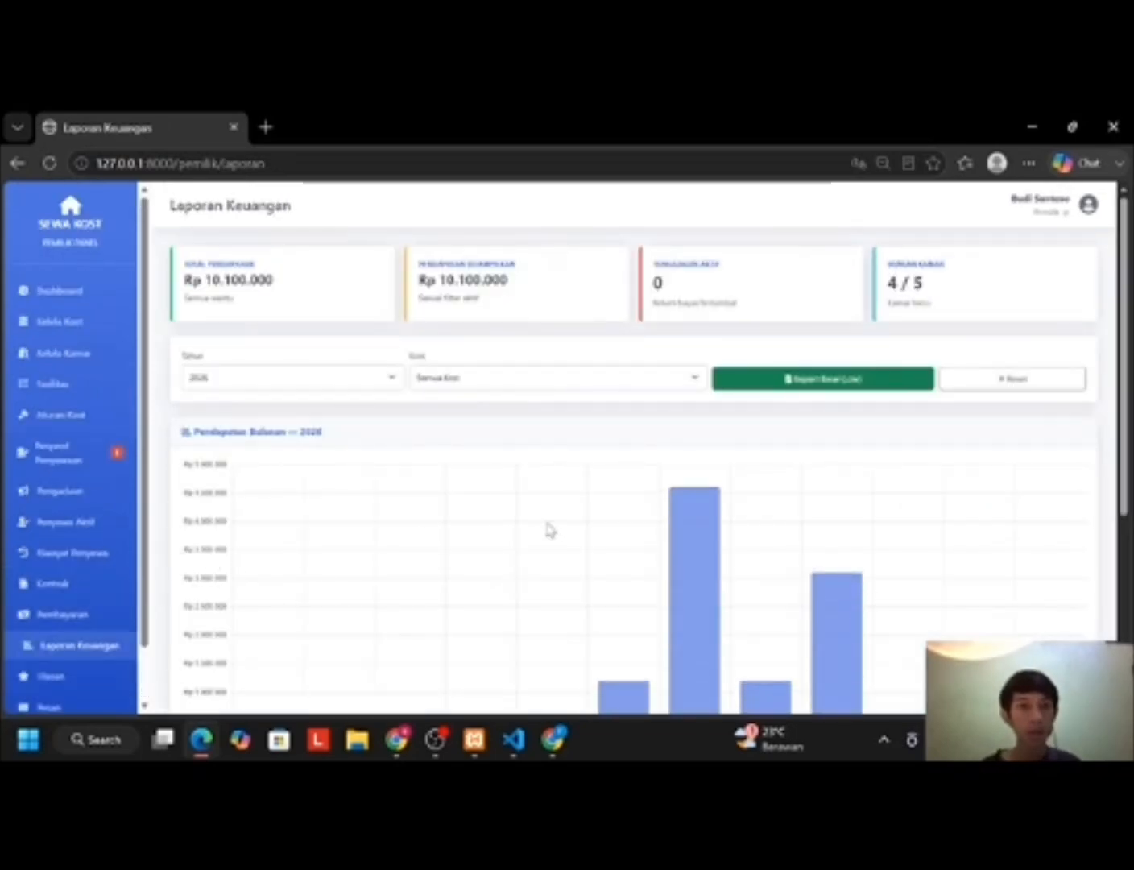
{"action": "scroll", "coordinate": [548, 529], "scroll_direction": "down", "scroll_amount": 4}
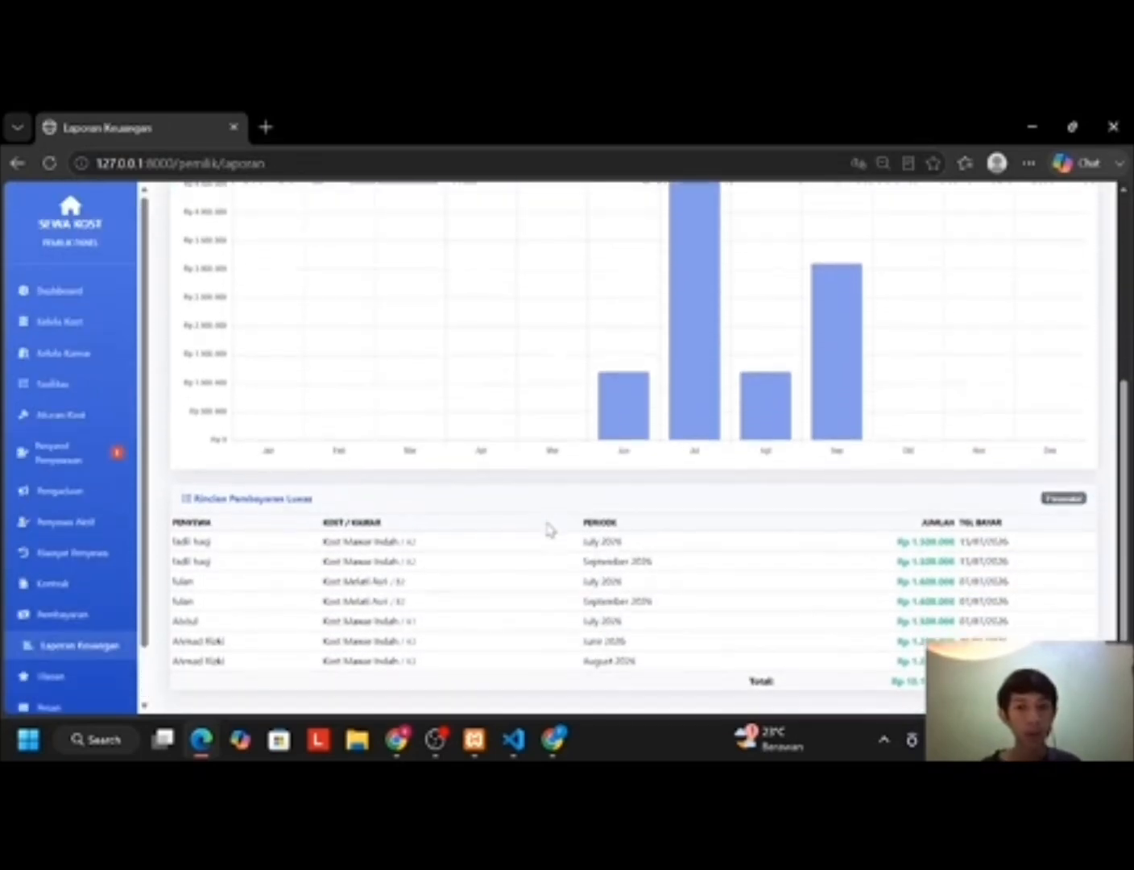
{"action": "scroll", "coordinate": [538, 573], "scroll_direction": "up", "scroll_amount": 3}
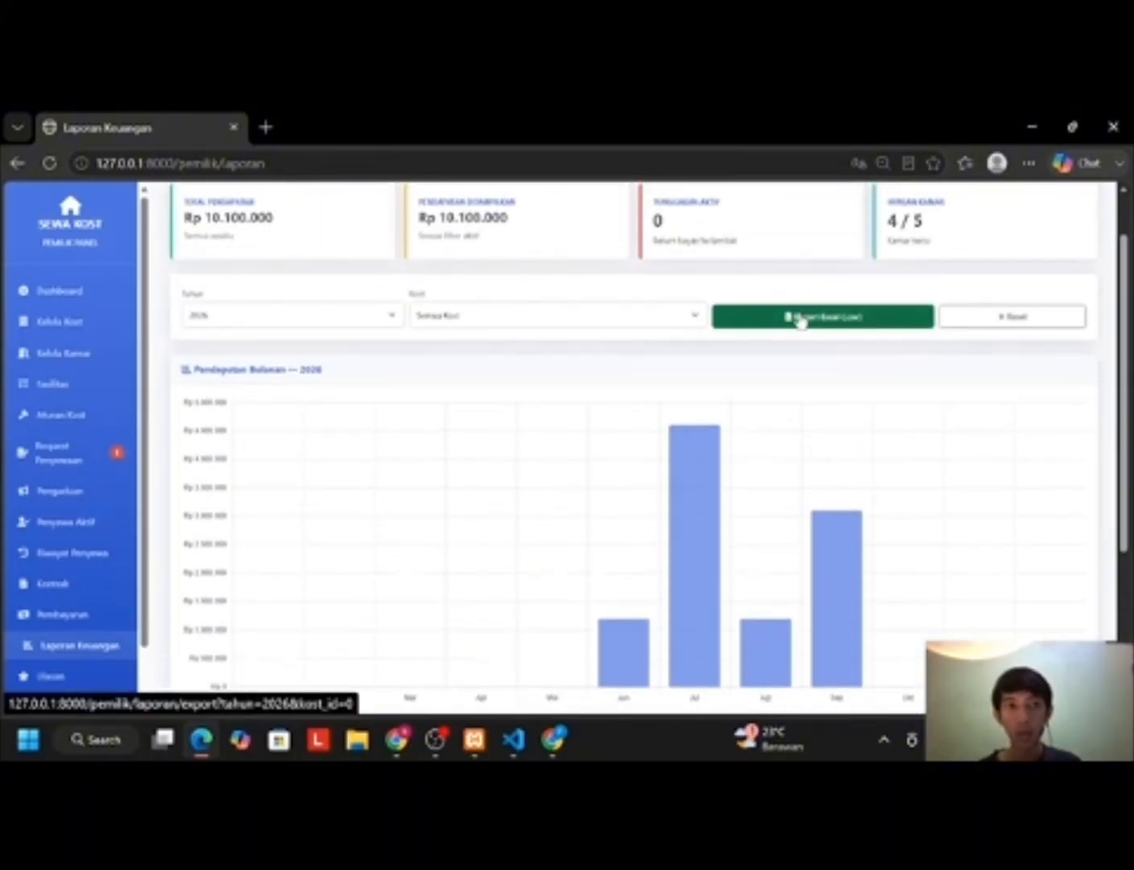
{"action": "left_click", "coordinate": [799, 318]}
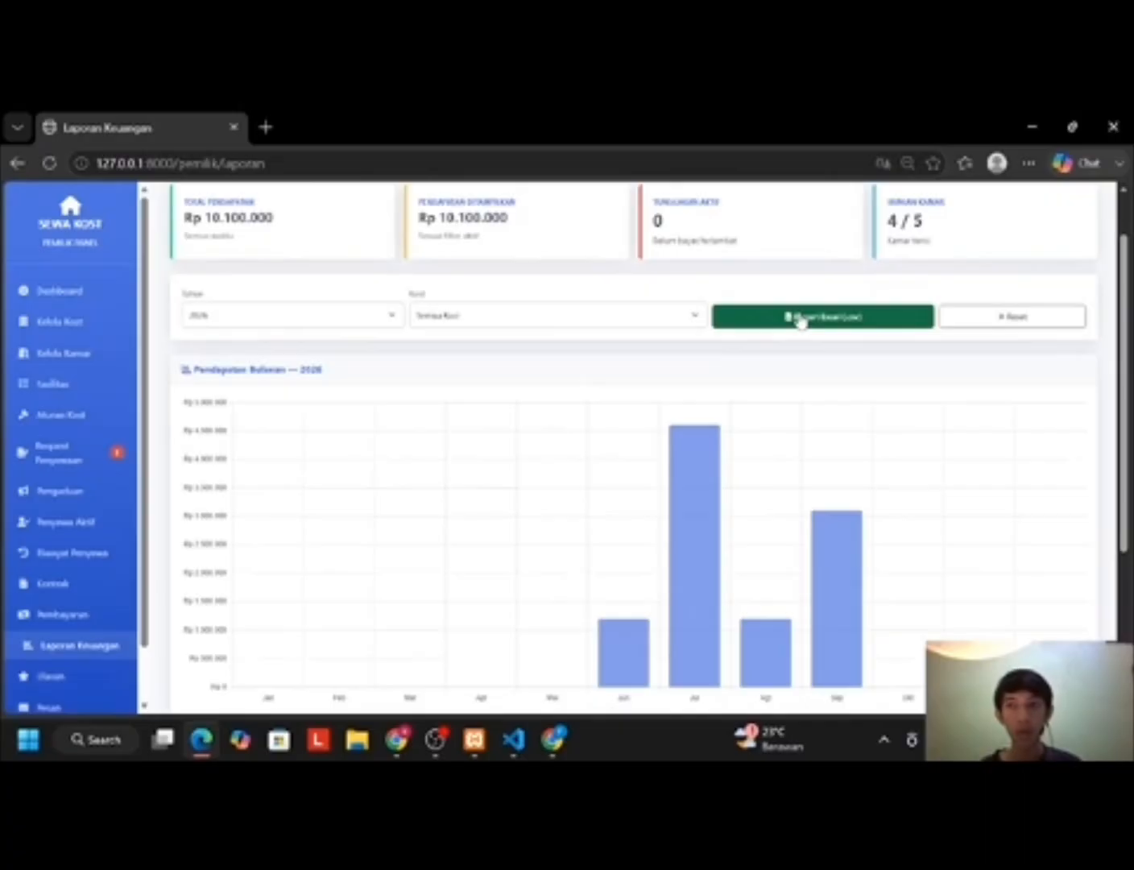
Step: Open the downloaded laporan_keuangan_2026.csv from the Downloads folder in Excel
{"action": "mouse_move", "coordinate": [891, 256]}
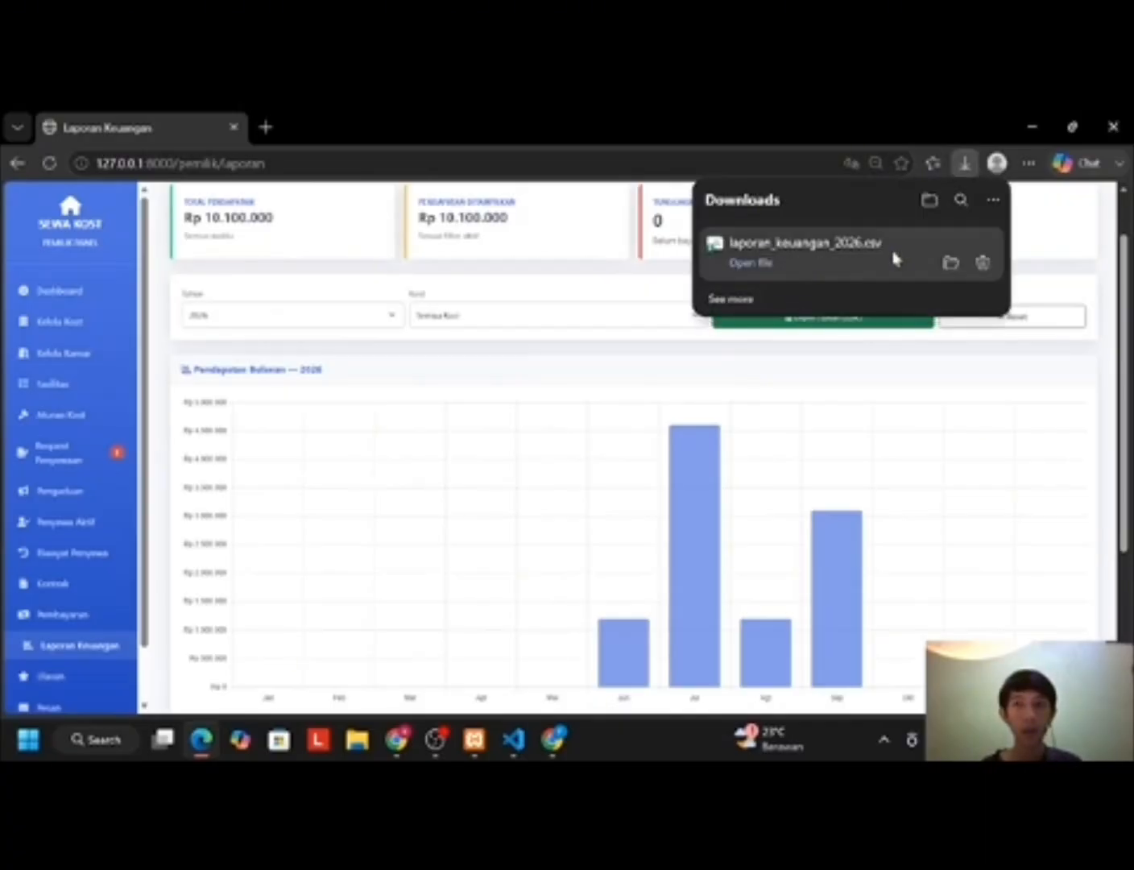
{"action": "left_click", "coordinate": [949, 264]}
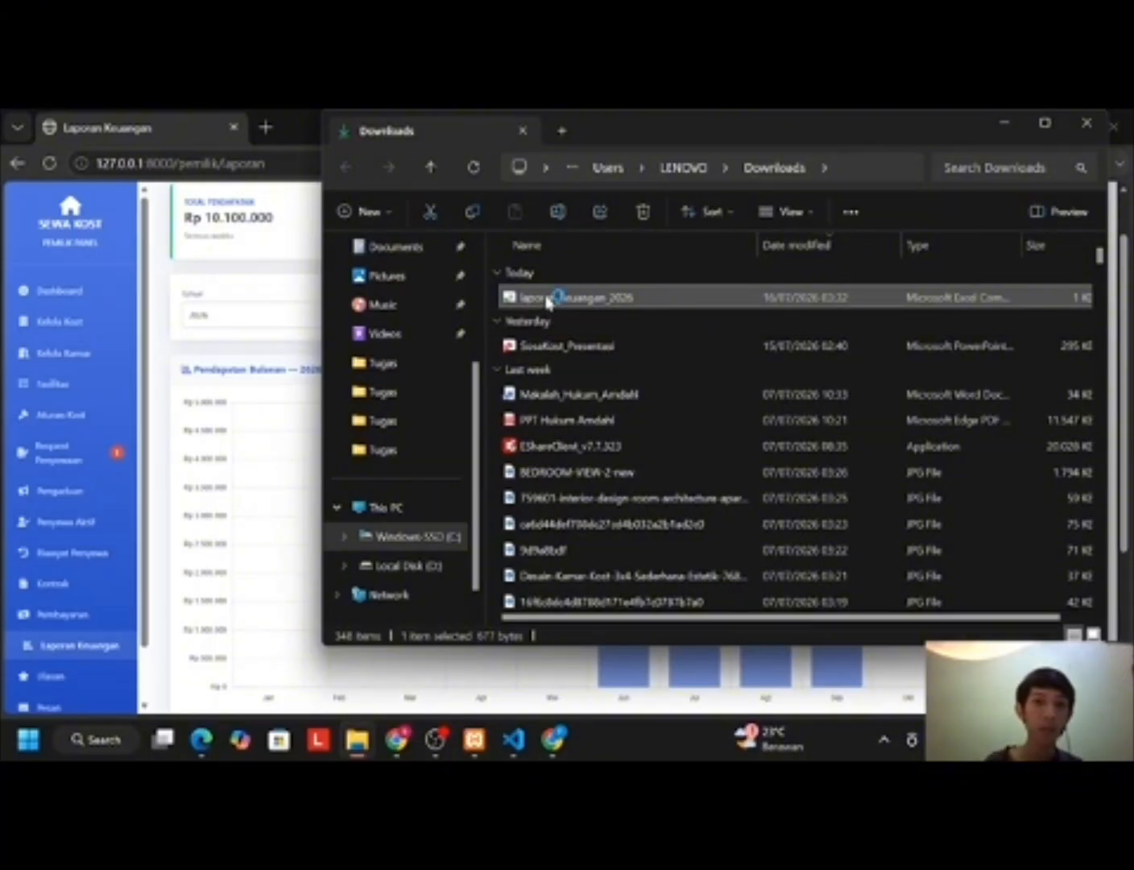
{"action": "double_click", "coordinate": [547, 300]}
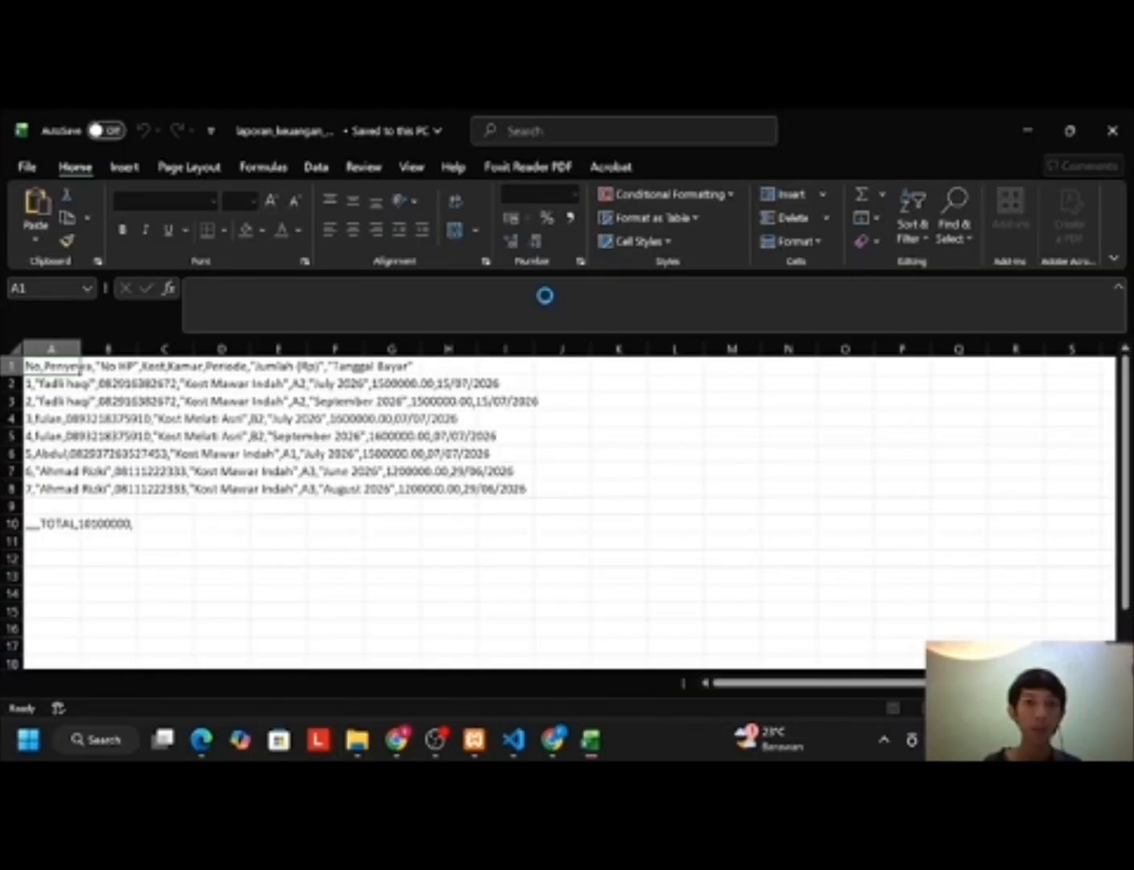
Step: Inspect the exported payment rows and 10100000 total in Excel, then close the workbook
{"action": "left_click", "coordinate": [329, 406]}
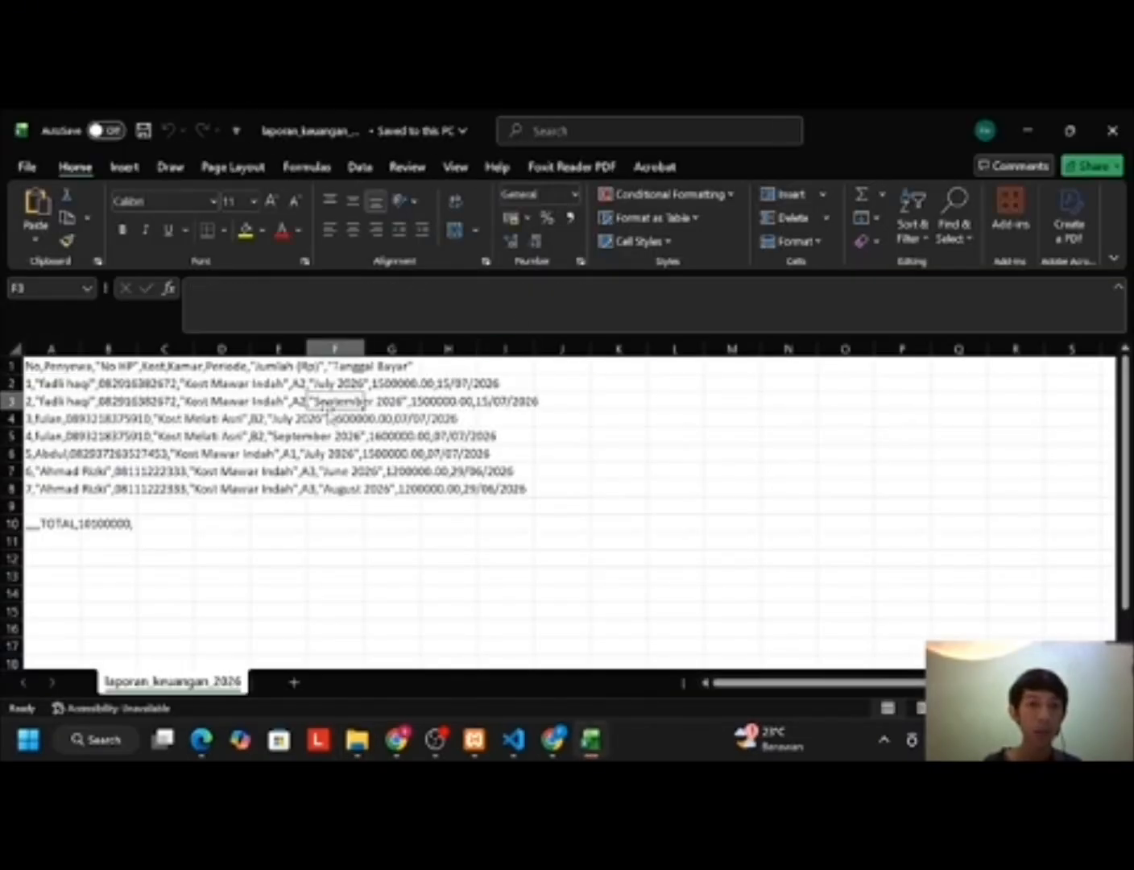
{"action": "left_click", "coordinate": [95, 469]}
{"action": "left_click", "coordinate": [34, 490]}
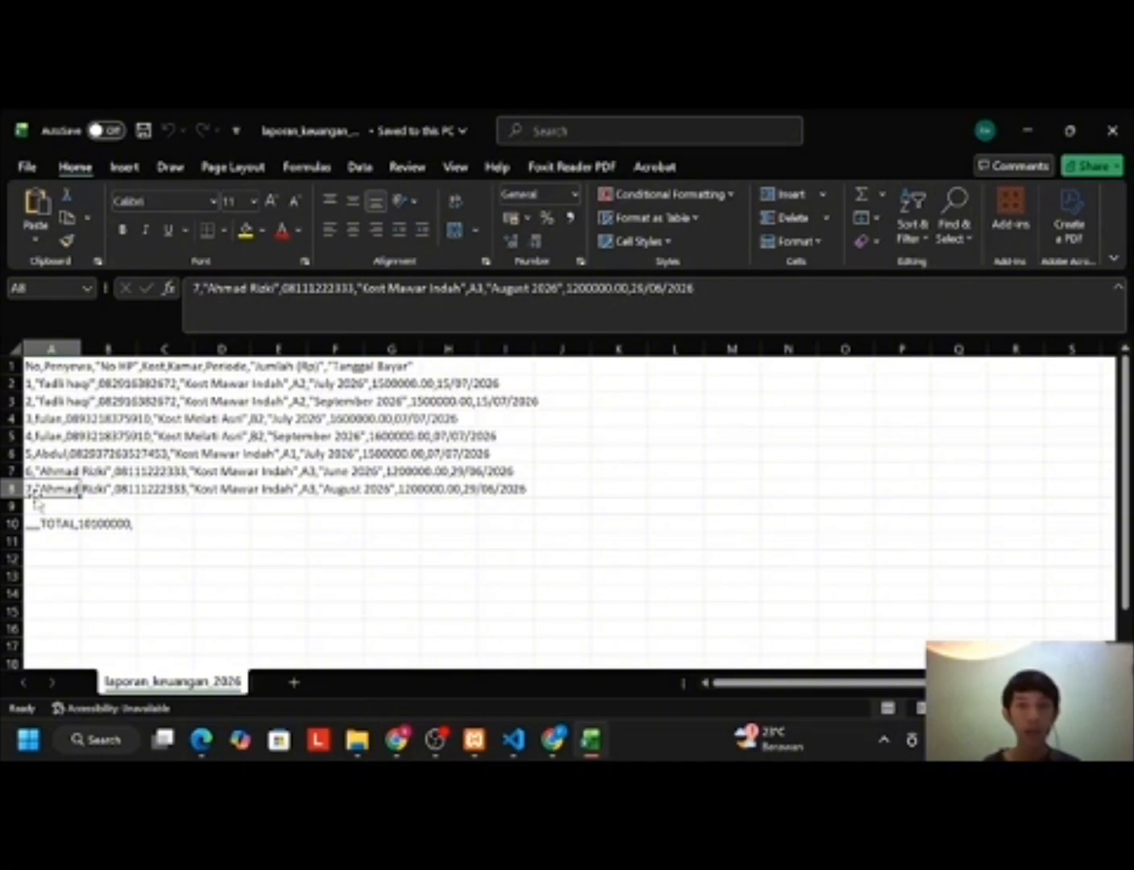
{"action": "left_click", "coordinate": [246, 439]}
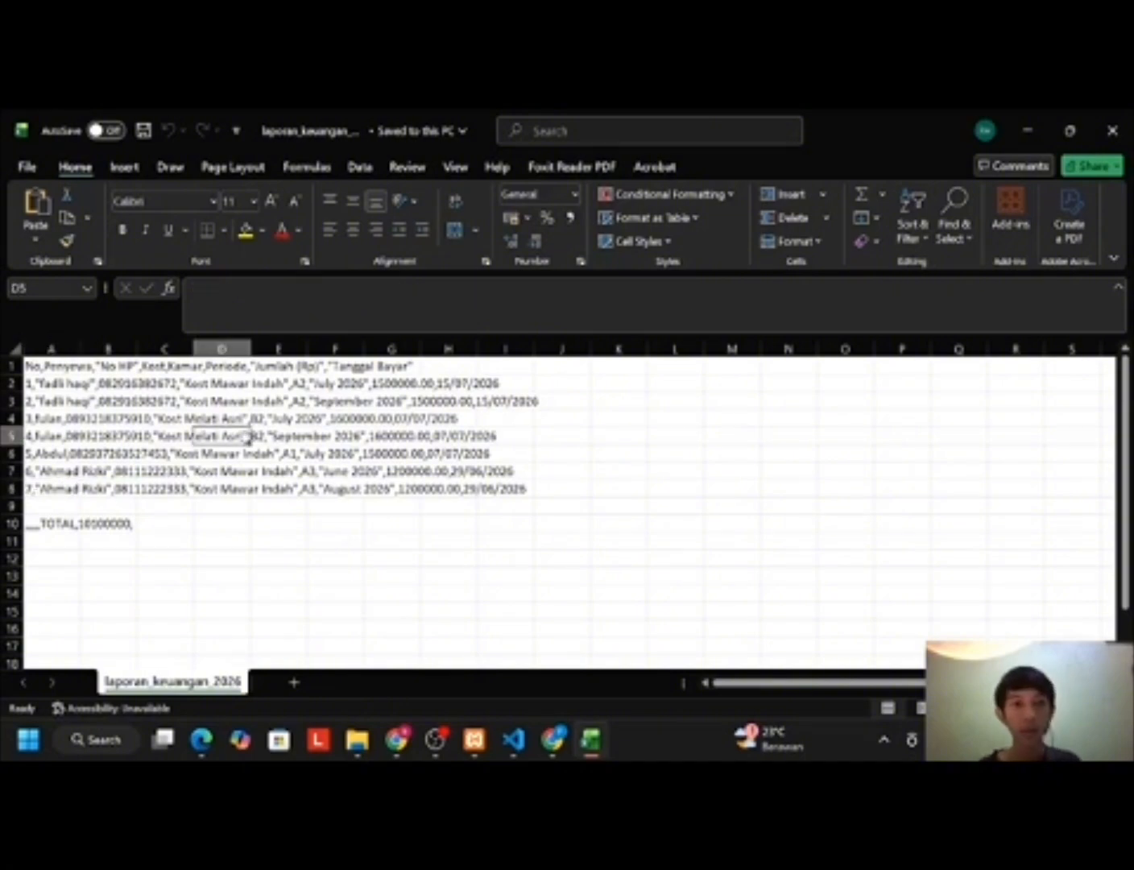
{"action": "left_click", "coordinate": [141, 399]}
{"action": "left_click", "coordinate": [74, 386]}
{"action": "left_click", "coordinate": [164, 454]}
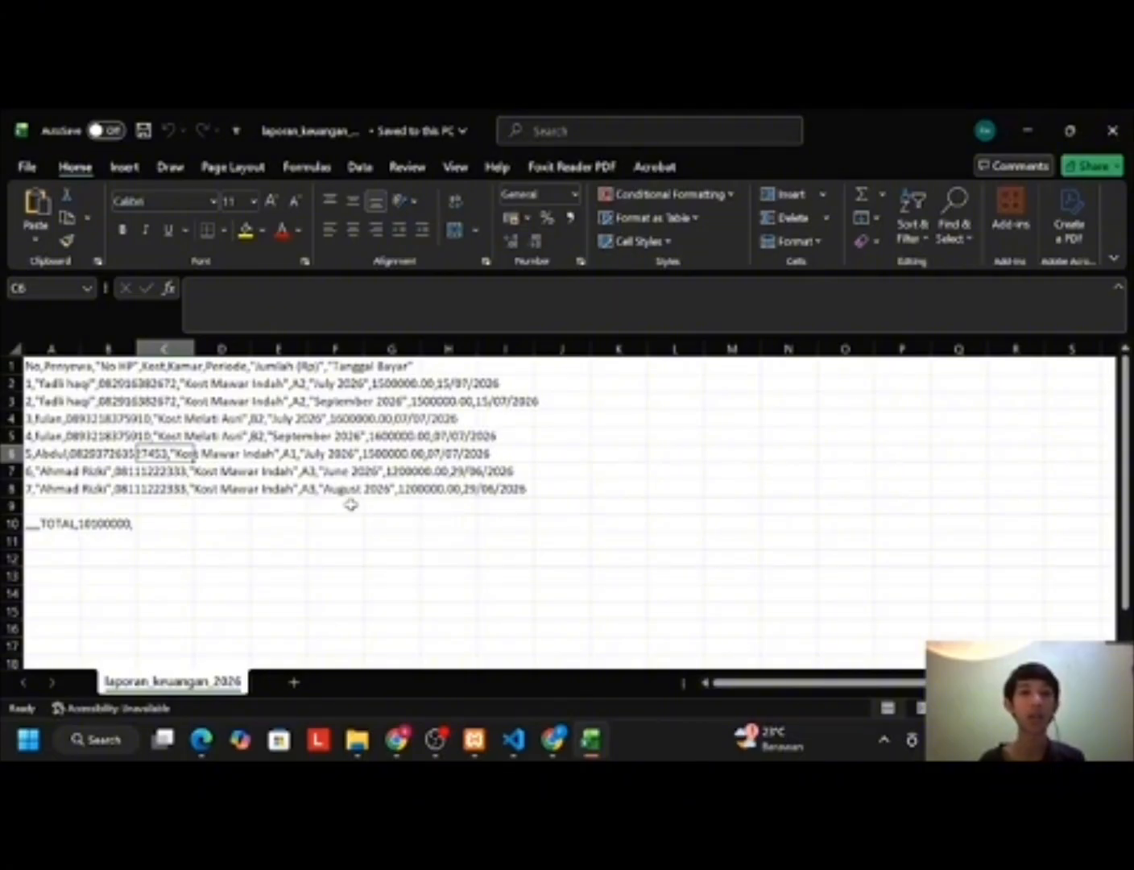
{"action": "left_click", "coordinate": [288, 503]}
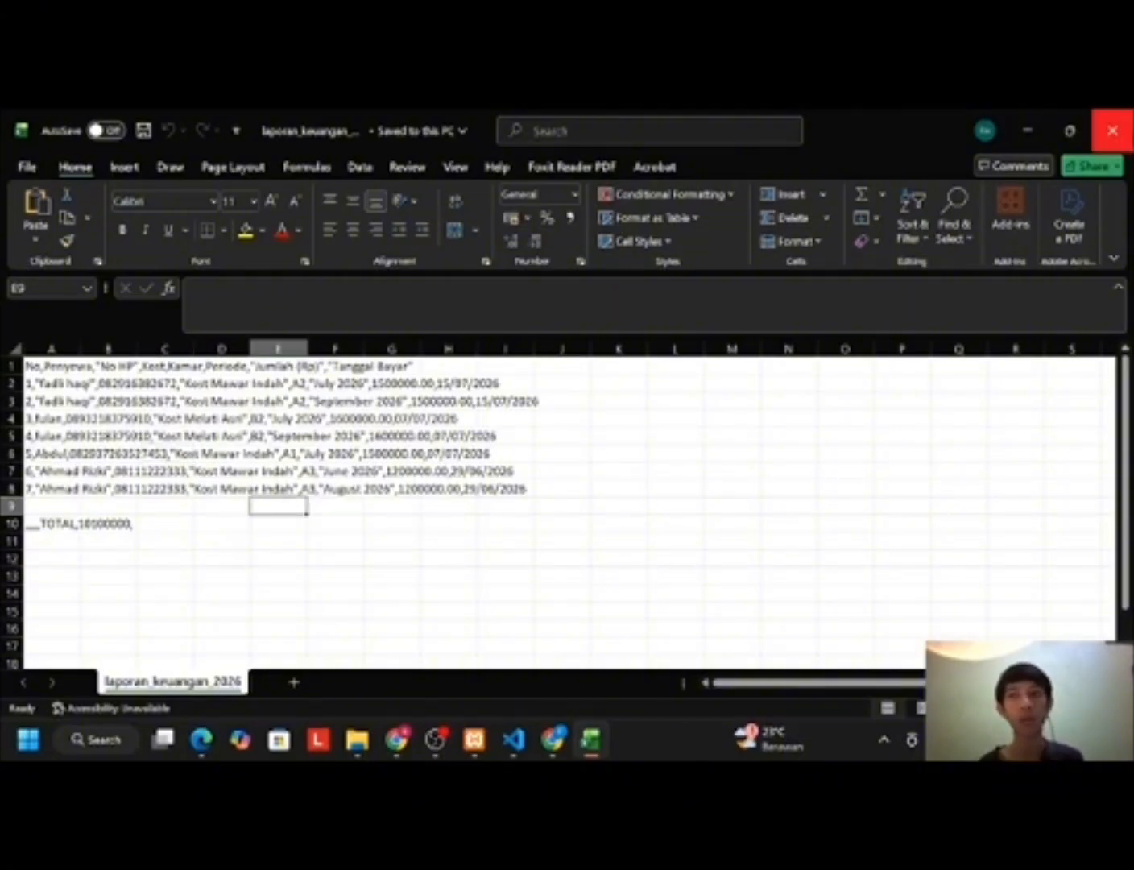
{"action": "left_click", "coordinate": [1112, 130]}
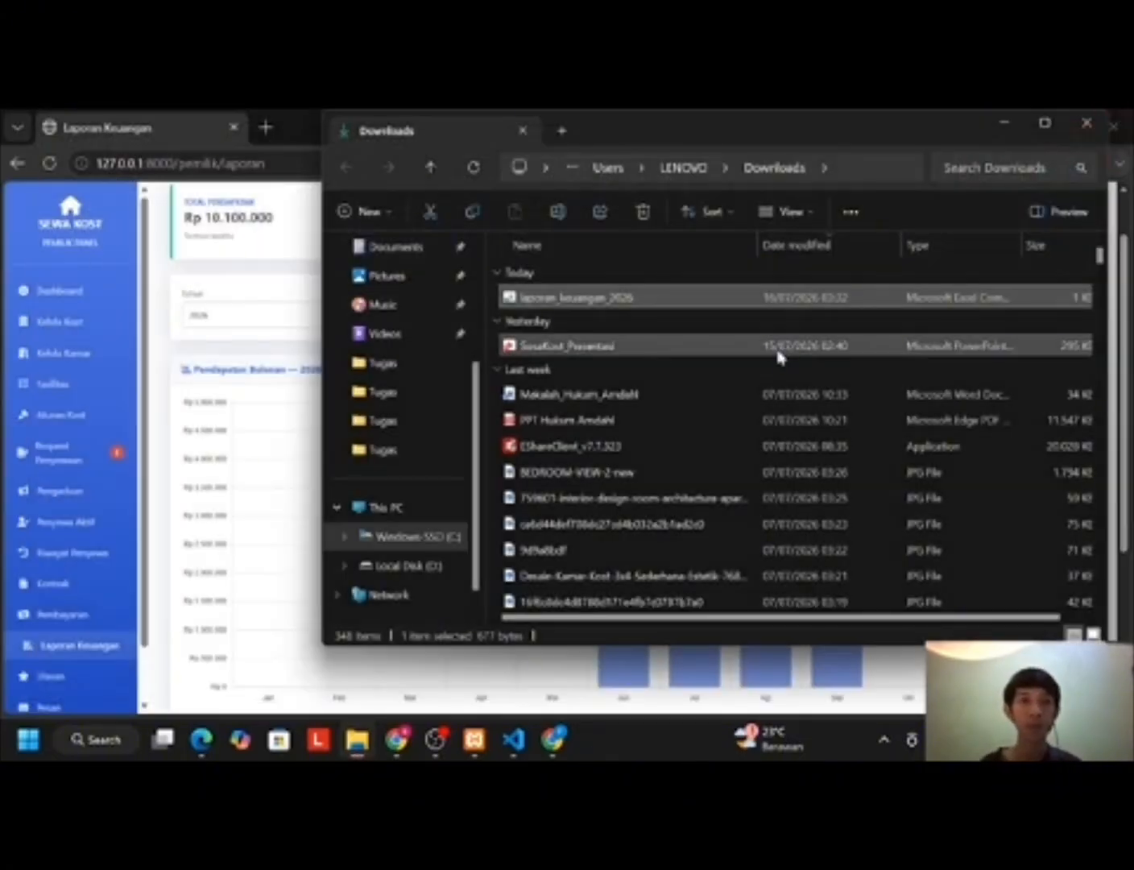